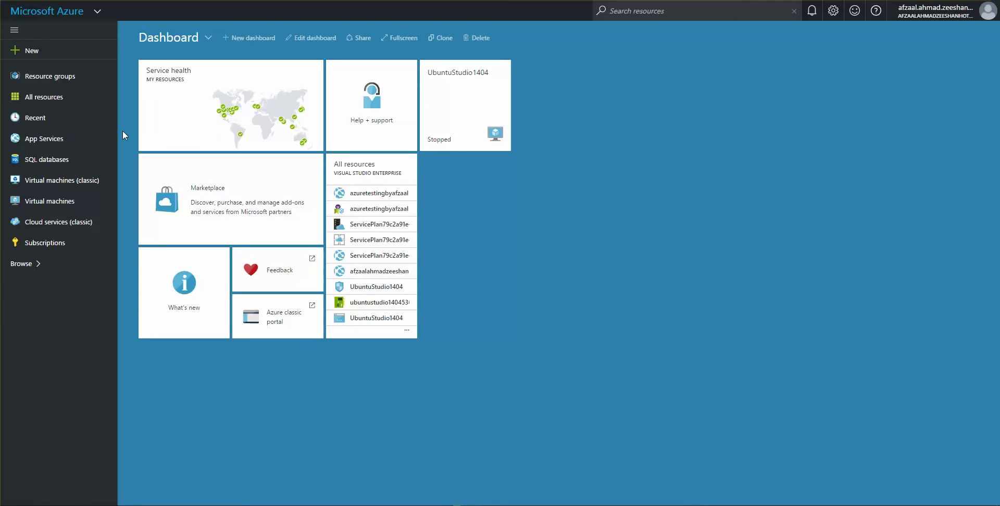
Start a new web app in App Services and name it azurebeginnerappyoutube
left_click(82, 137)
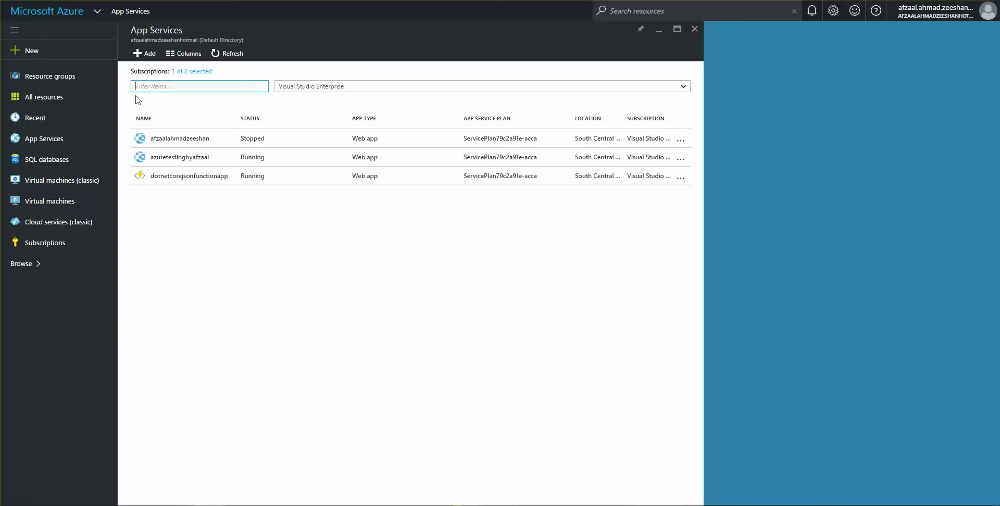
left_click(147, 56)
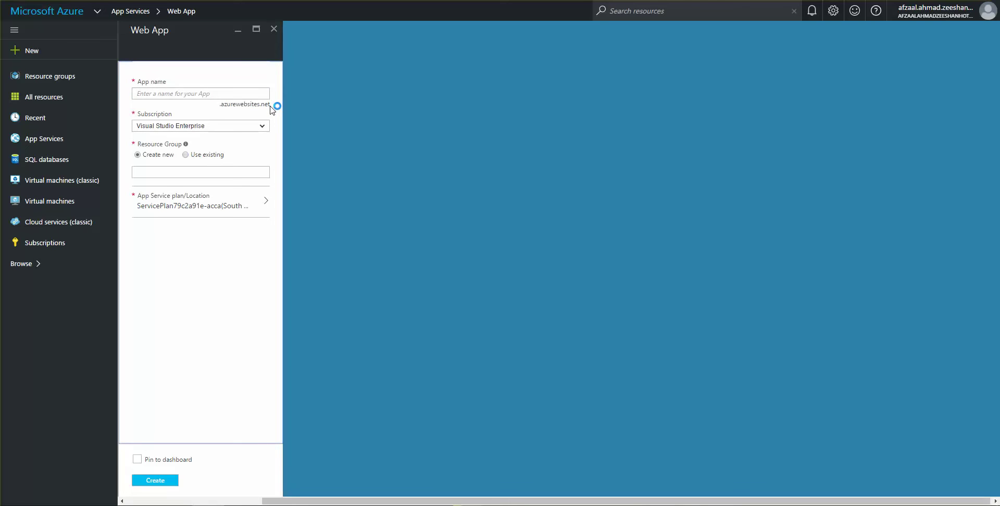
left_click_drag(271, 107, 239, 111)
left_click(252, 107)
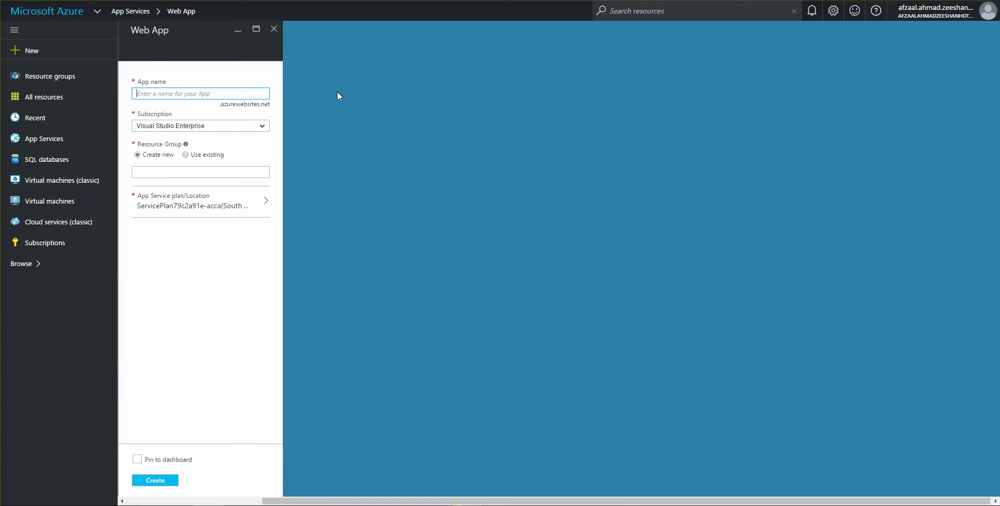
type("azure")
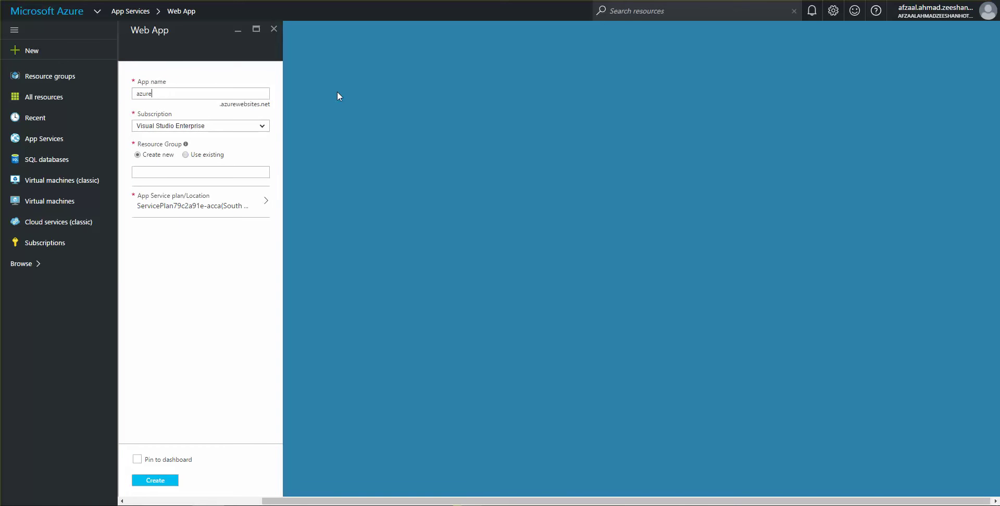
type("beginnerappyoutube")
left_click(251, 83)
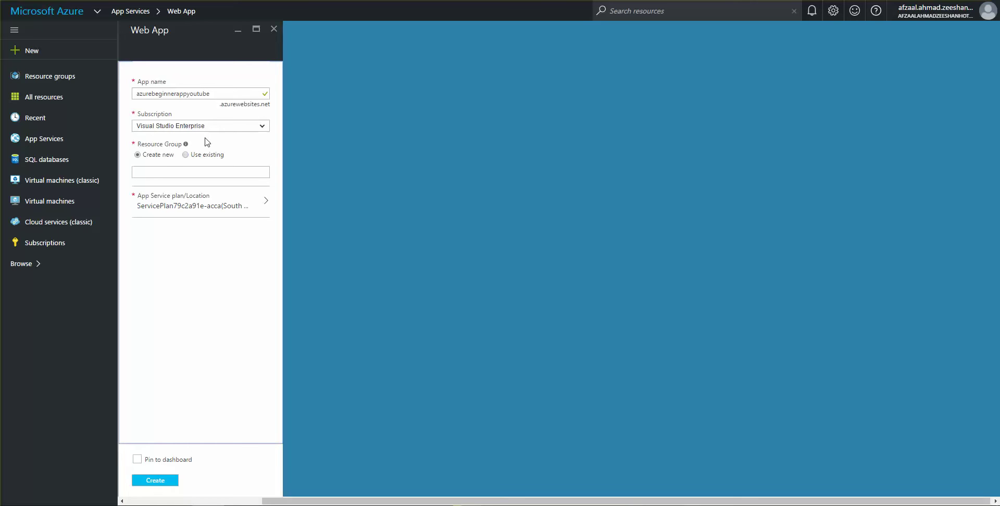
Assign the web app to the existing WebApps resource group and create it
left_click(172, 173)
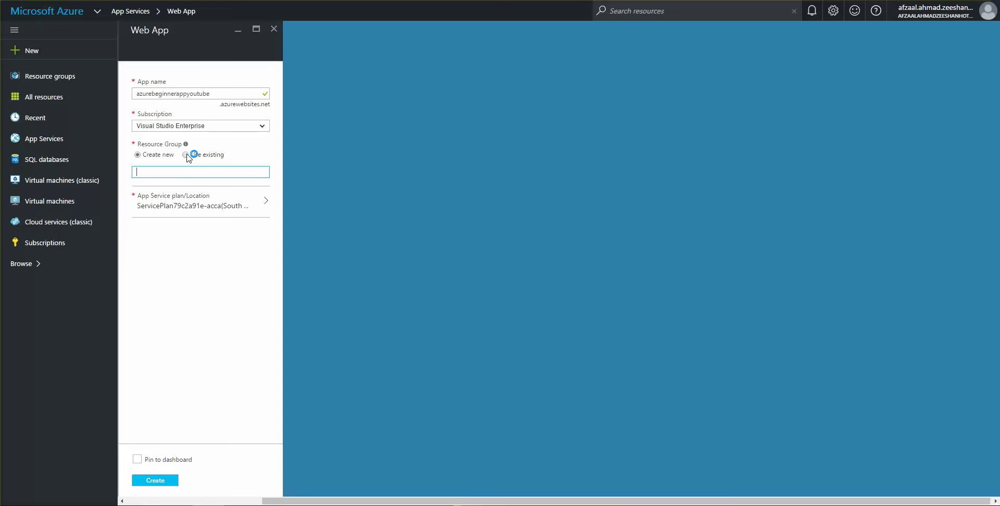
left_click(187, 155)
left_click(194, 171)
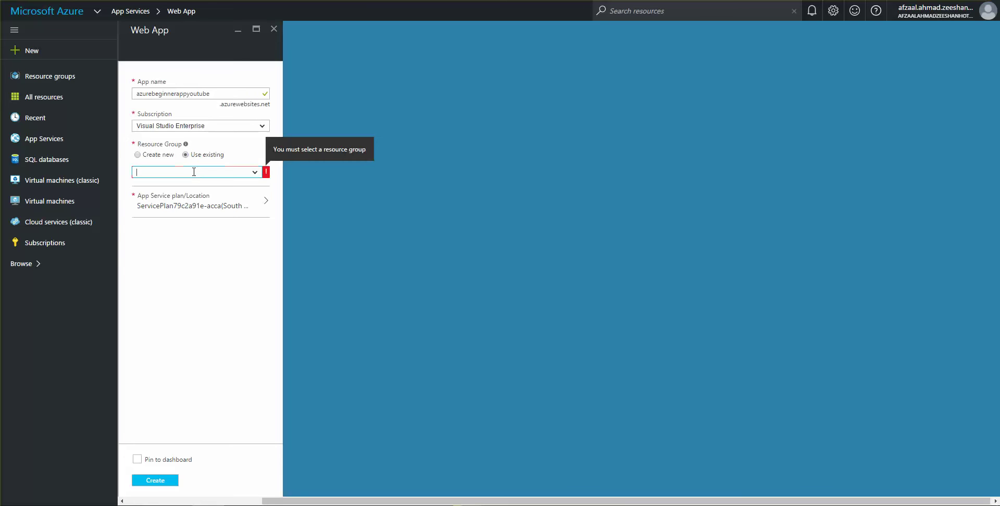
left_click(255, 173)
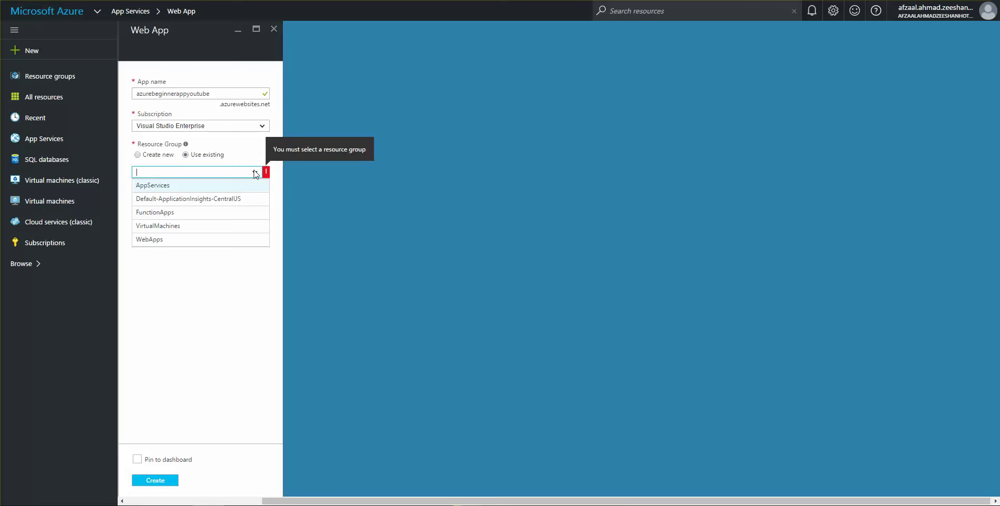
left_click(170, 245)
left_click(185, 245)
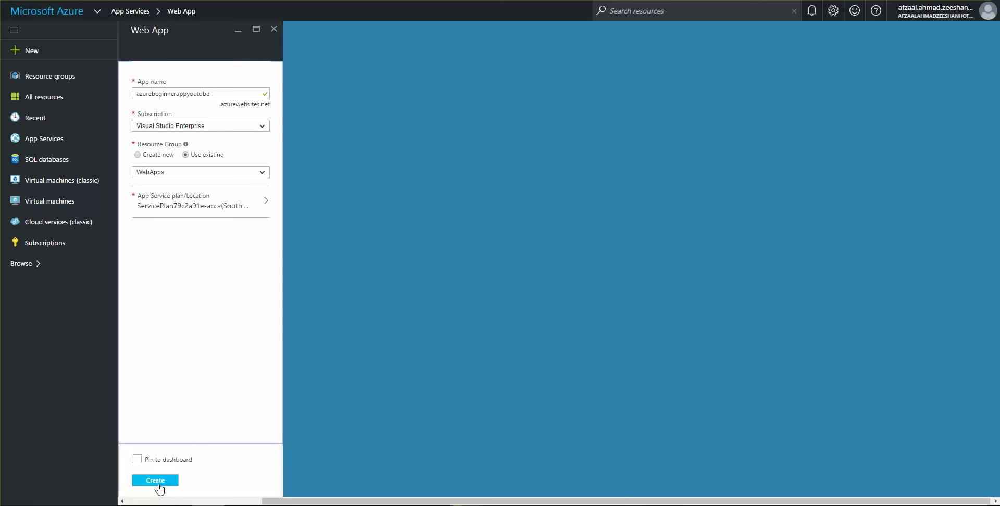
left_click(159, 481)
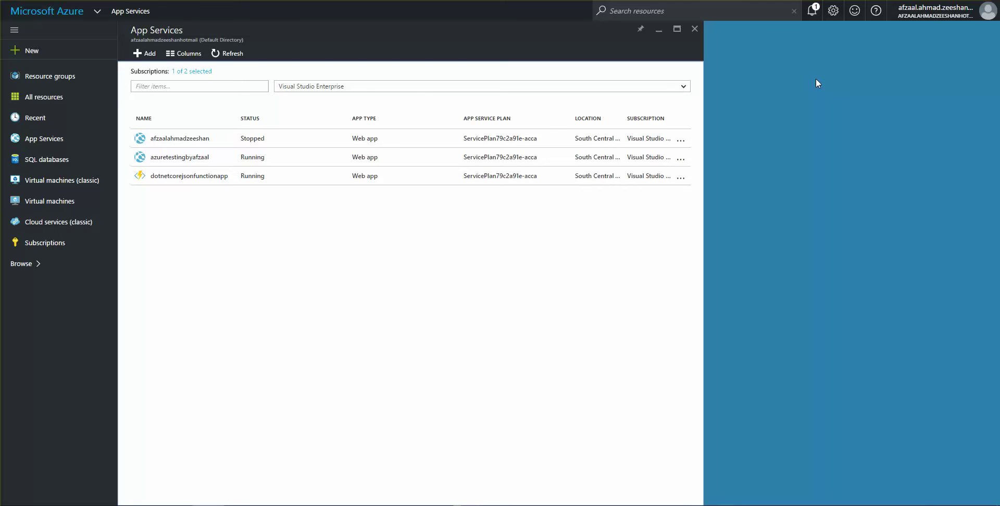
Return to the dashboard and review the details of the latest deployment notification
left_click(695, 29)
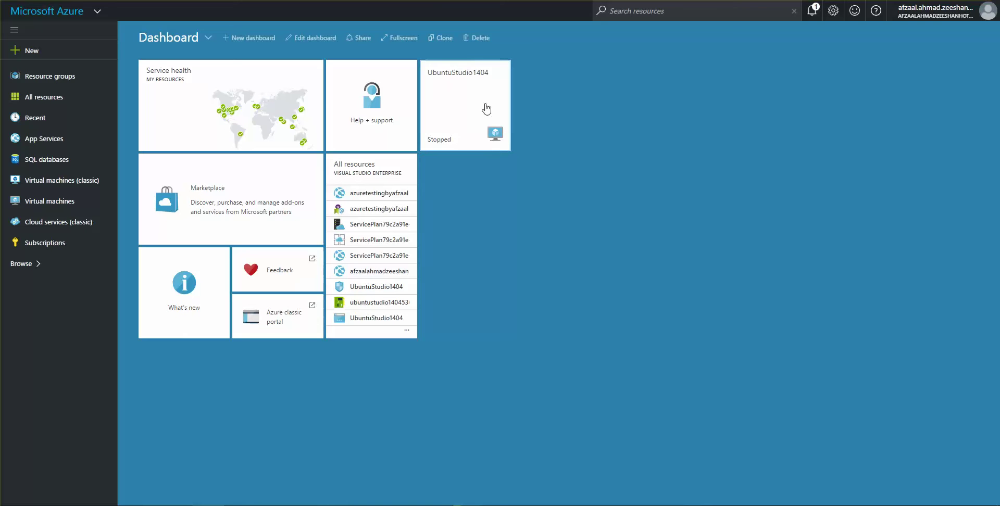
mouse_move(486, 108)
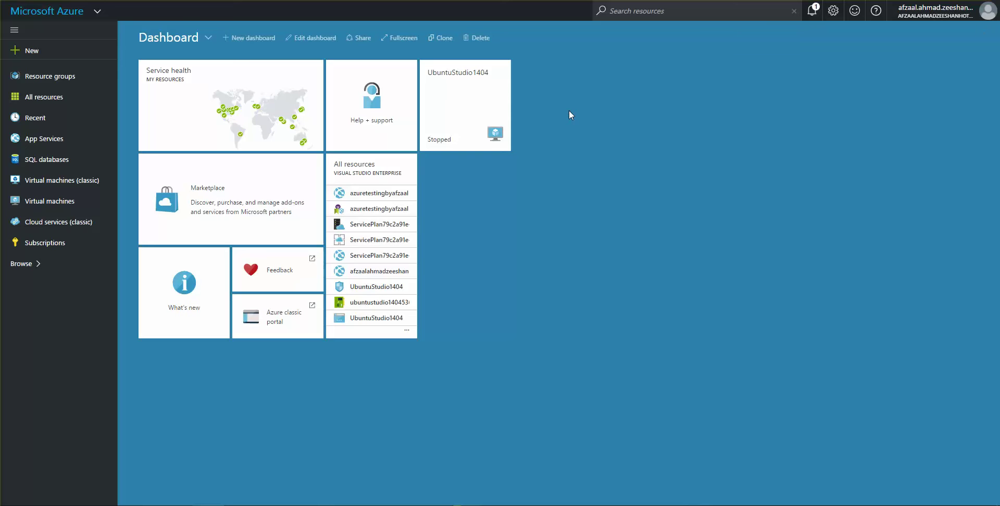
left_click(812, 11)
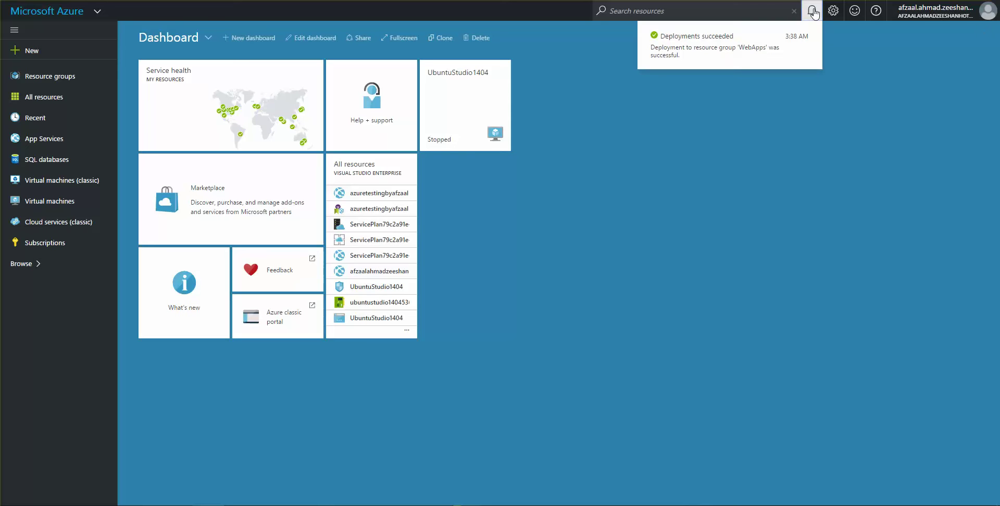
left_click(714, 48)
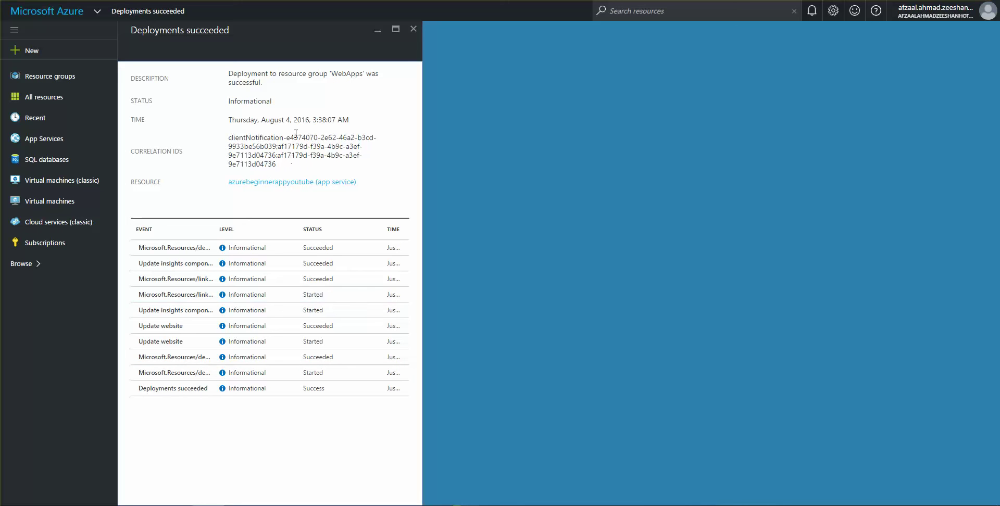
left_click(411, 30)
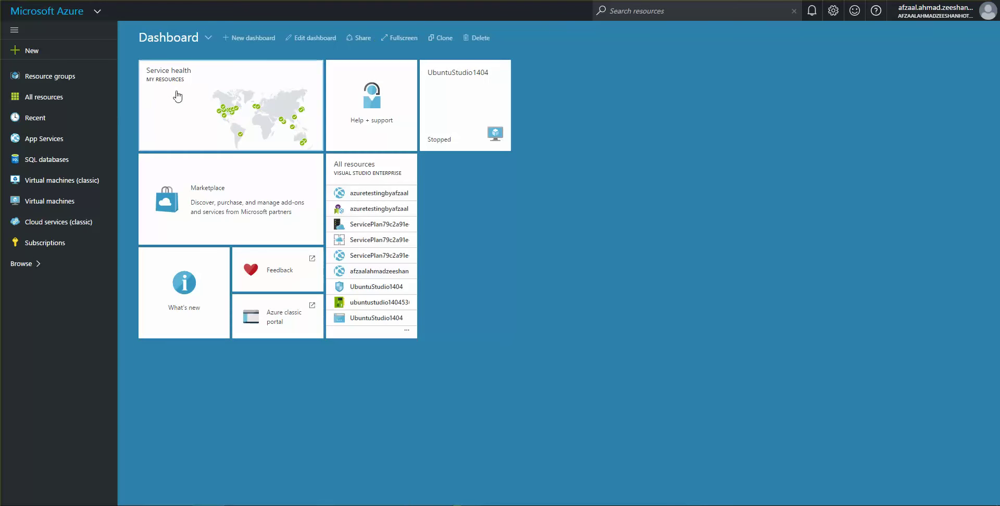
Open azurebeginnerappyoutube from the App Services list and view its live site through its URL
left_click(67, 143)
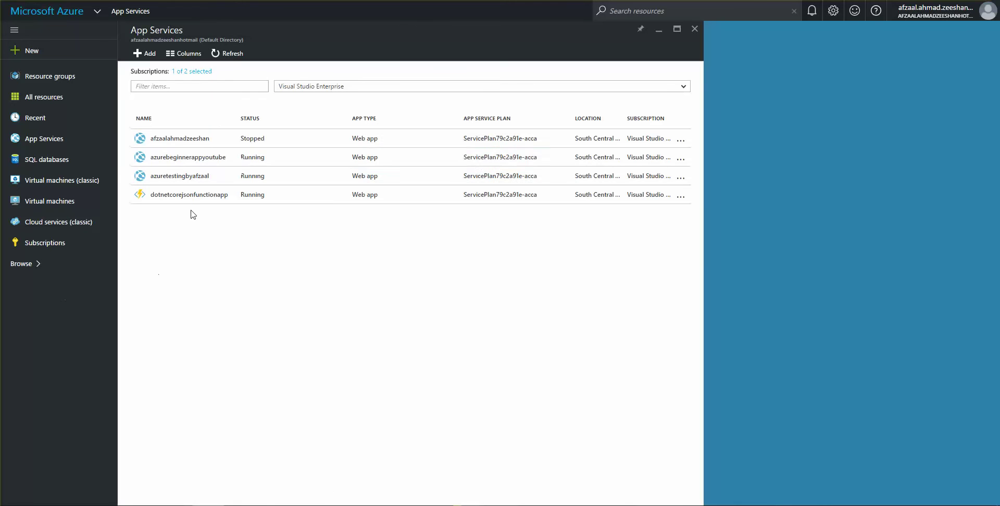
left_click(306, 161)
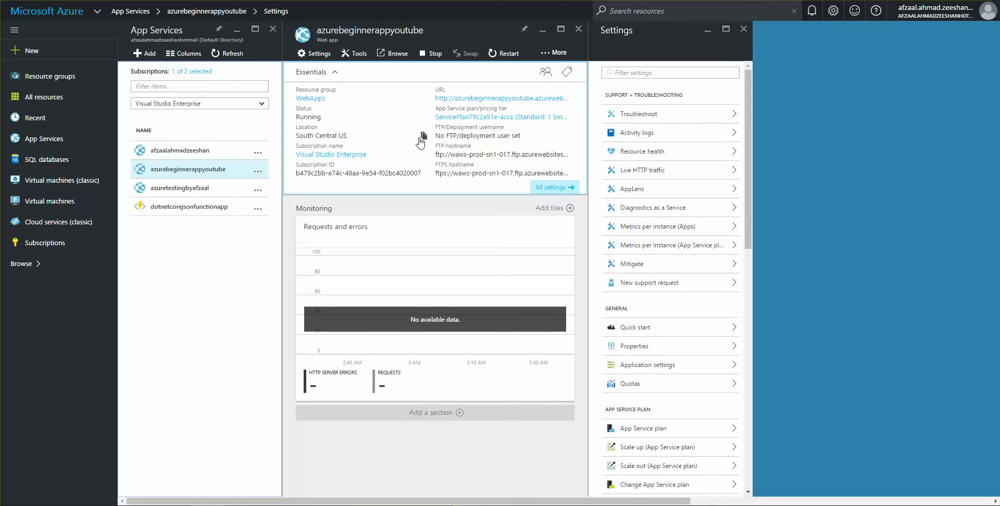
left_click(467, 102)
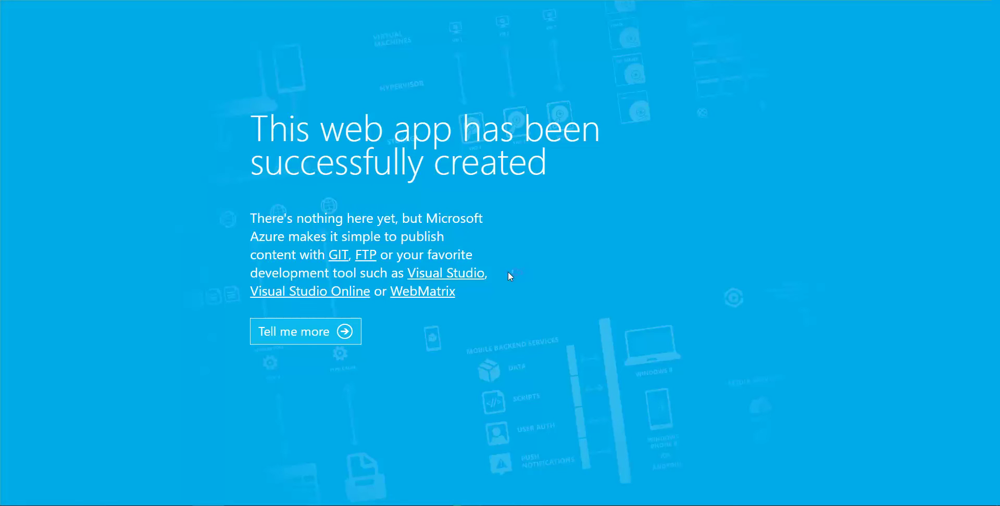
key("ctrl+w")
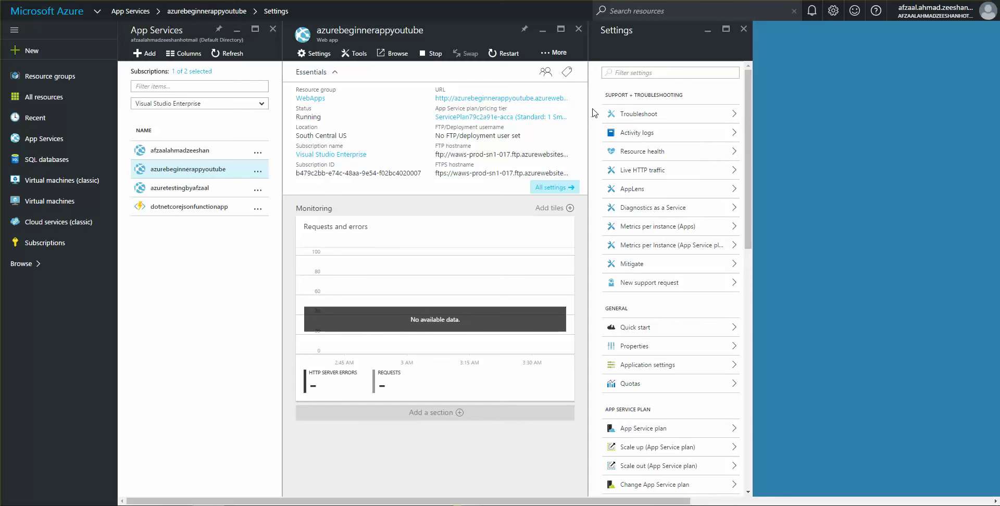
Review the web app's troubleshooting solutions and expand the Write Links entry in its activity logs
left_click(651, 115)
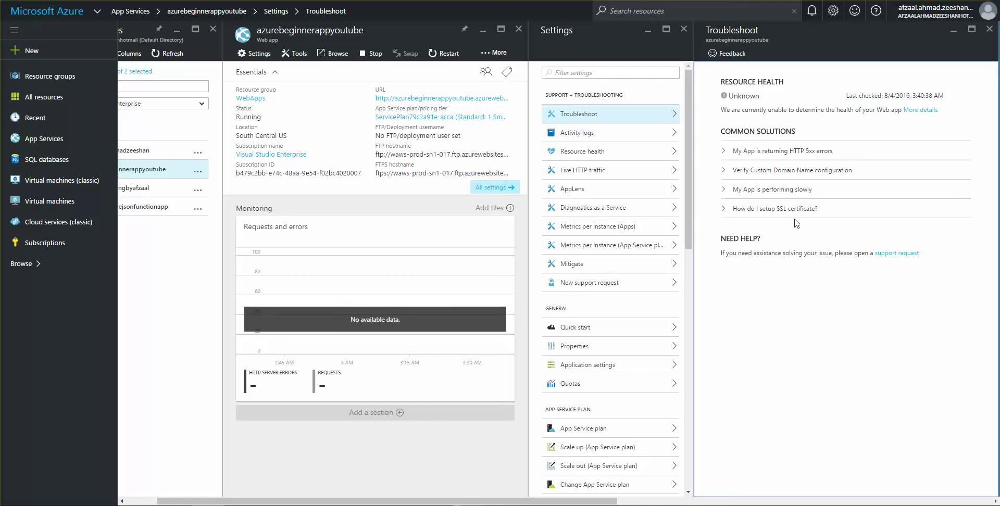
left_click(989, 33)
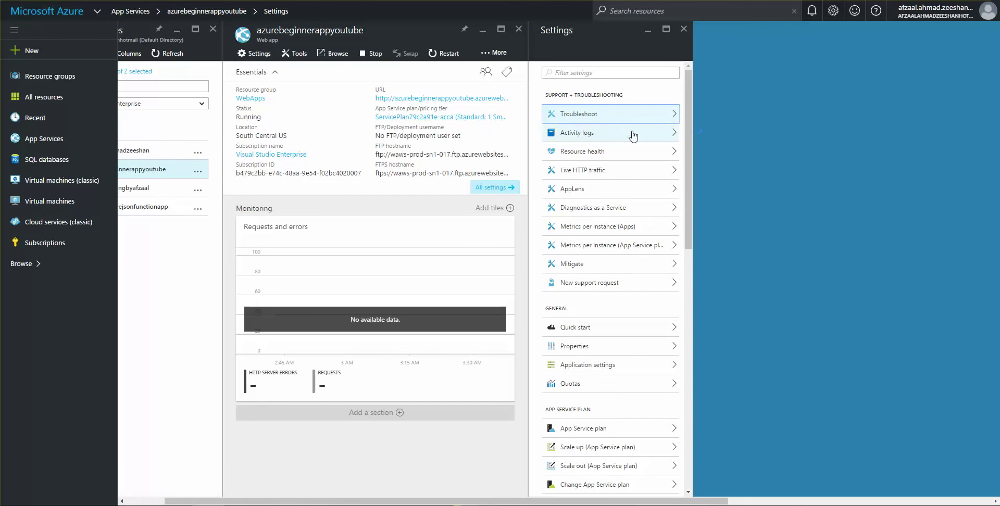
left_click(607, 138)
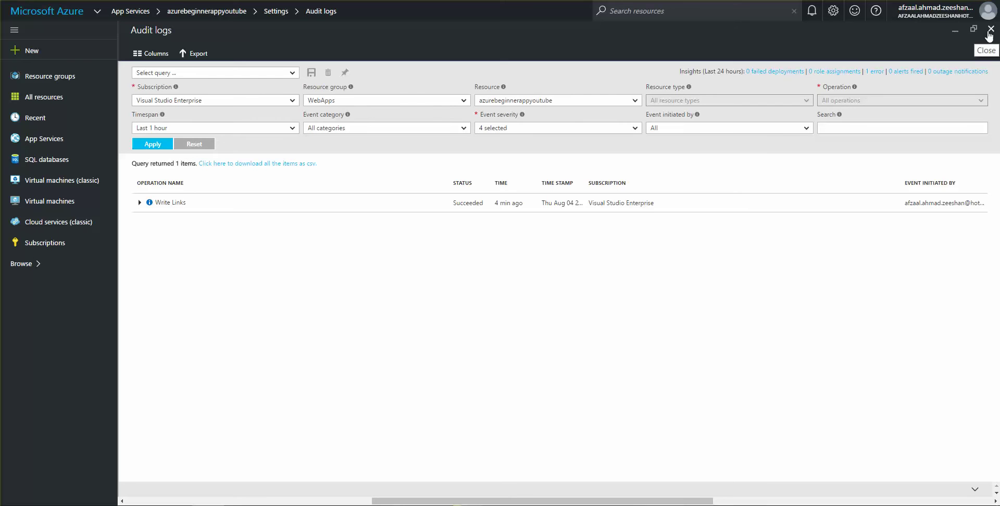
left_click(139, 203)
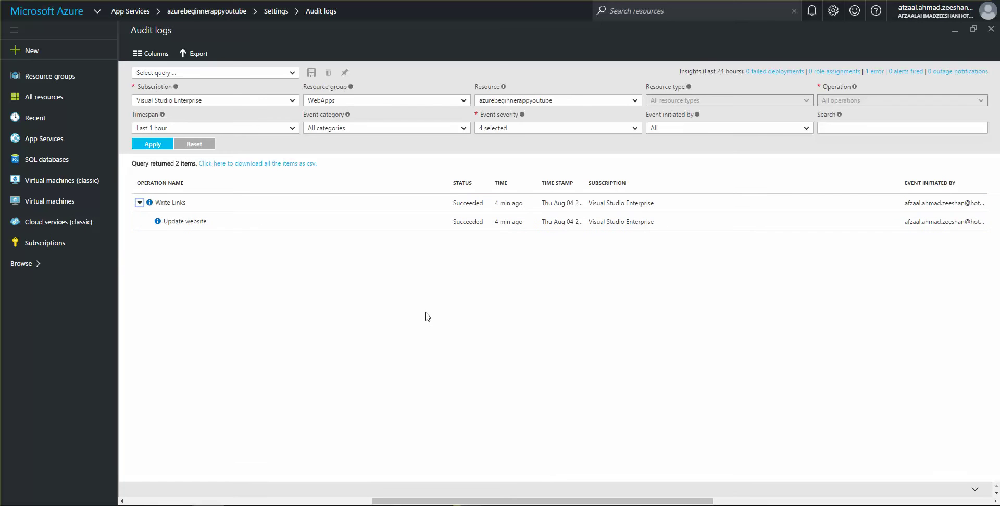
left_click(991, 29)
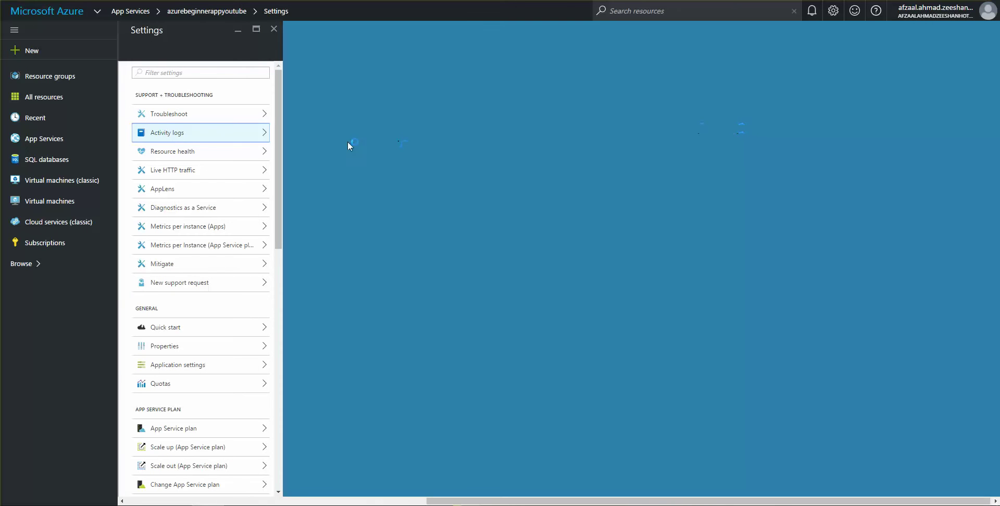
Check the web app's resource health information
left_click(143, 154)
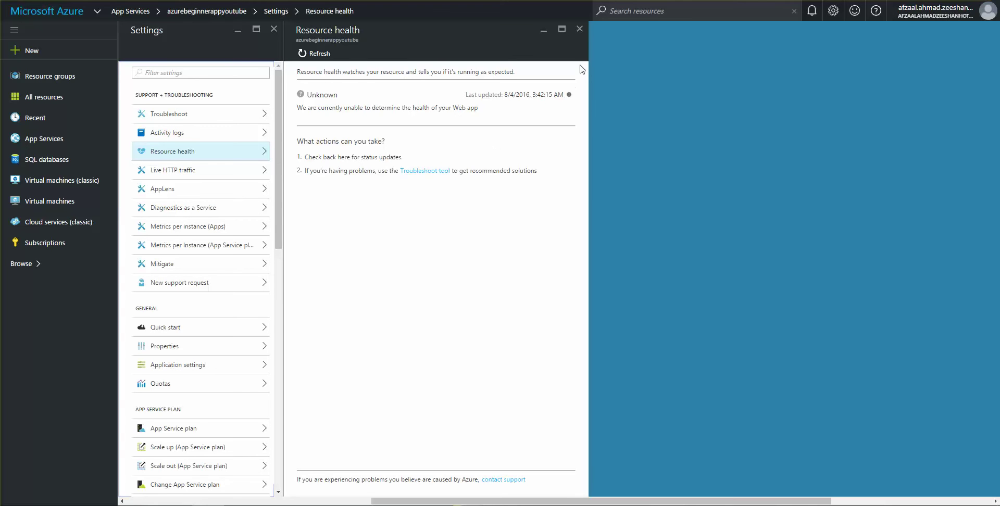
left_click(581, 30)
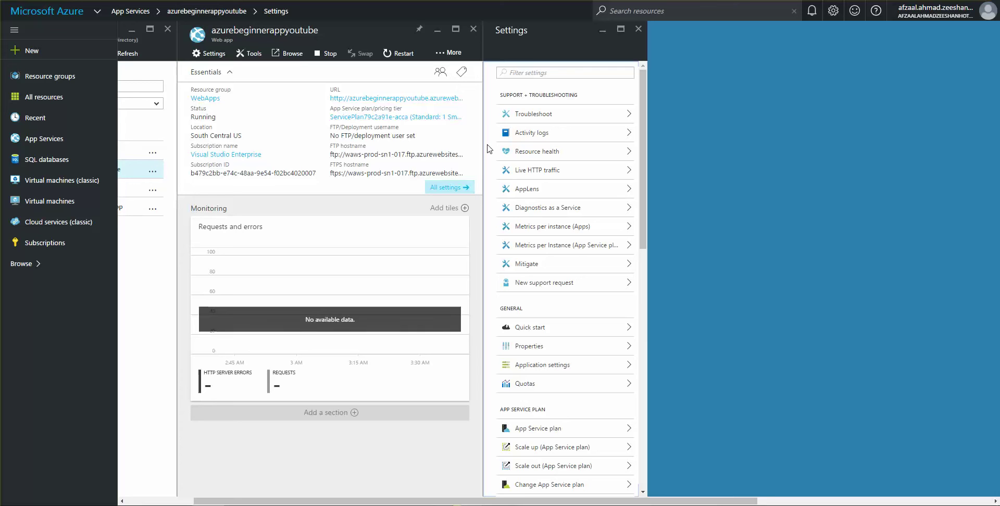
scroll(490, 150, "down", 1)
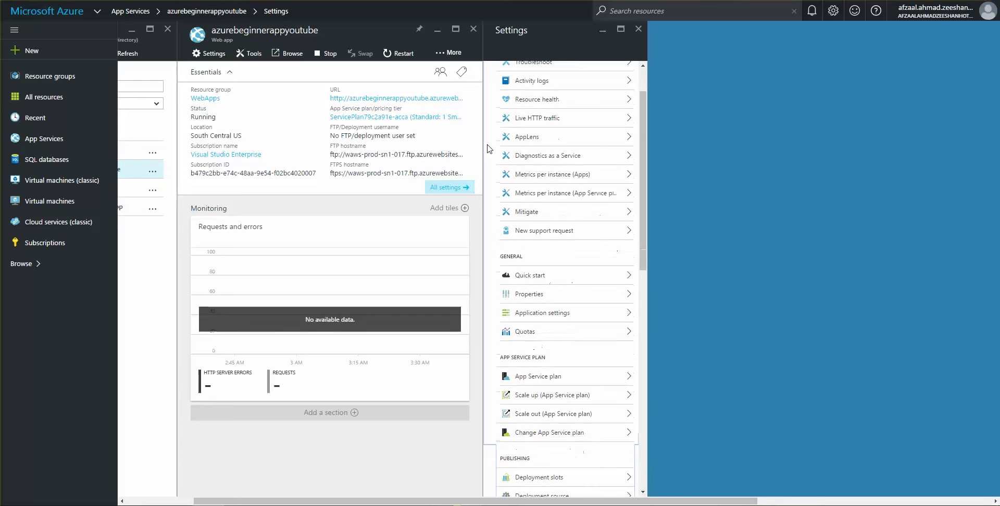
scroll(490, 150, "up", 1)
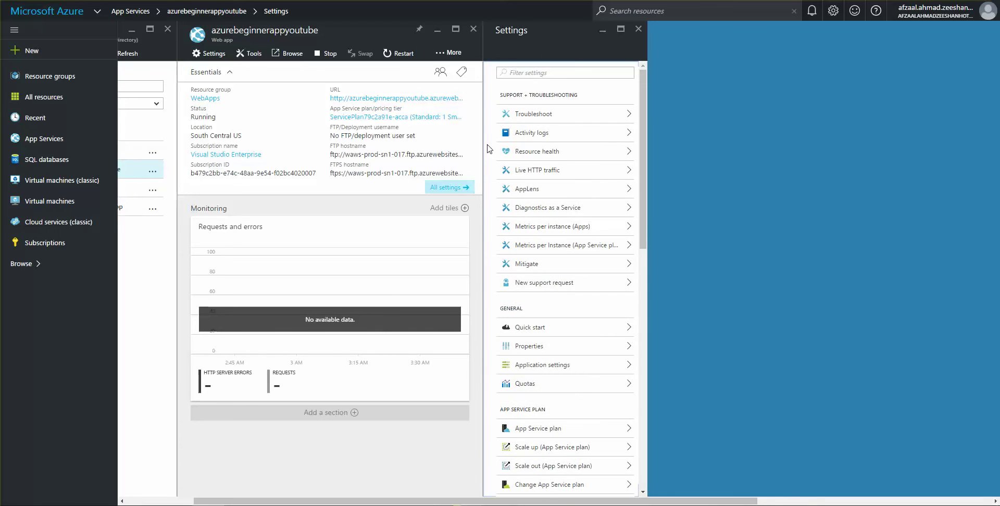
Review the web app's properties from its status down to its subscription details
scroll(490, 150, "down", 4)
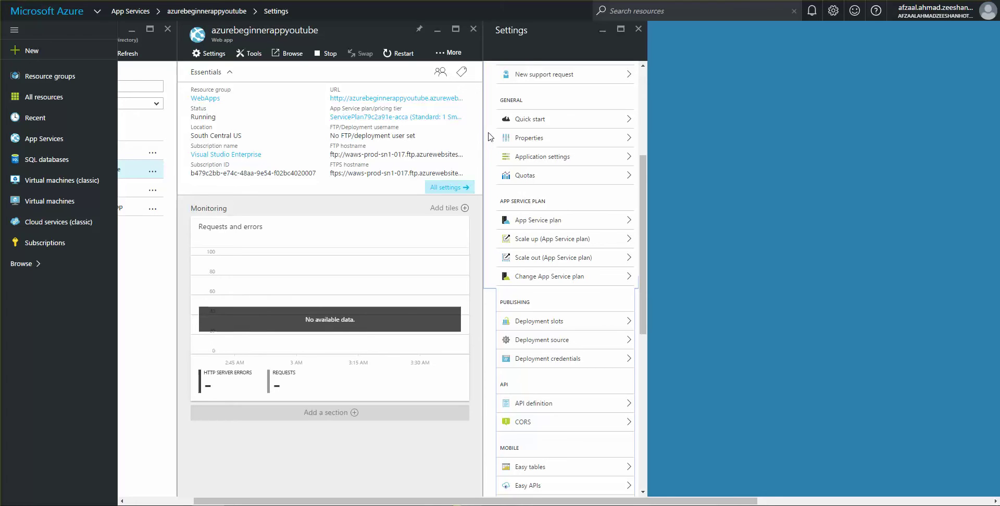
left_click(550, 138)
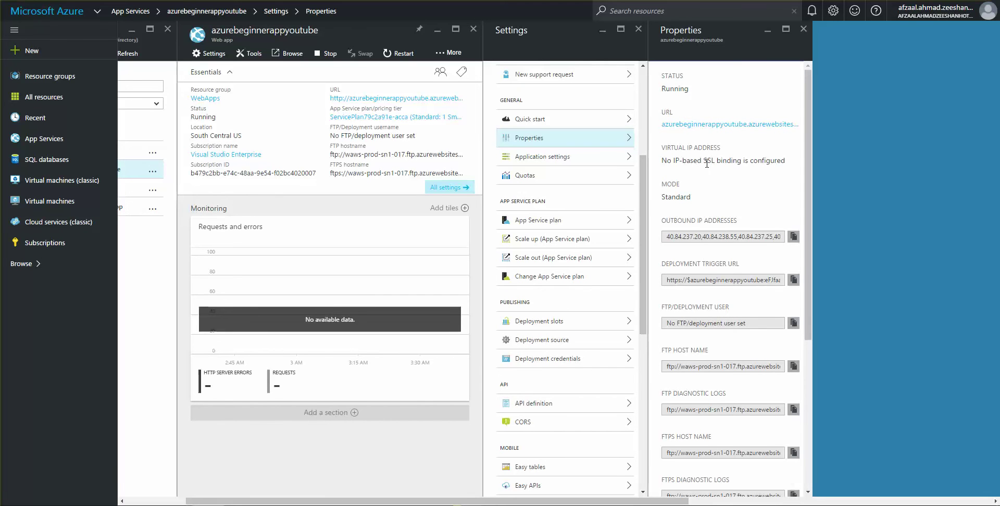
scroll(707, 164, "down", 3)
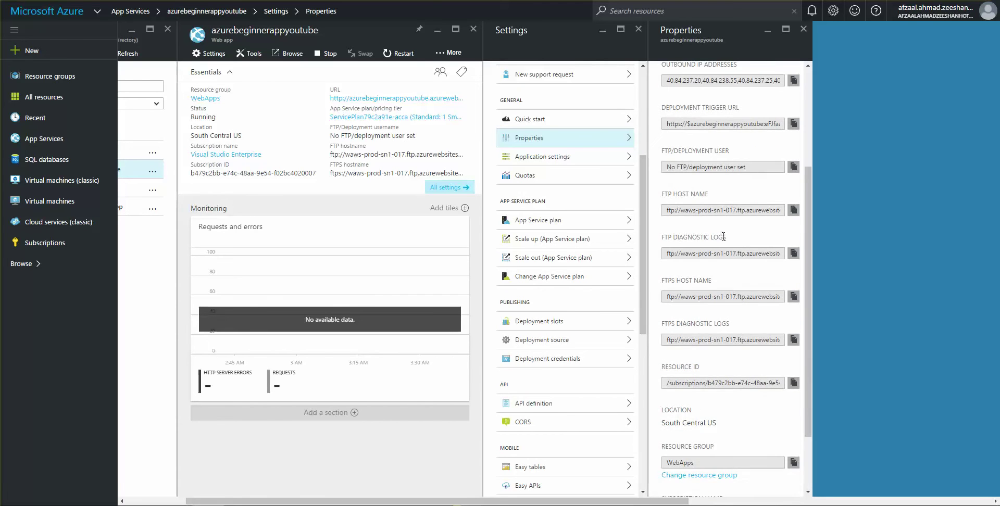
scroll(720, 239, "down", 1)
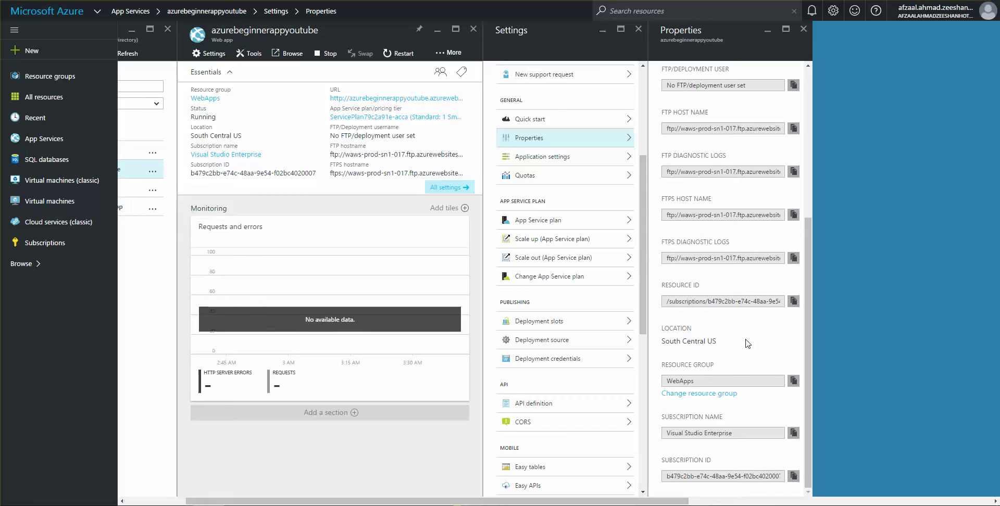
left_click(804, 30)
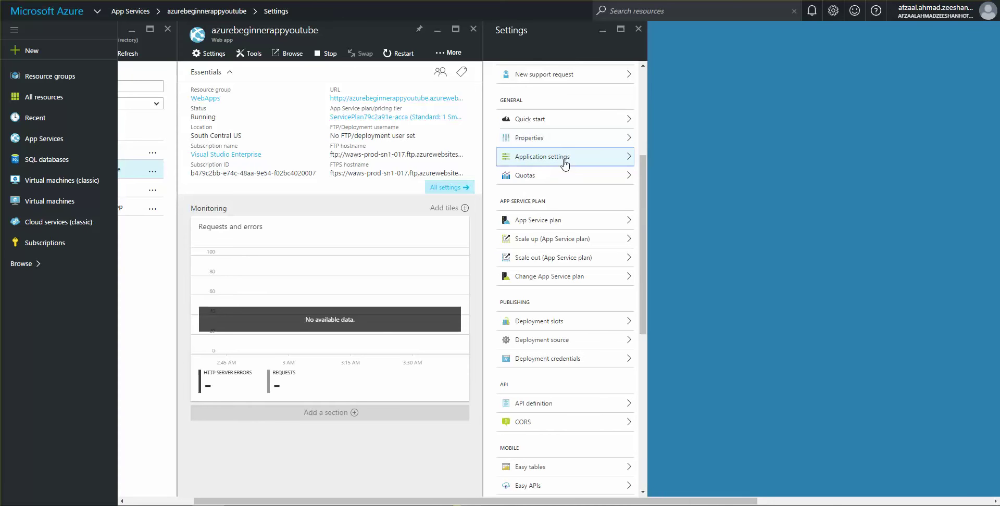
Open the web app's application settings and view the available .NET Framework versions
left_click(499, 157)
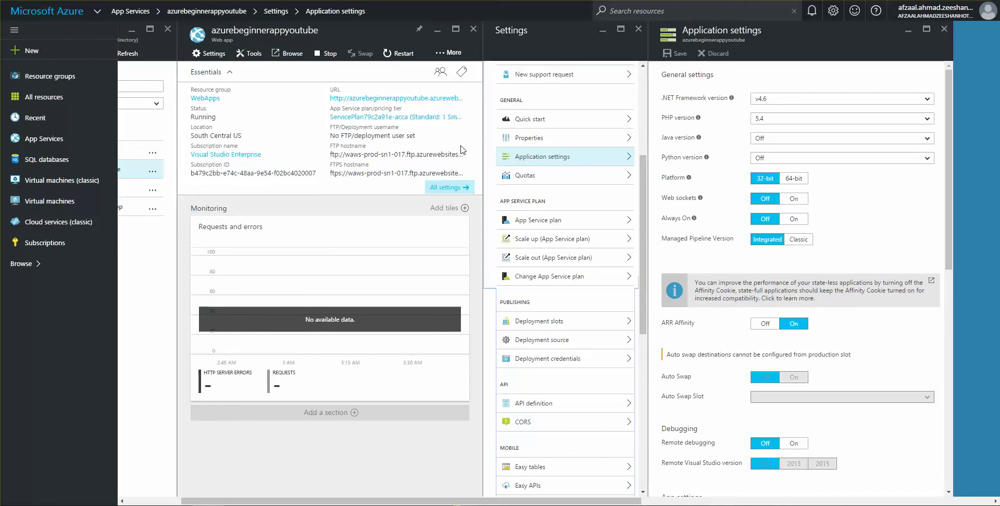
left_click(463, 149)
left_click(862, 102)
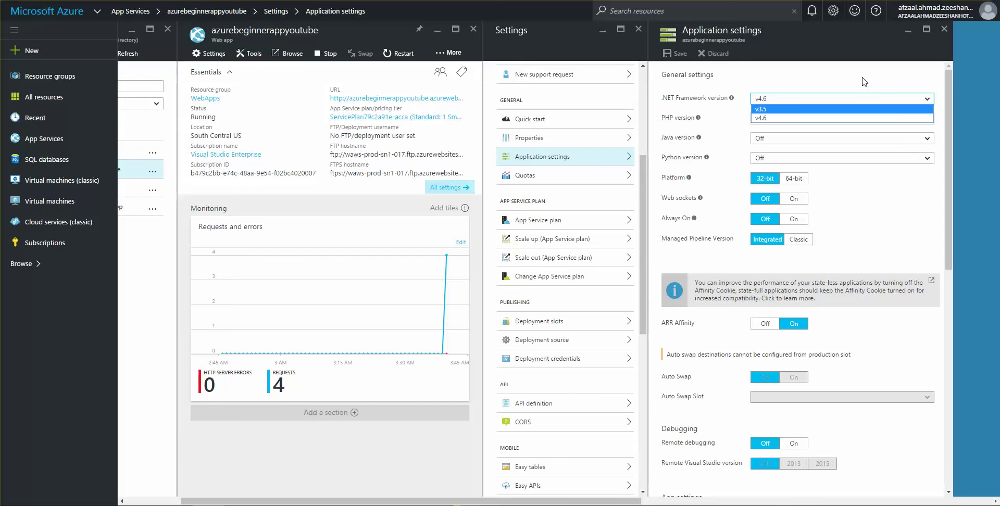
left_click(833, 74)
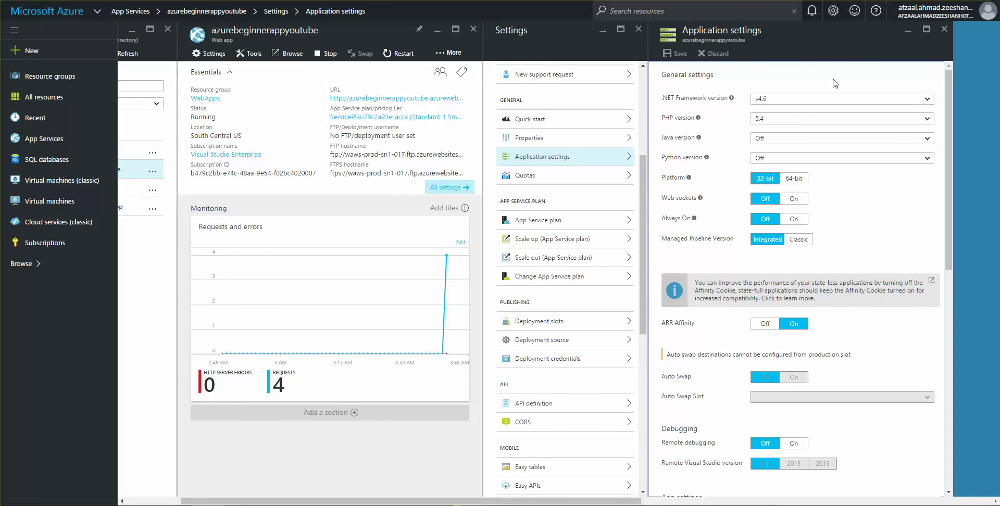
View the available PHP, Java and Python versions and the platform option in the general settings
left_click(838, 122)
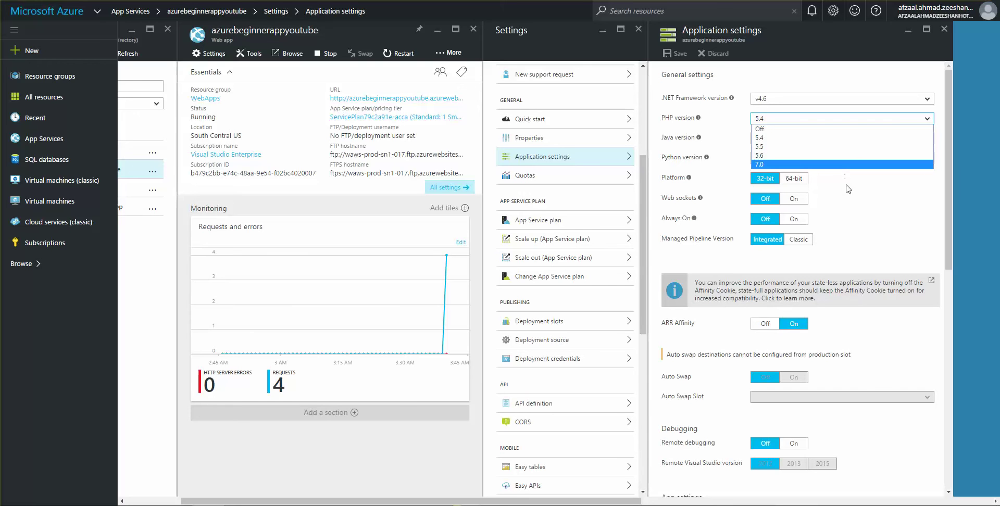
left_click(849, 189)
left_click(842, 138)
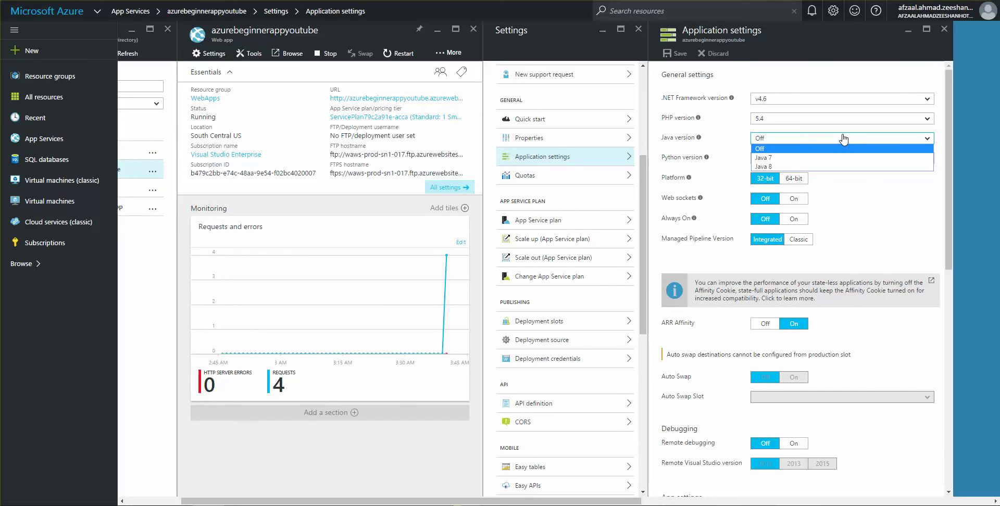
left_click(850, 187)
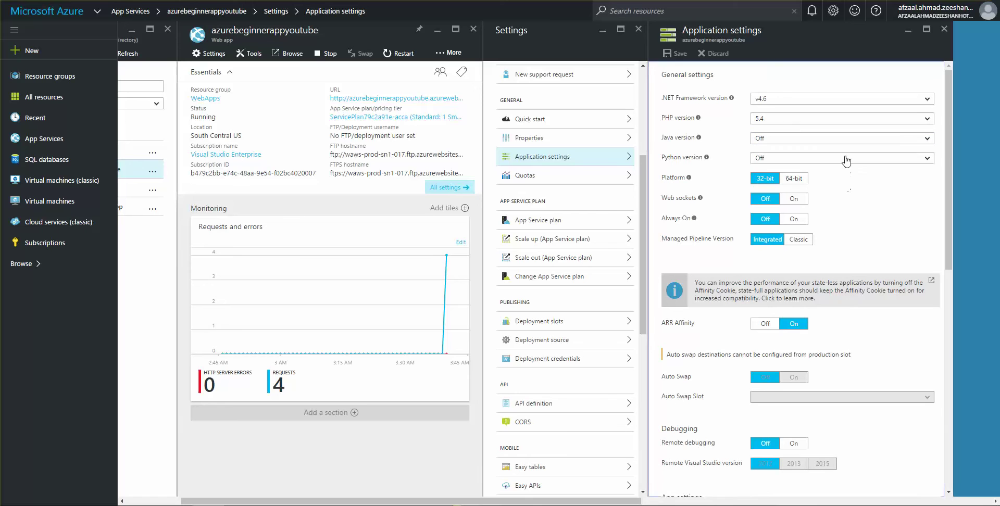
left_click(845, 158)
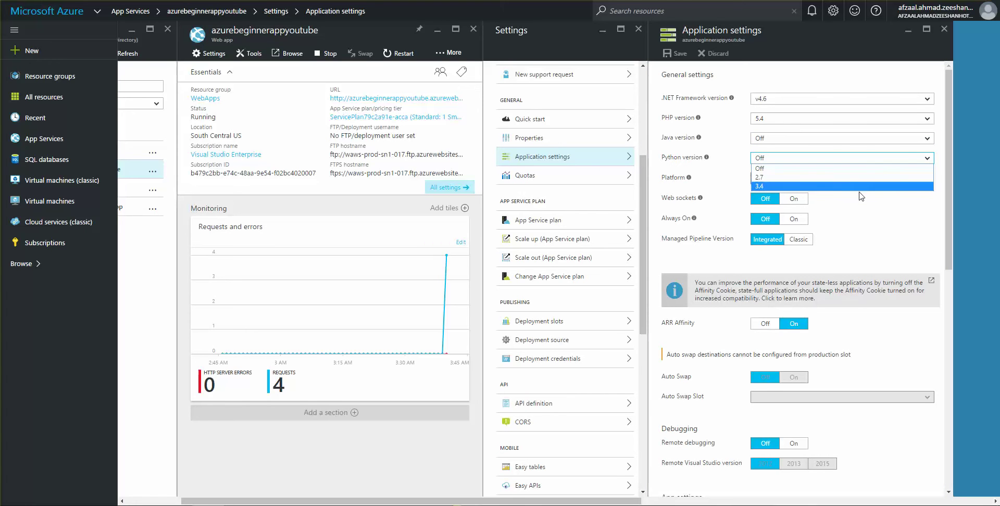
left_click(858, 214)
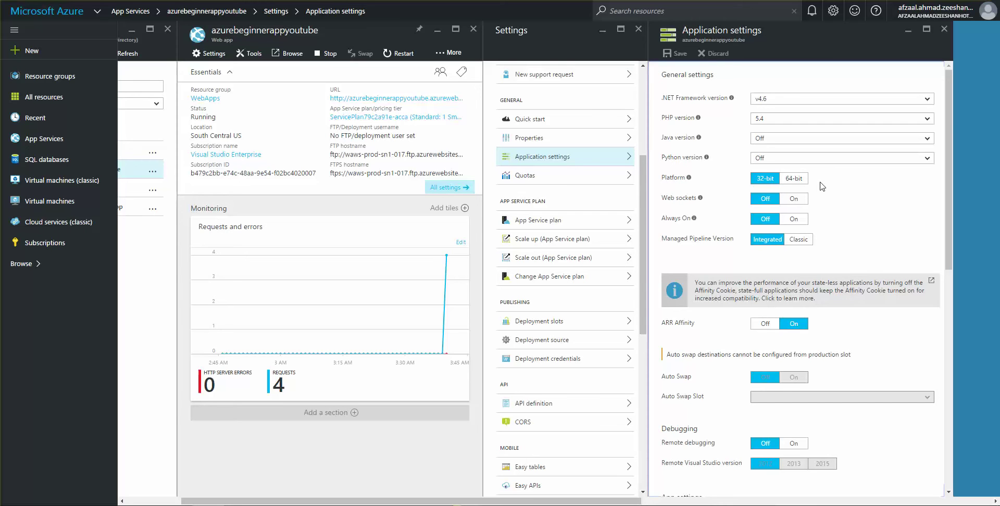
left_click(765, 183)
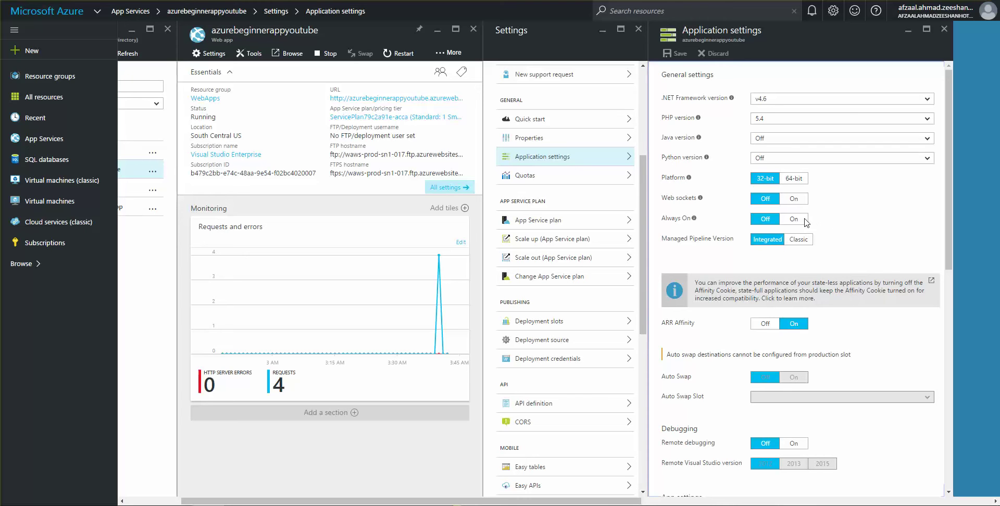
Review the remaining application settings, from ARR affinity and debugging through app settings to the default documents
scroll(872, 219, "down", 3)
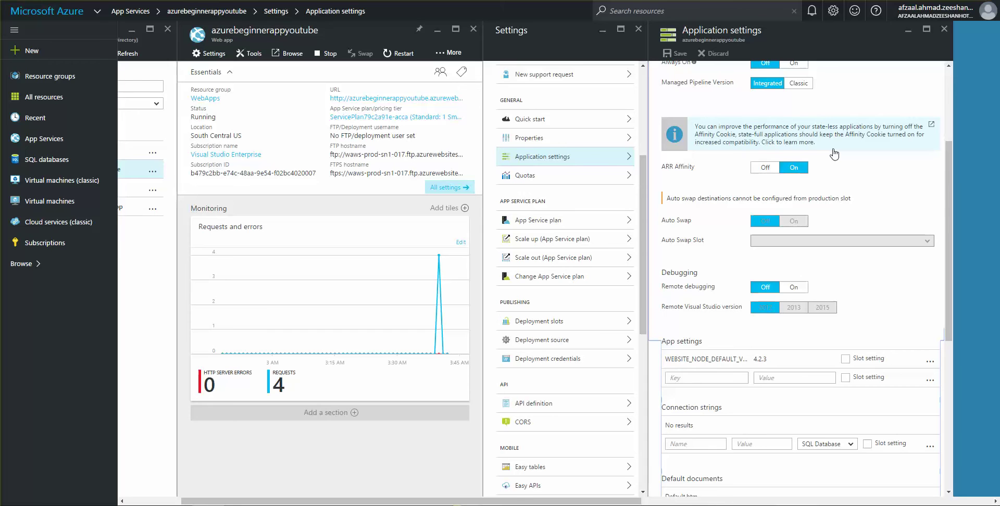
scroll(839, 165, "down", 1)
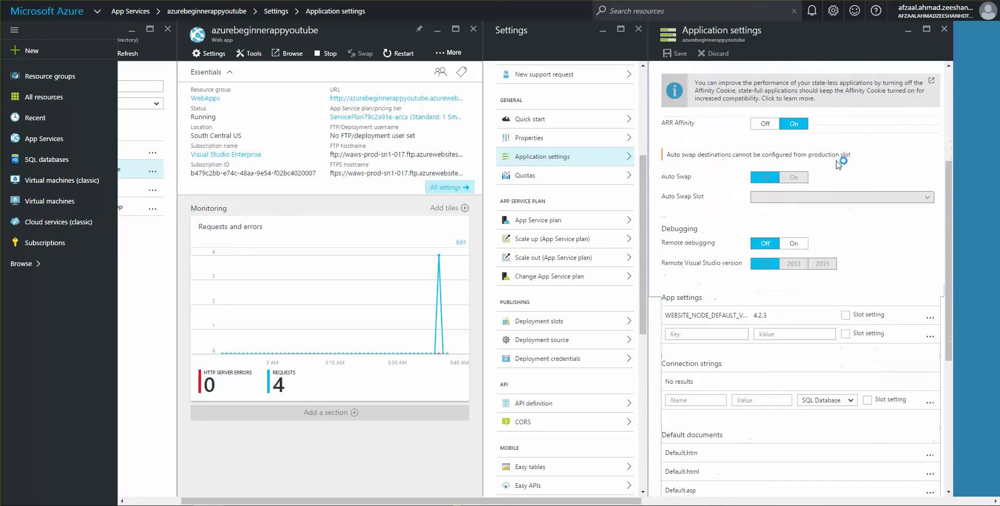
scroll(838, 164, "down", 1)
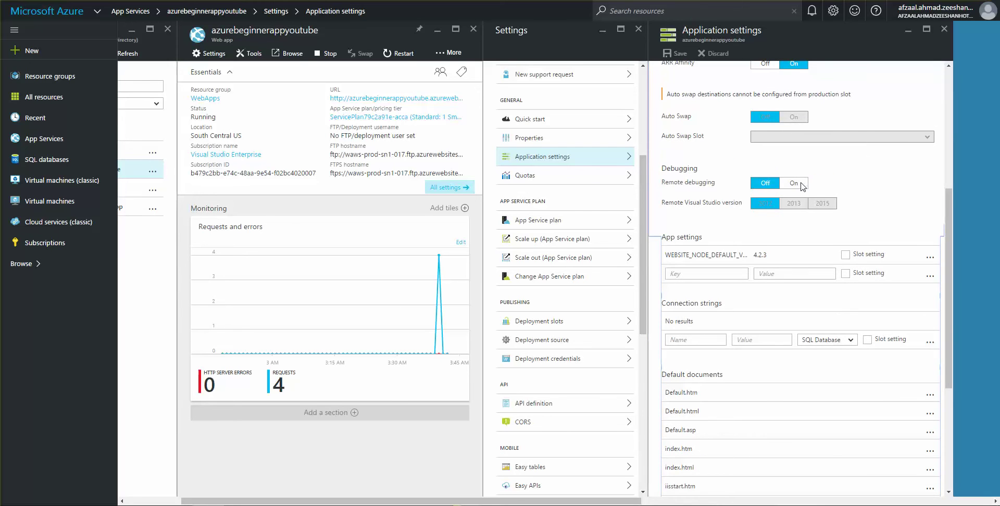
scroll(802, 187, "down", 1)
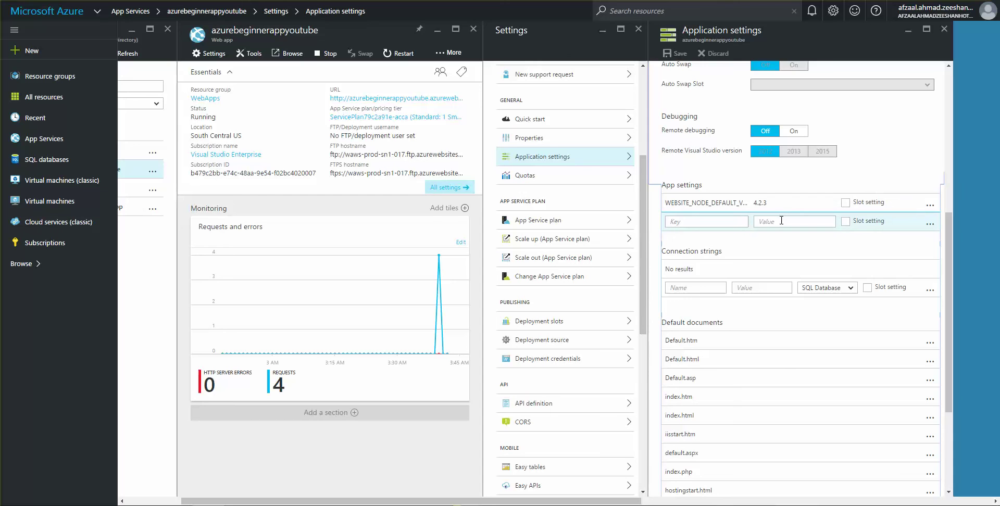
scroll(783, 208, "down", 1)
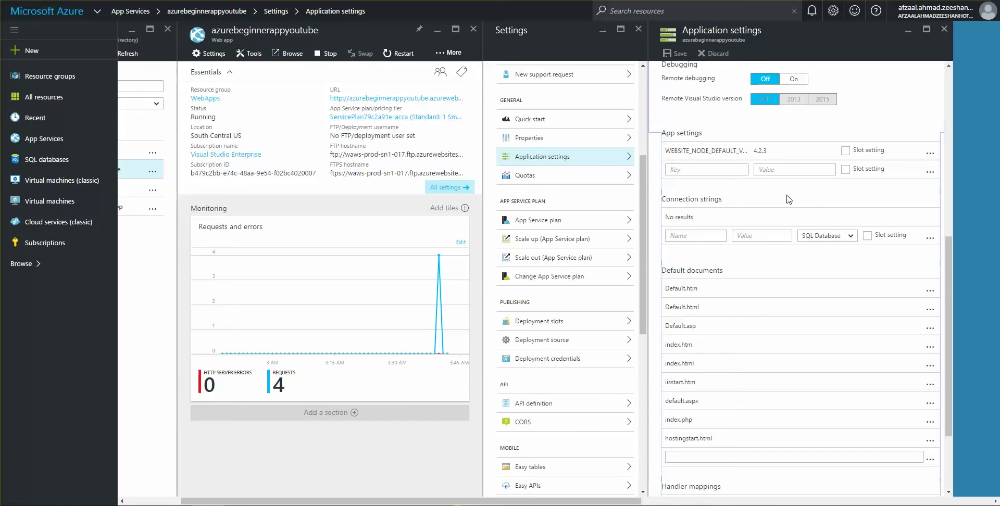
scroll(812, 166, "down", 2)
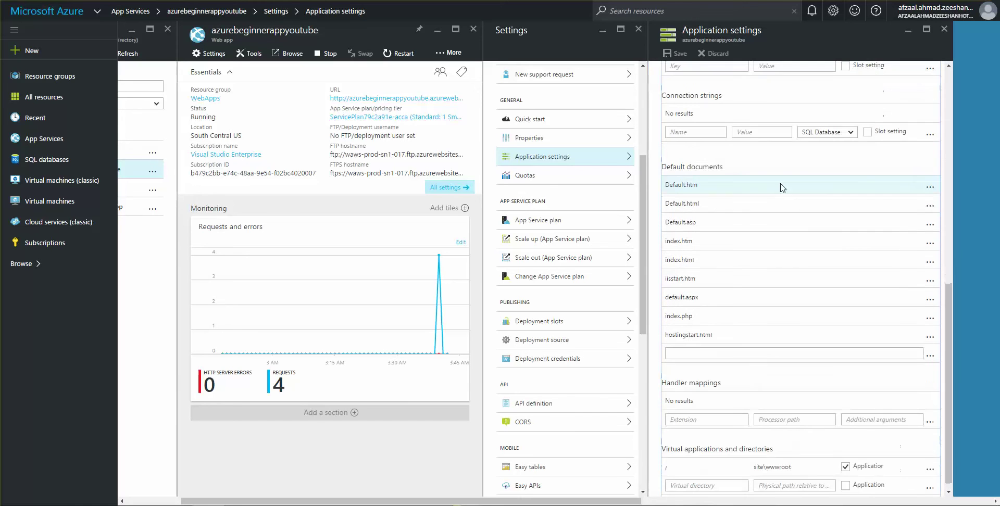
Check the database types offered for connection strings and review the handler mappings and virtual directories below
left_click(827, 132)
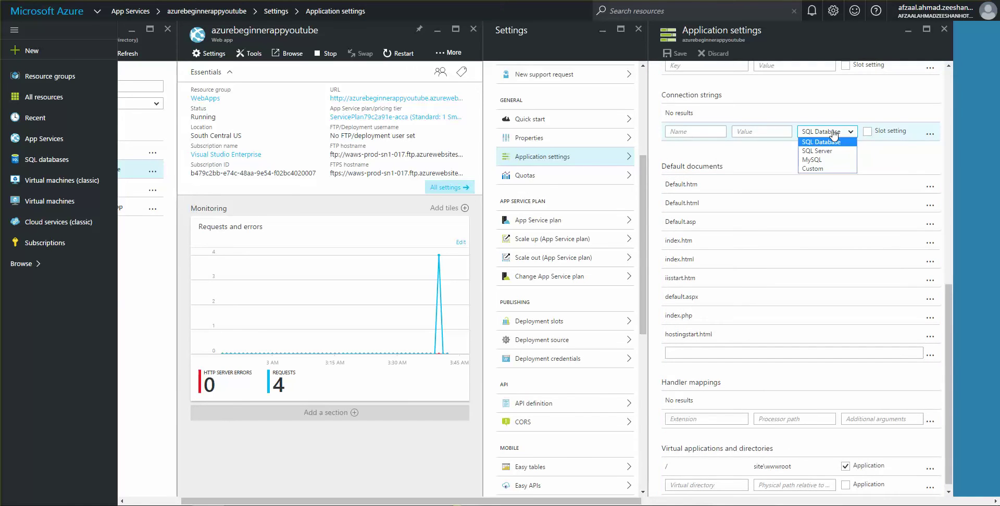
left_click(694, 132)
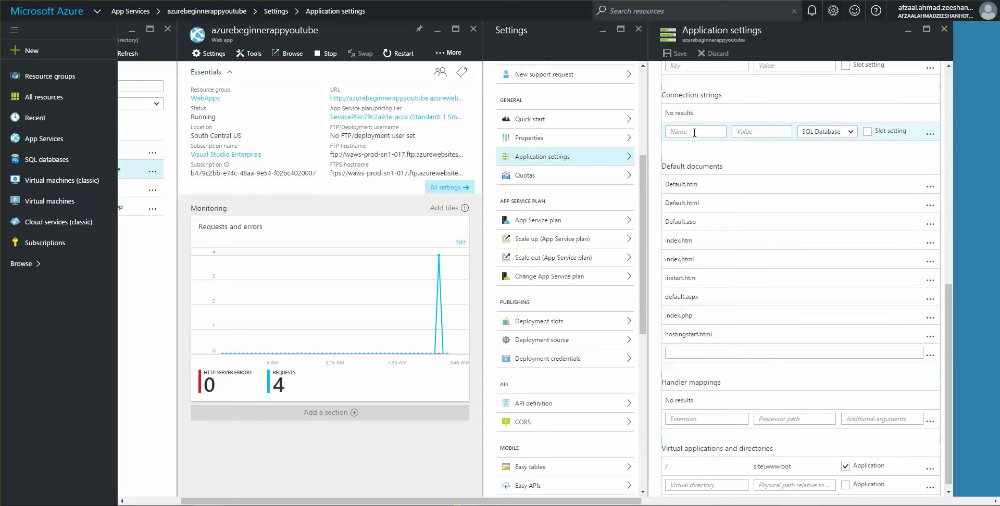
left_click(694, 133)
scroll(734, 165, "down", 1)
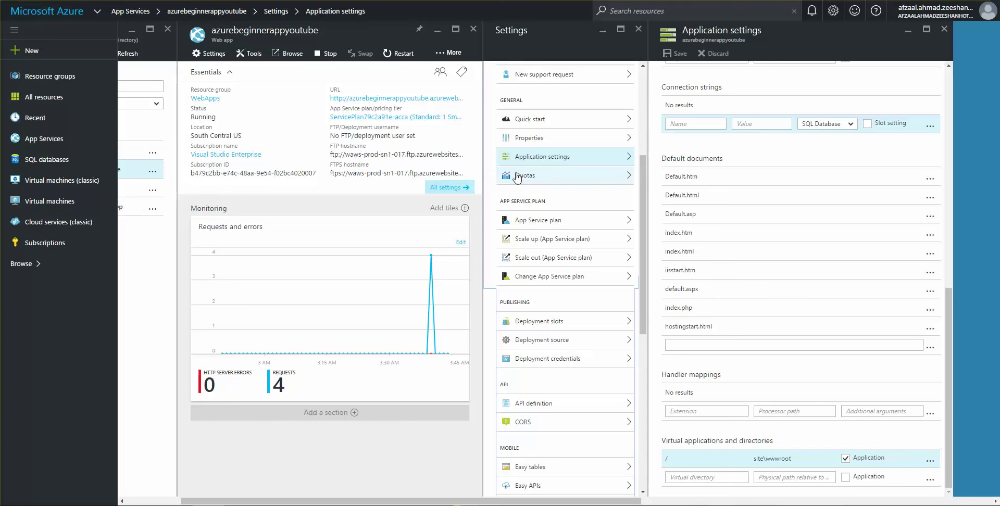
Check the web app's file system usage in its quotas
left_click(492, 174)
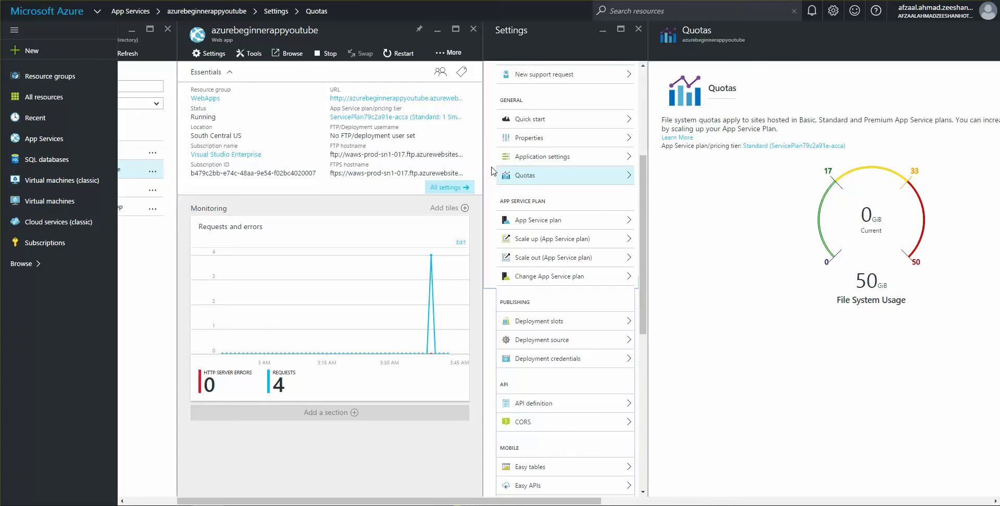
left_click(815, 257)
Open the web app's App Service plan and review its essentials and CPU and memory monitoring
scroll(489, 177, "down", 1)
scroll(488, 177, "down", 1)
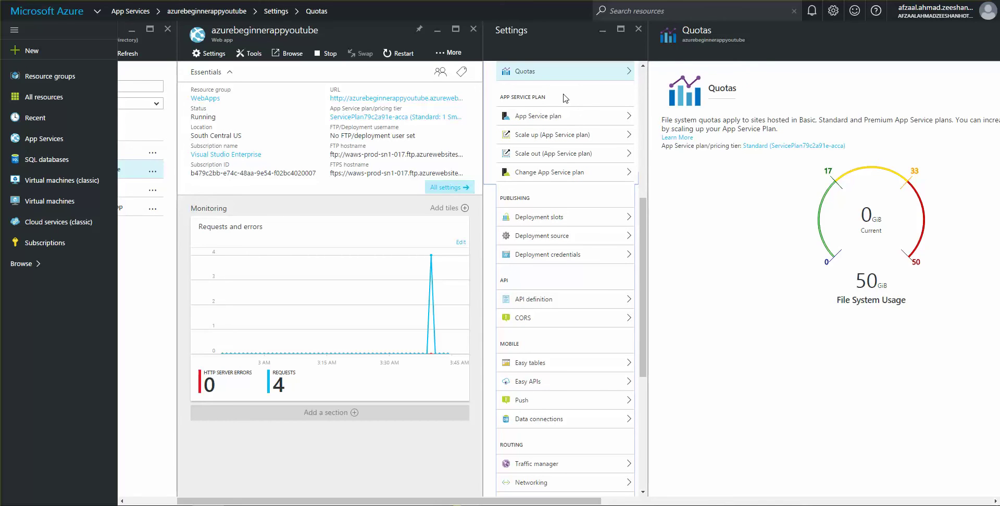
left_click(562, 116)
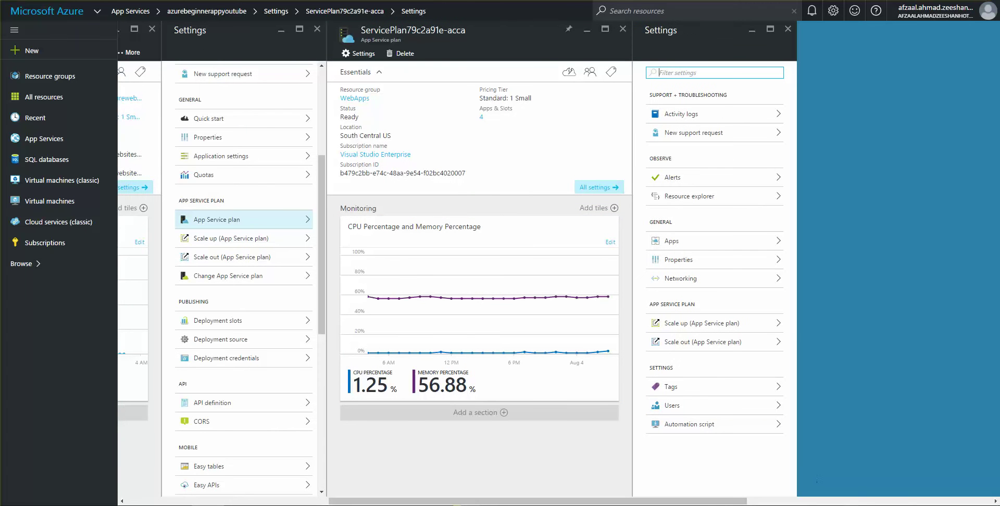
left_click(852, 505)
left_click(662, 487)
left_click(566, 147)
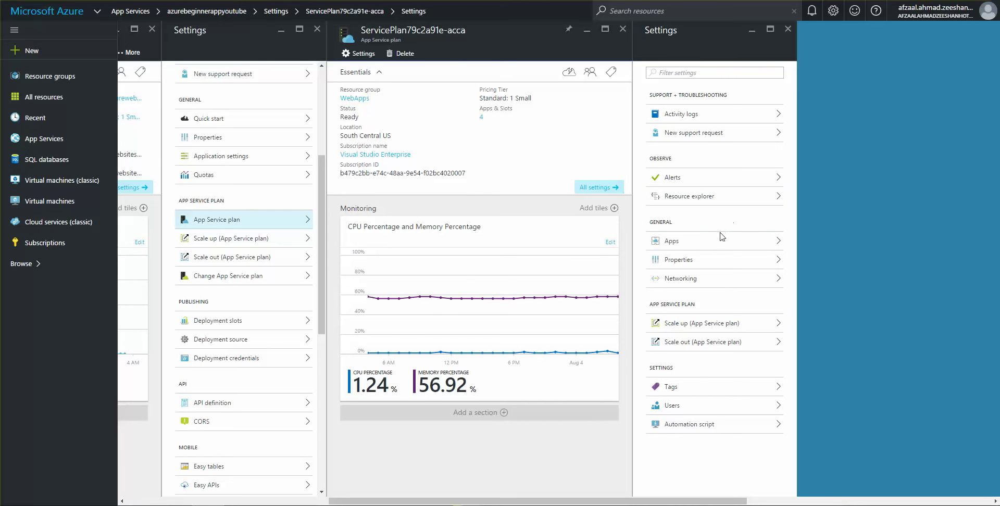
View the apps hosted on the App Service plan, and close the list and the plan's settings
left_click(723, 248)
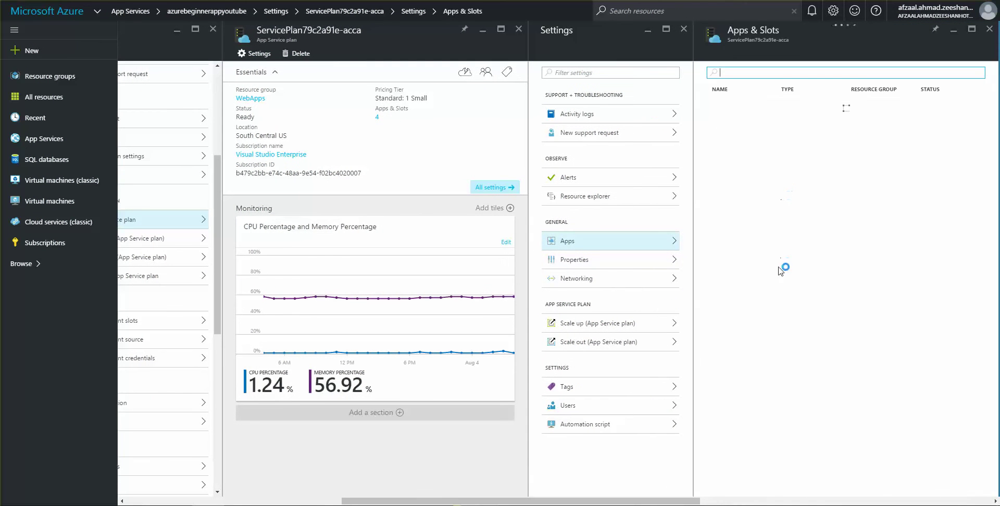
left_click(777, 276)
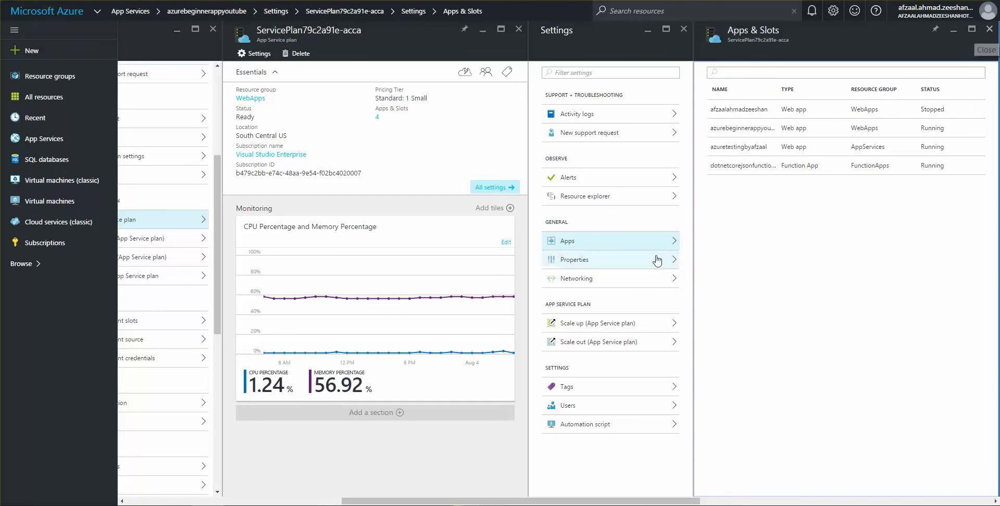
left_click(990, 28)
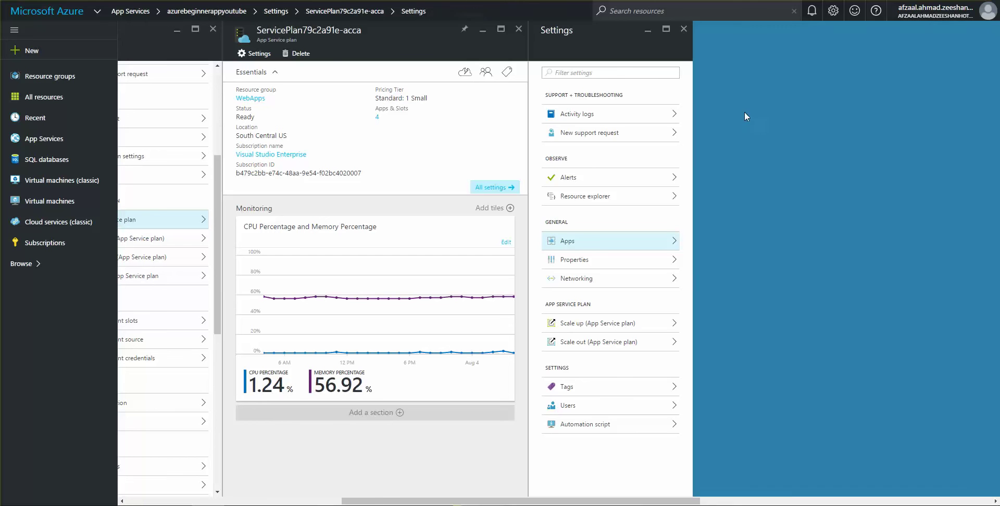
left_click(685, 29)
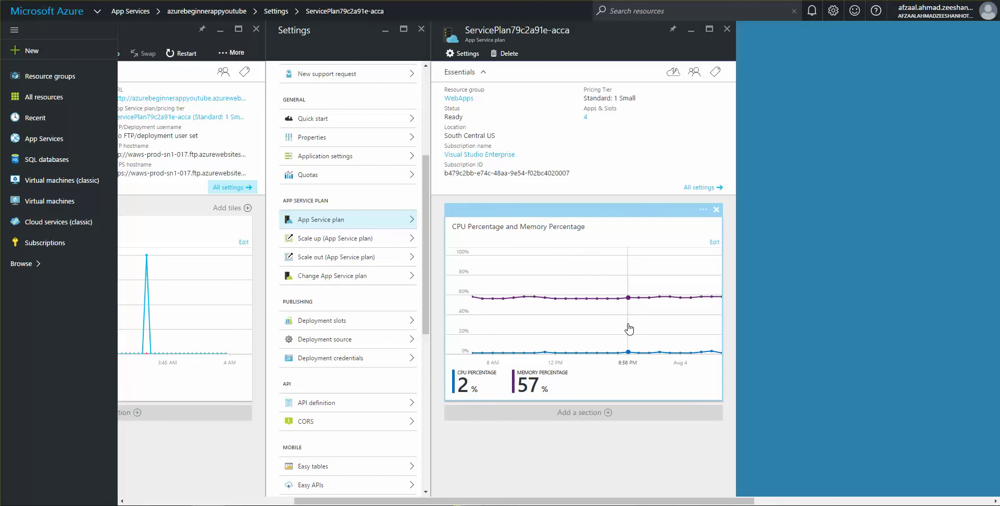
Compare the web app's requests and errors with the App Service plan's essentials and resource usage chart
scroll(630, 329, "up", 2)
scroll(629, 328, "up", 1)
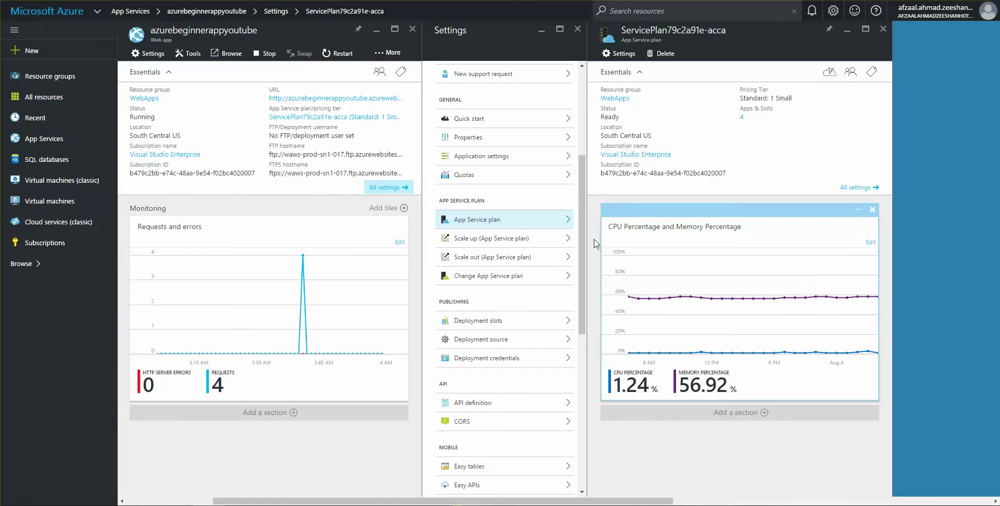
left_click(683, 245)
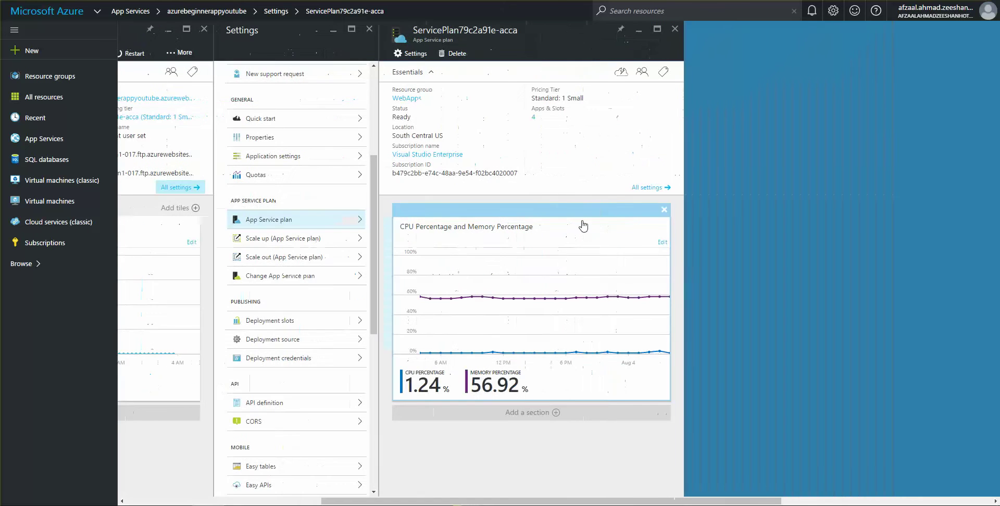
left_click(535, 121)
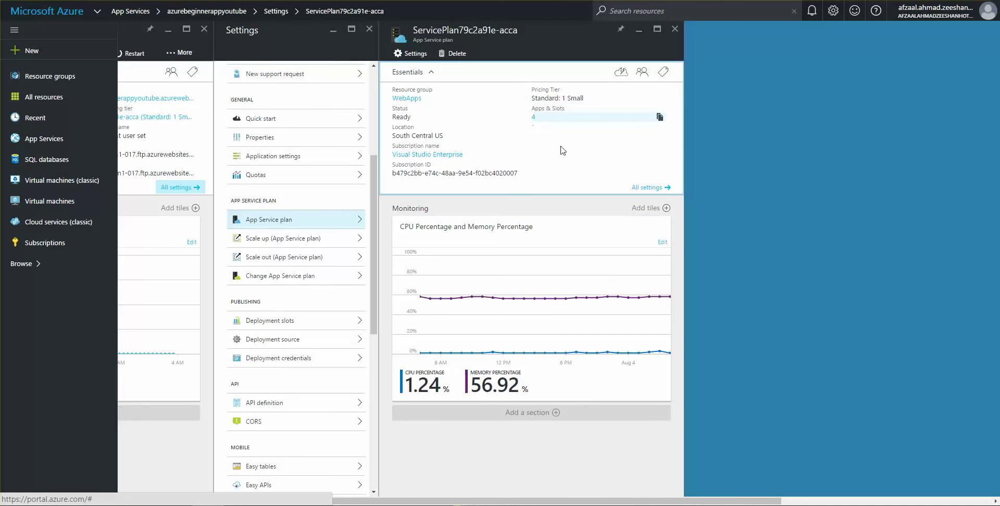
left_click(571, 287)
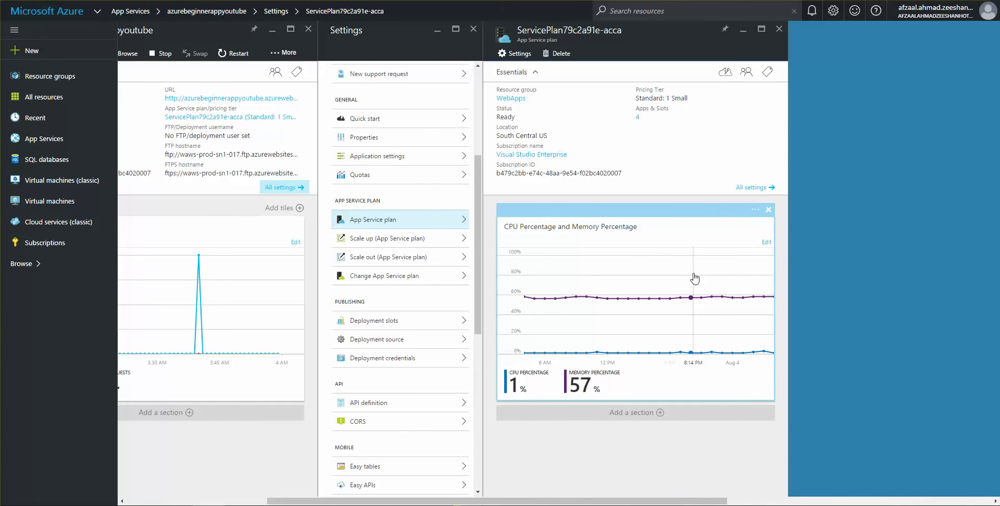
scroll(694, 278, "up", 5)
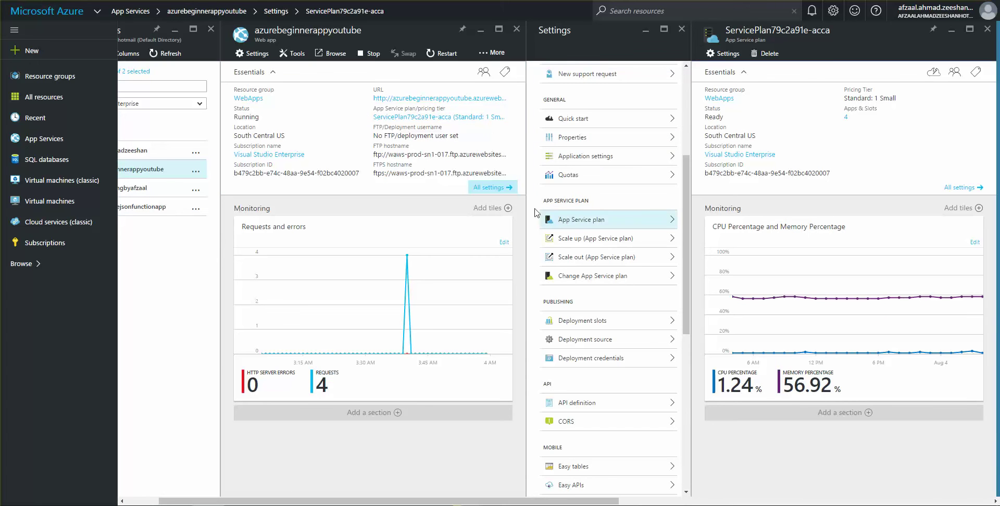
Open the scale-up options for the App Service plan and review the pricing tiers from Premium down to Free and Shared
scroll(550, 218, "down", 1)
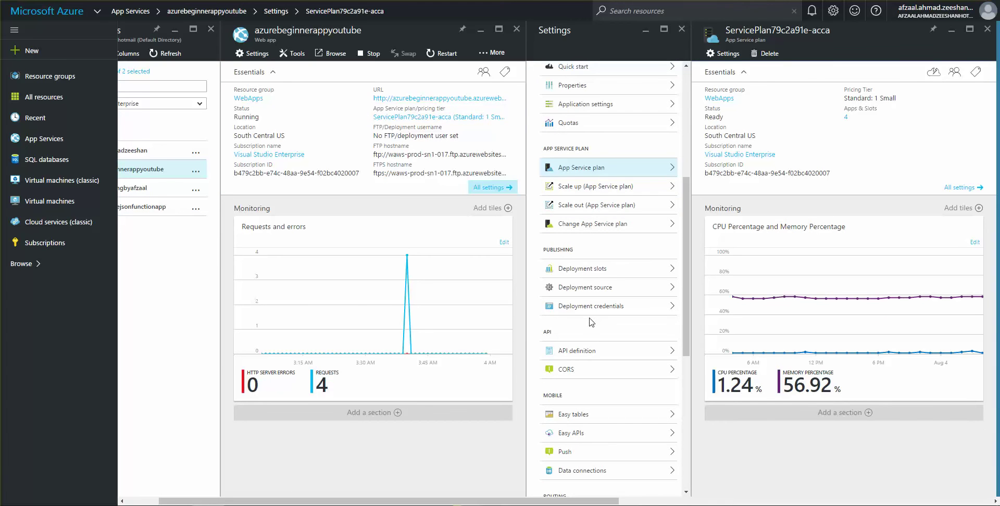
scroll(591, 323, "right", 3)
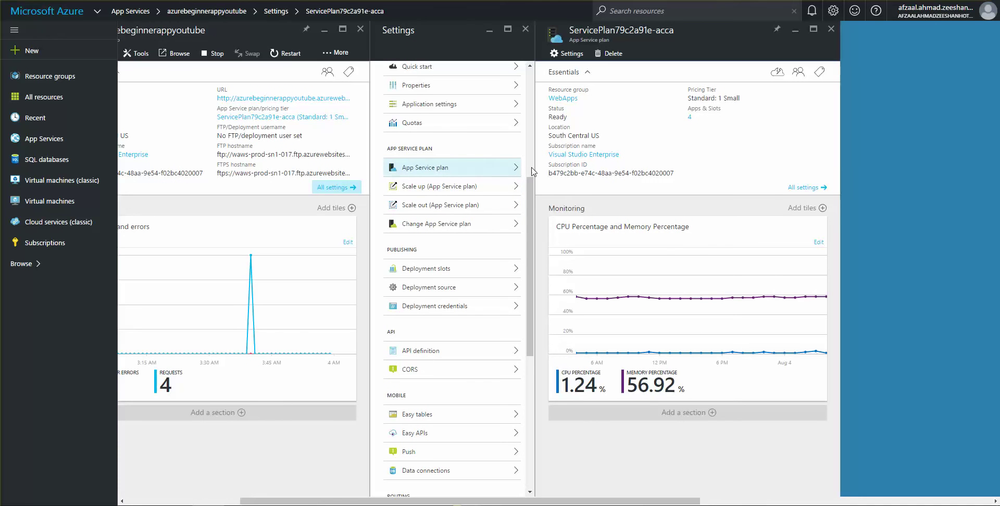
left_click(491, 189)
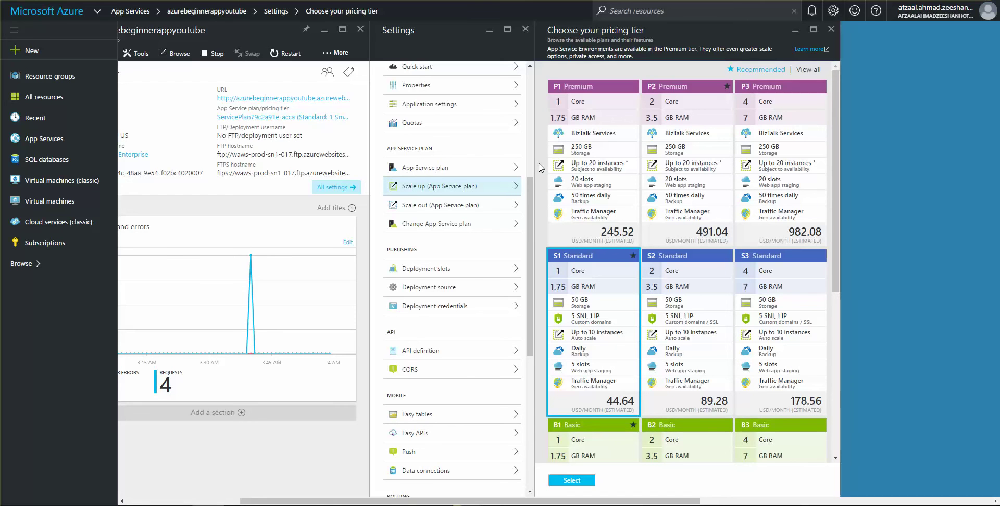
scroll(698, 191, "down", 4)
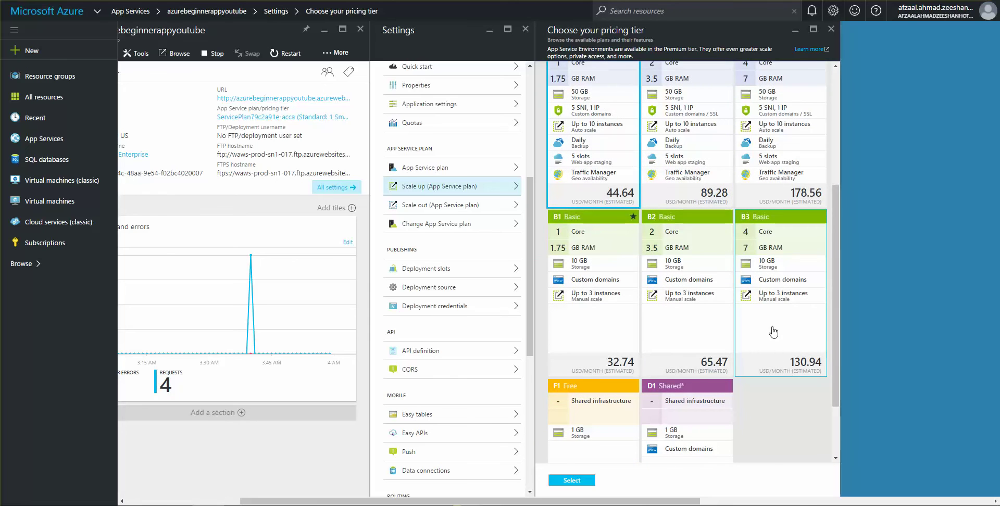
Compare the Basic, Free and Shared pricing tiers with the Standard and Premium tiers of the App Service plan
scroll(763, 271, "up", 1)
scroll(755, 339, "down", 3)
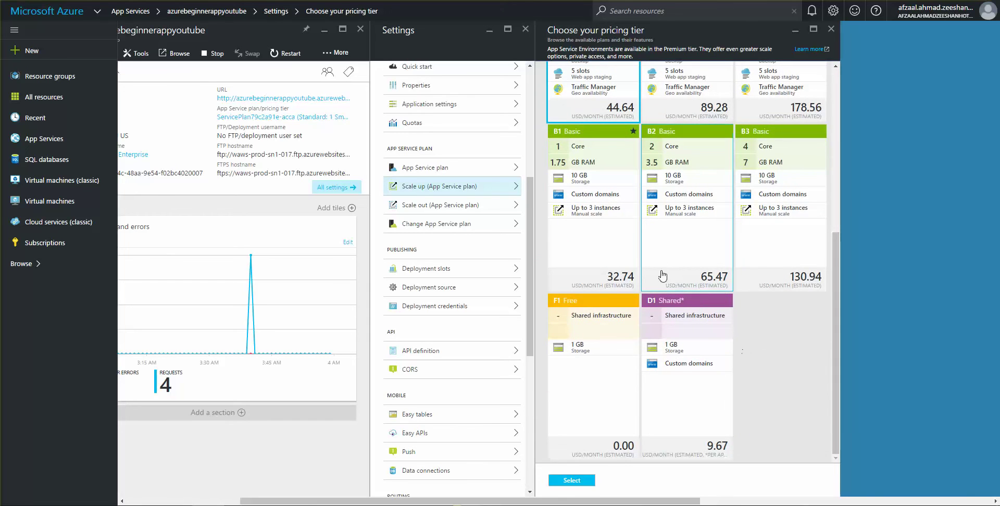
scroll(543, 191, "up", 1)
scroll(544, 191, "up", 3)
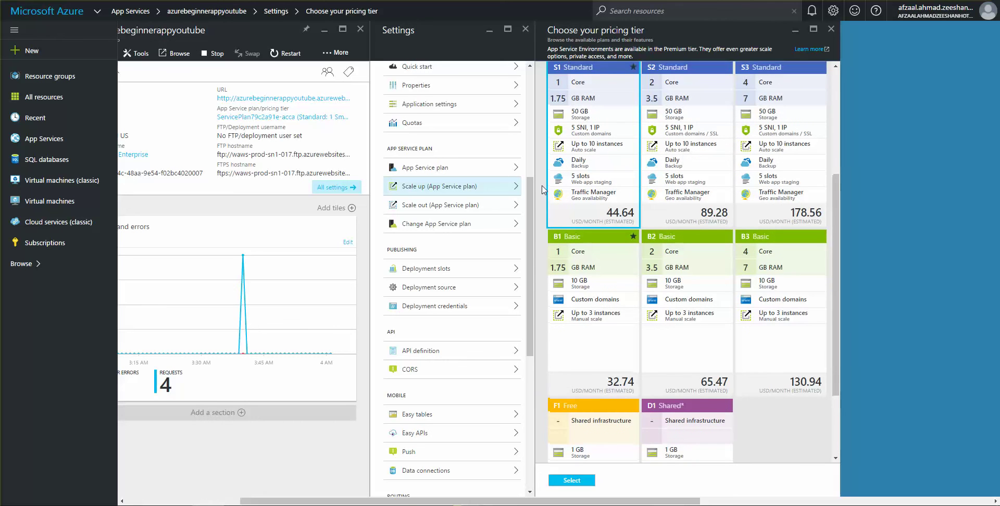
scroll(544, 192, "up", 3)
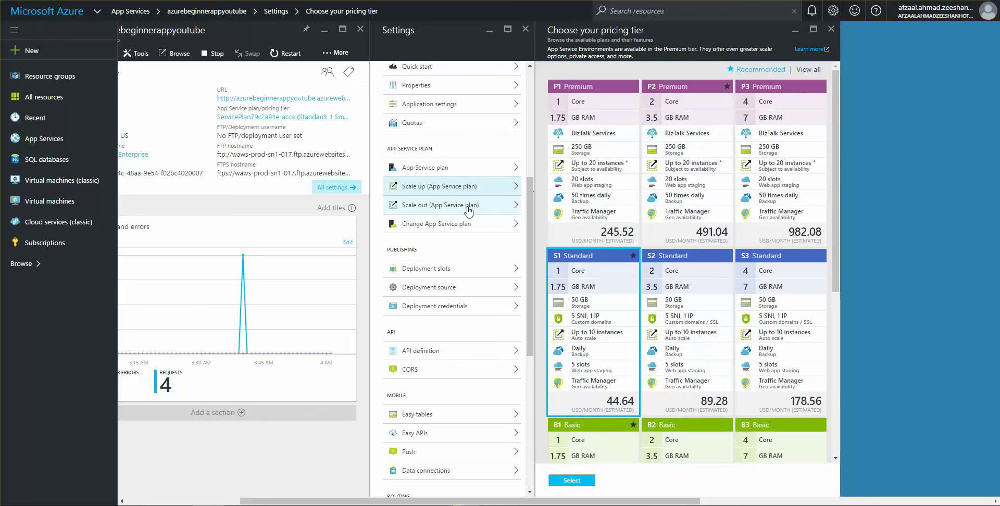
Open the App Service plan's scale-out settings and review the manual instance count option
left_click(482, 208)
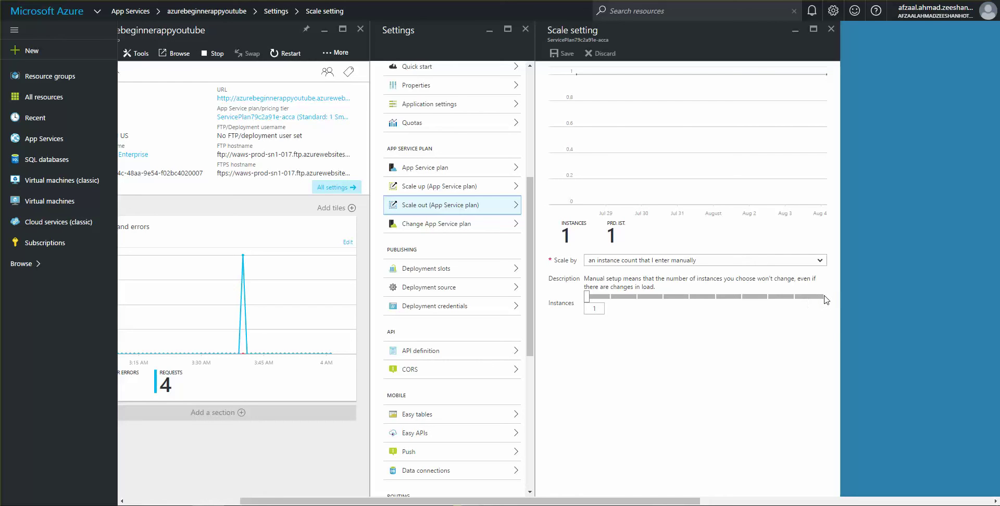
left_click(521, 209)
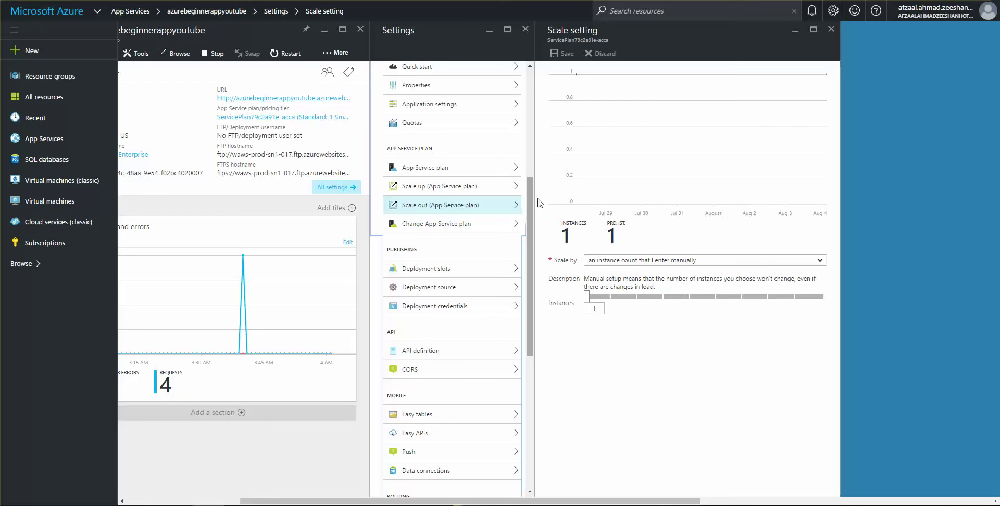
left_click(539, 201)
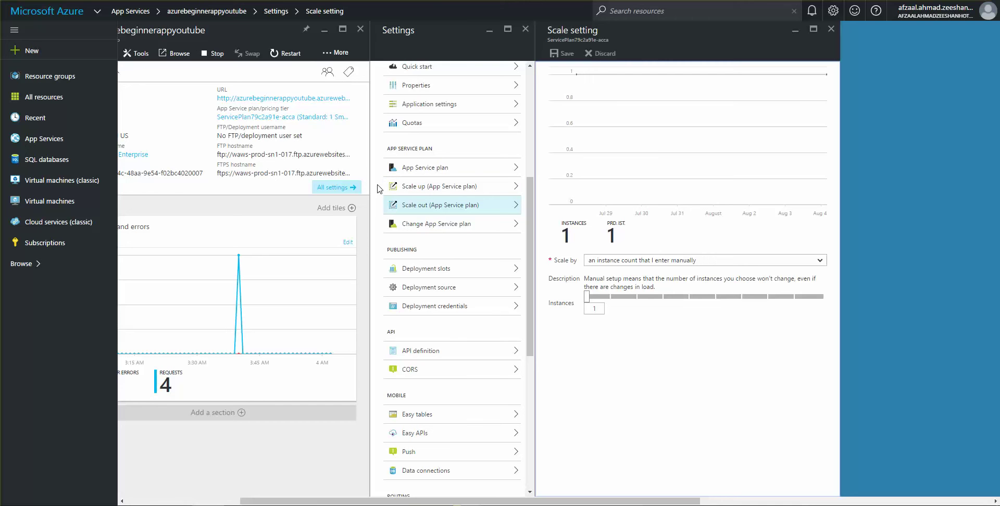
Open the deployment source settings, view the sources available to choose from, and close them, discarding the unsaved edits
scroll(379, 202, "down", 1)
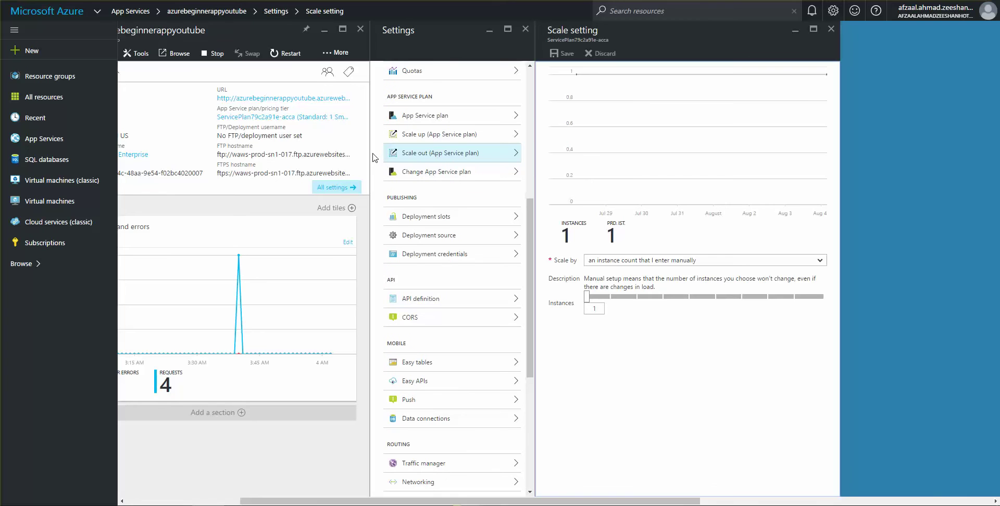
scroll(374, 156, "down", 1)
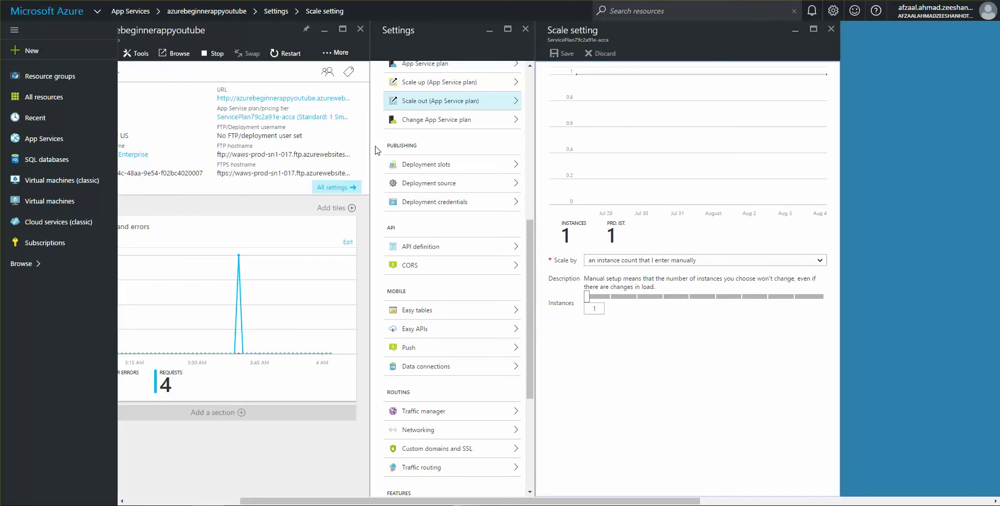
left_click(385, 184)
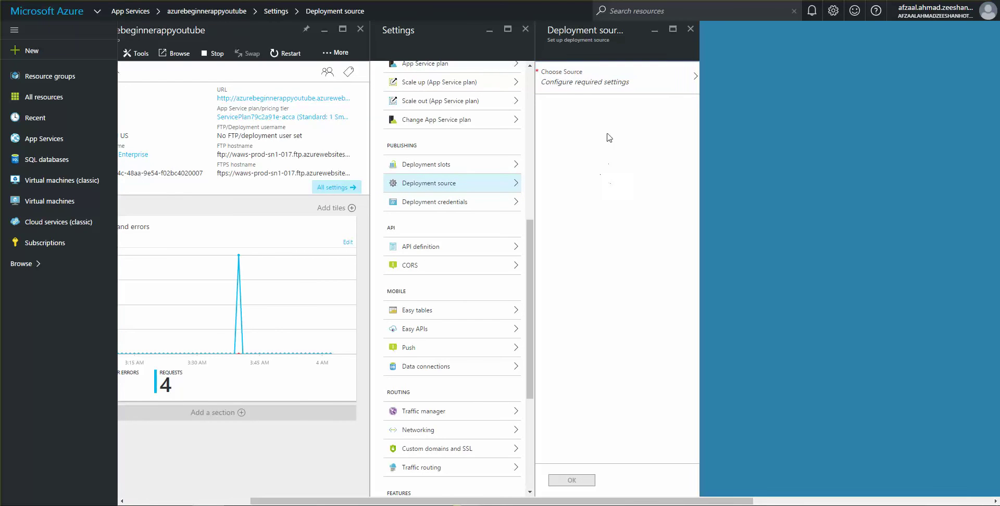
left_click(592, 88)
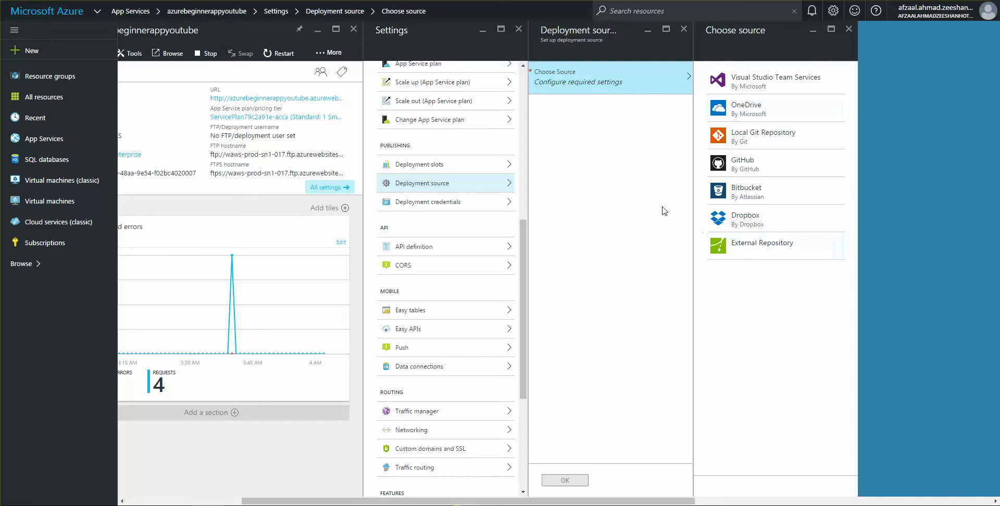
left_click(684, 33)
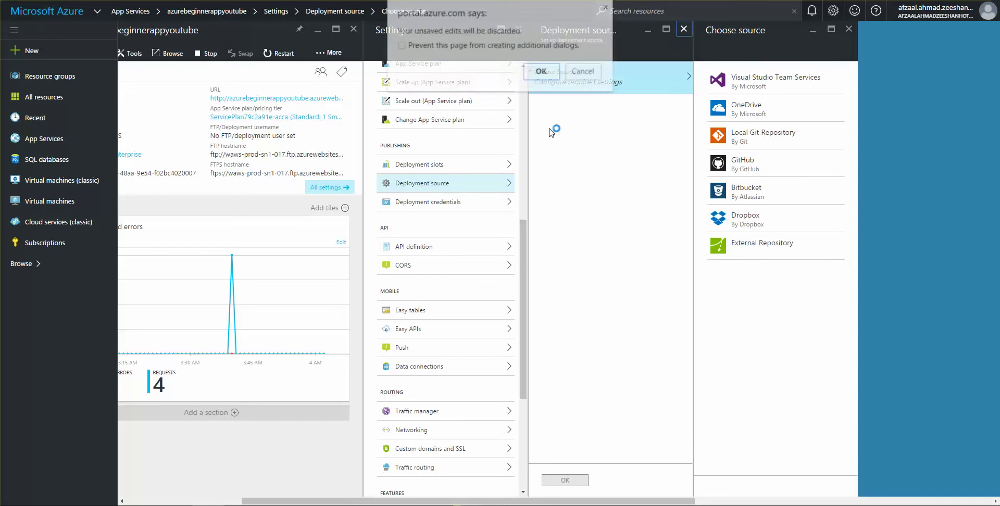
left_click(540, 75)
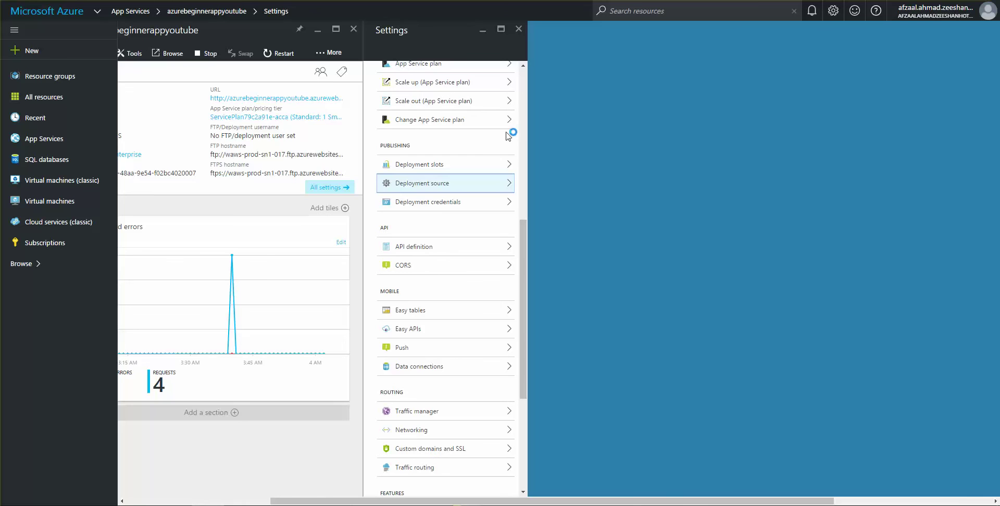
Open the deployment credentials form, review its user name and password fields, and close it without entering anything
left_click(445, 203)
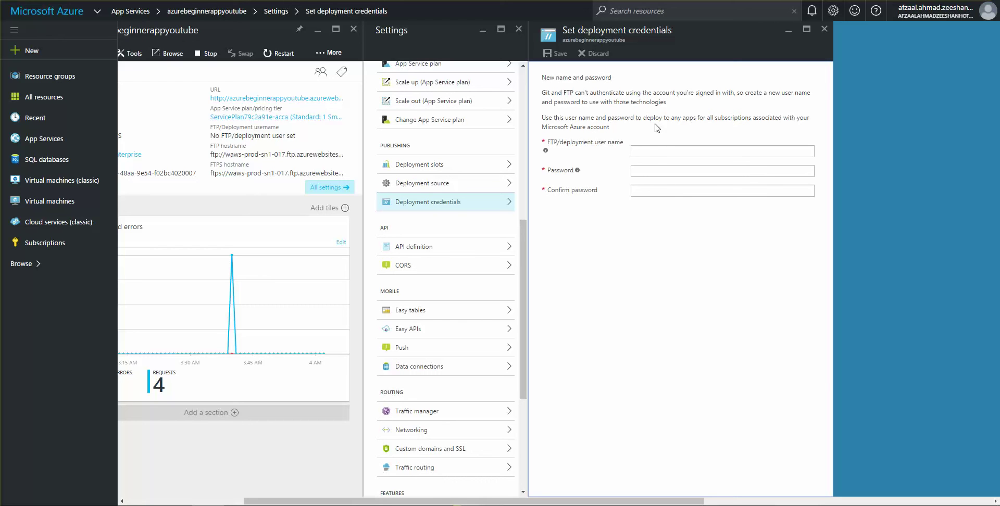
left_click(659, 153)
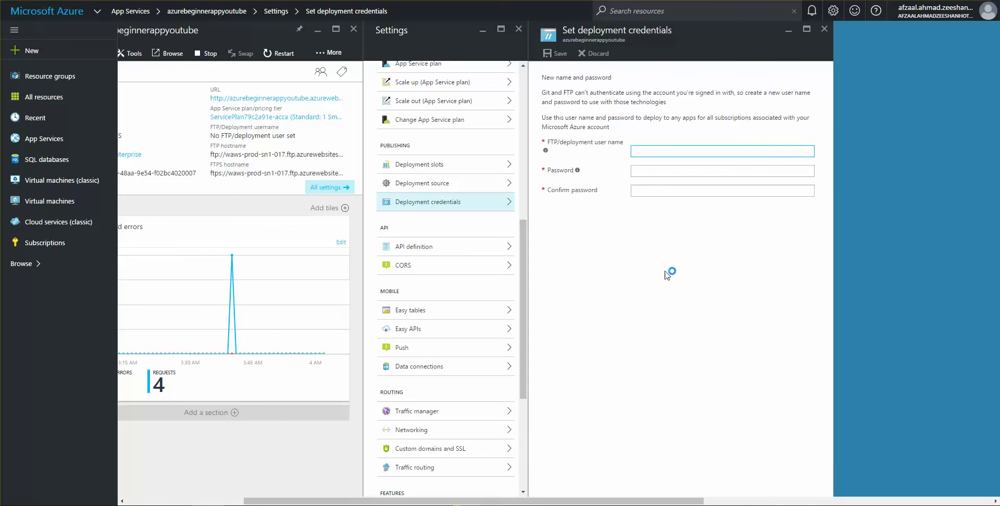
left_click(663, 244)
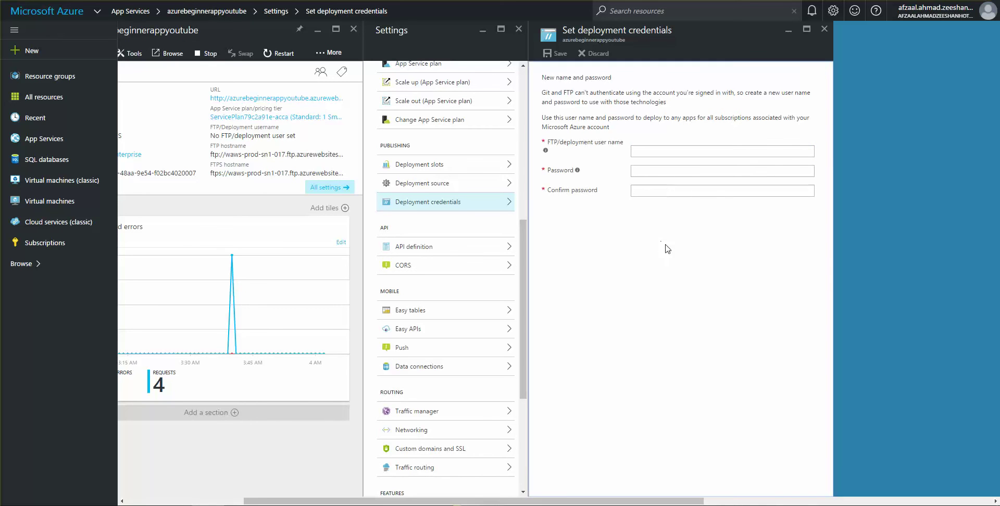
left_click(824, 29)
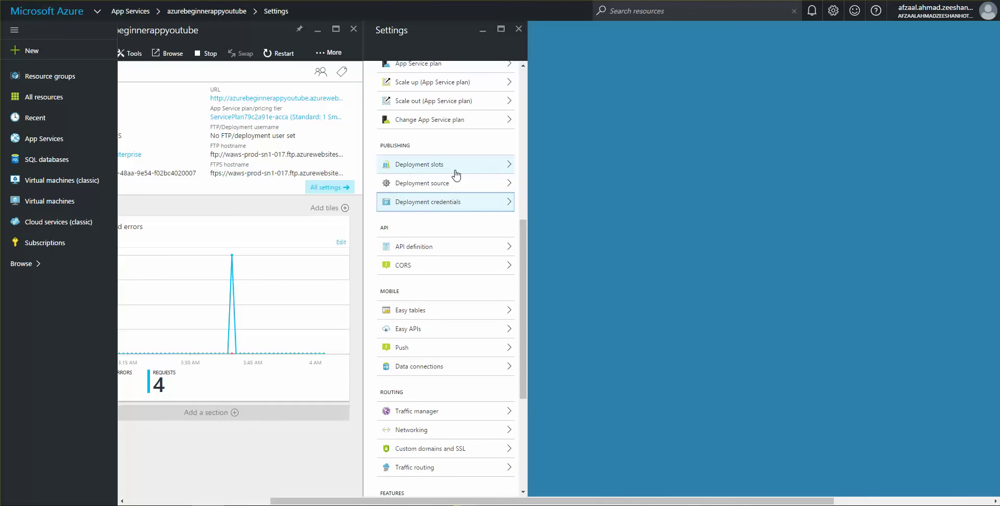
Open the web app's deployment slots and look over the API and mobile entries in the settings
left_click(457, 166)
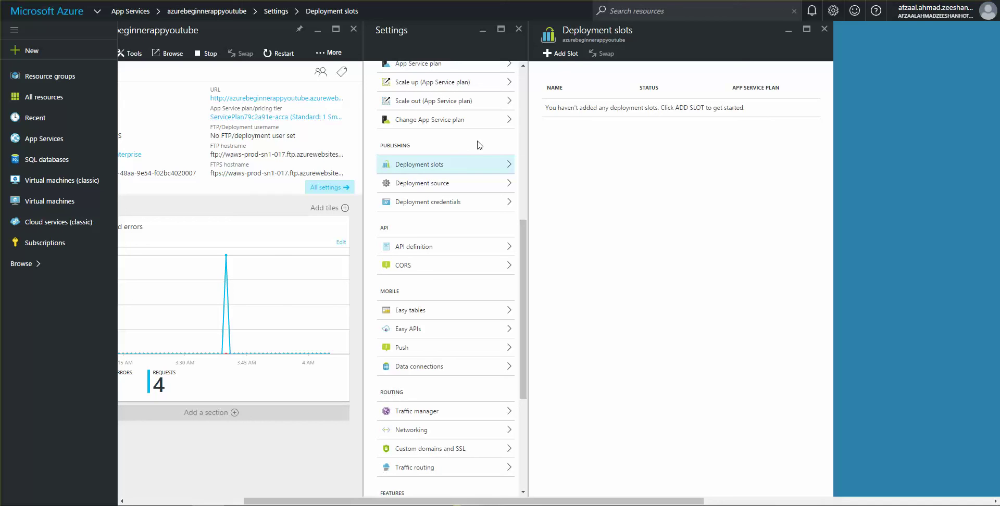
left_click(563, 61)
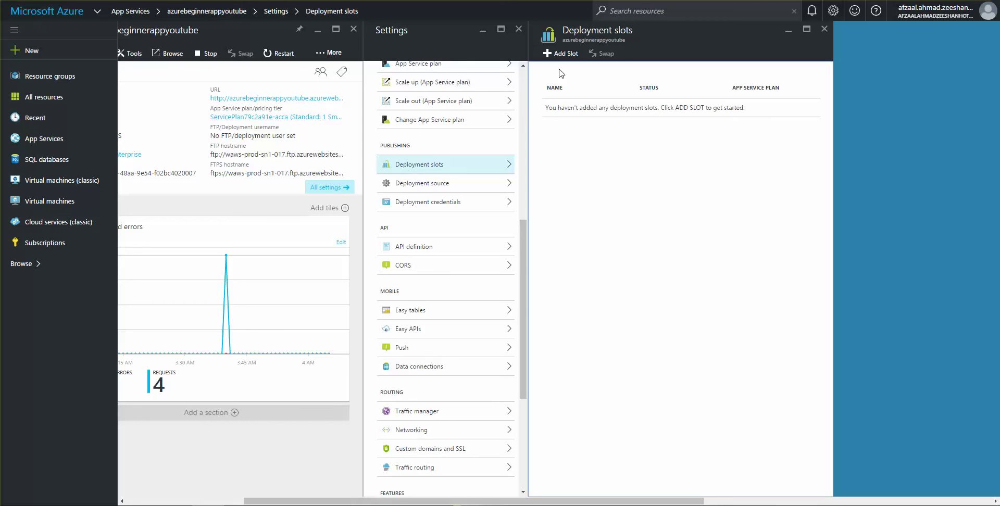
scroll(377, 229, "down", 1)
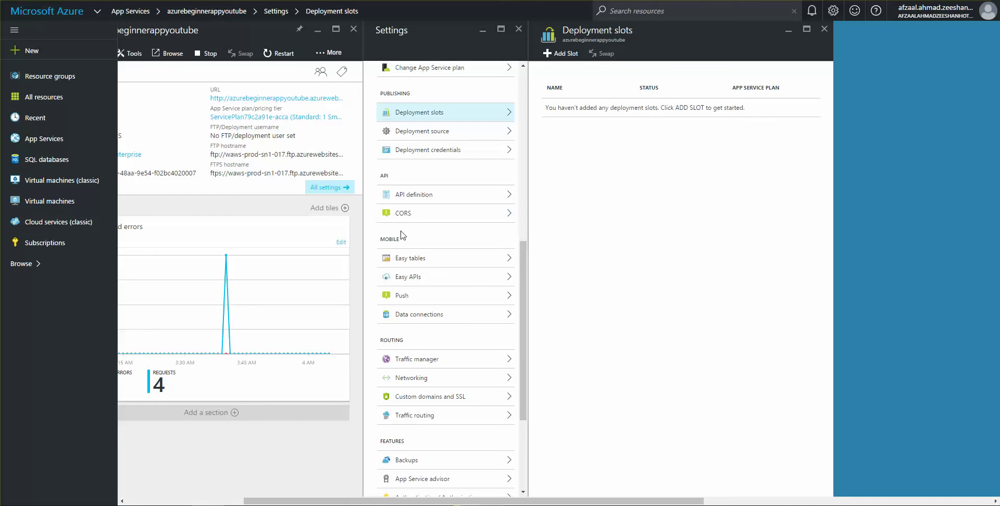
scroll(379, 233, "down", 2)
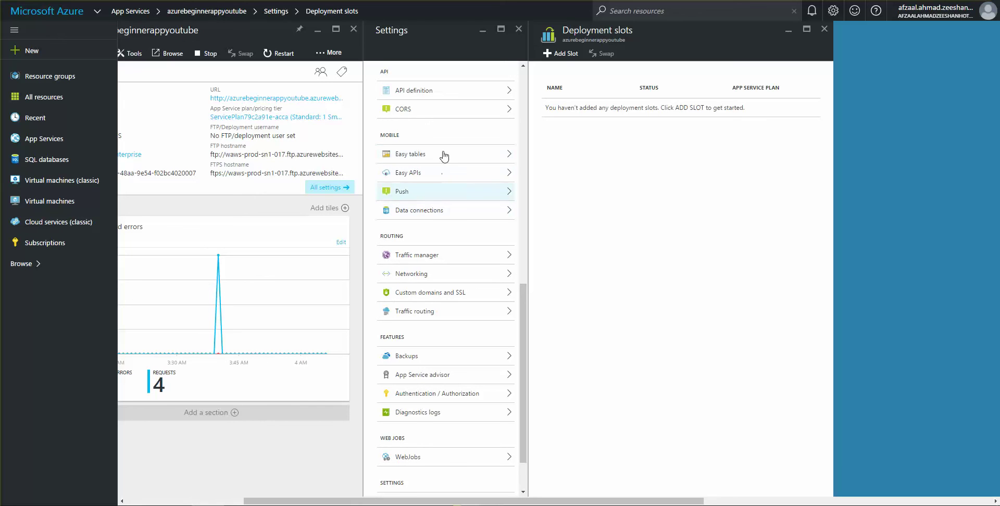
Open the push settings, view the Notification Hub options, and close them without creating a hub
left_click(440, 197)
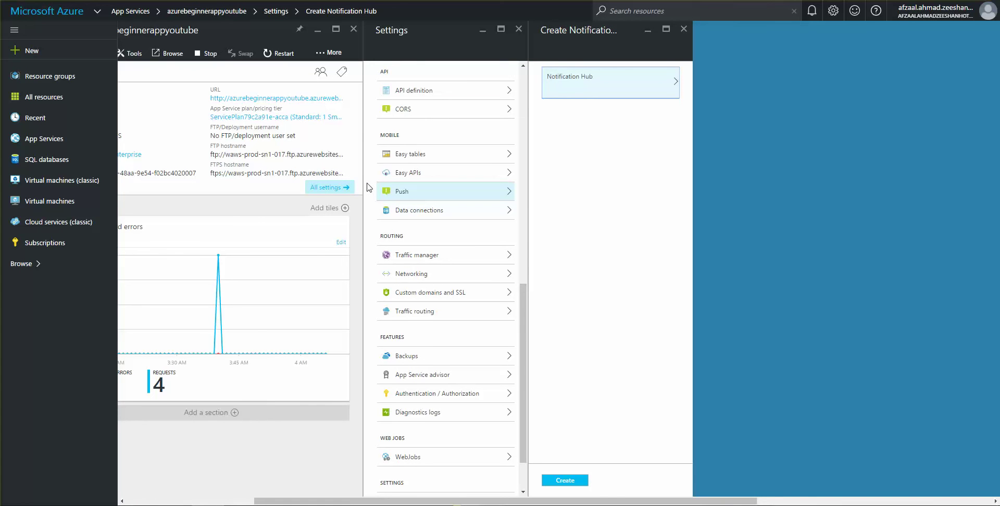
left_click(648, 83)
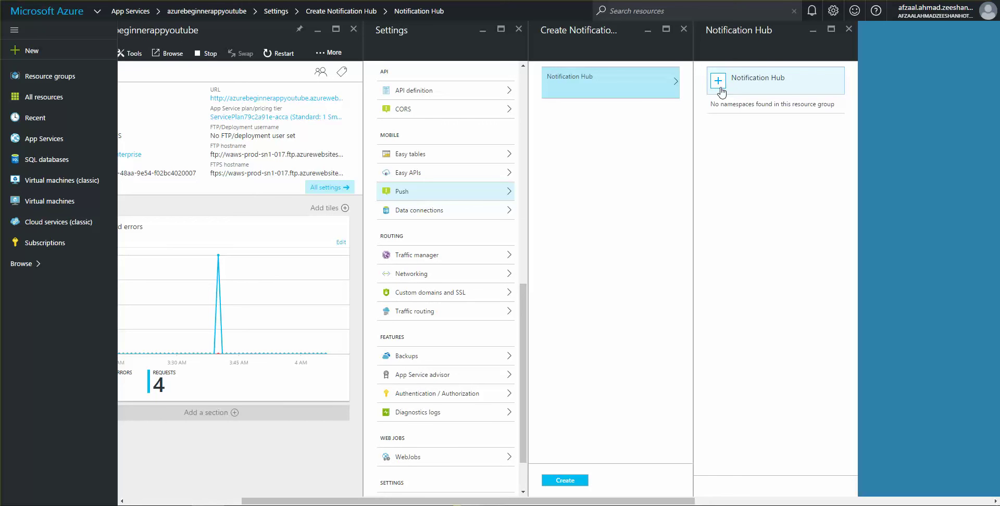
left_click(849, 30)
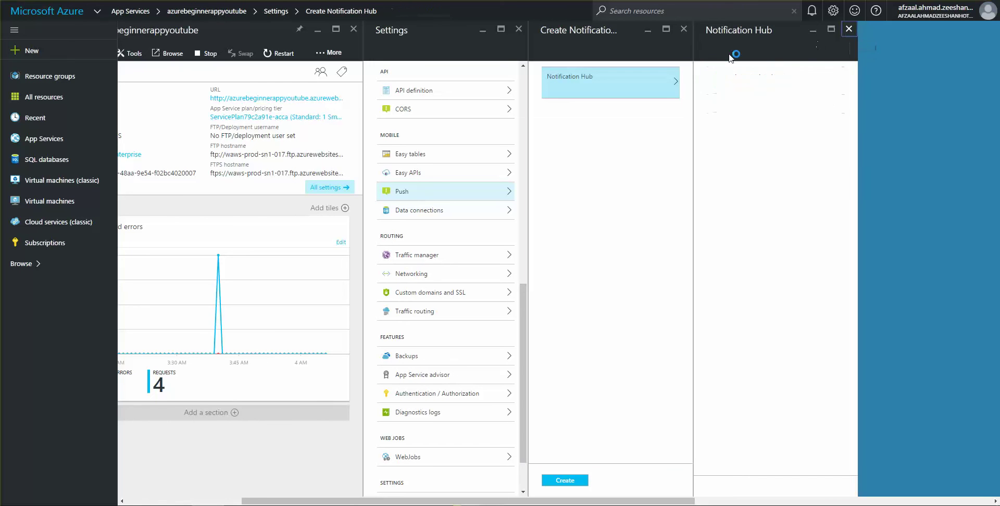
left_click(684, 30)
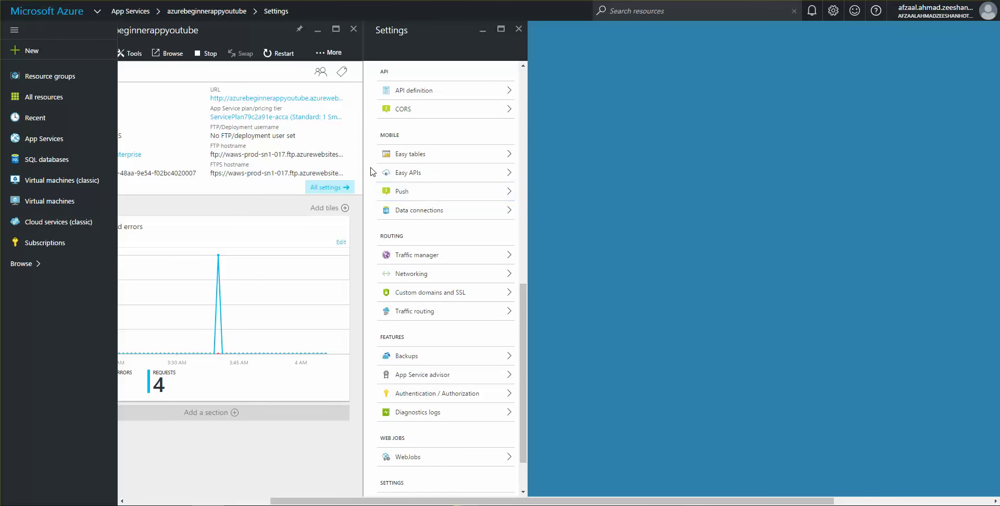
Look through the routing and features settings and open the web app's backup configuration summary
scroll(373, 175, "down", 1)
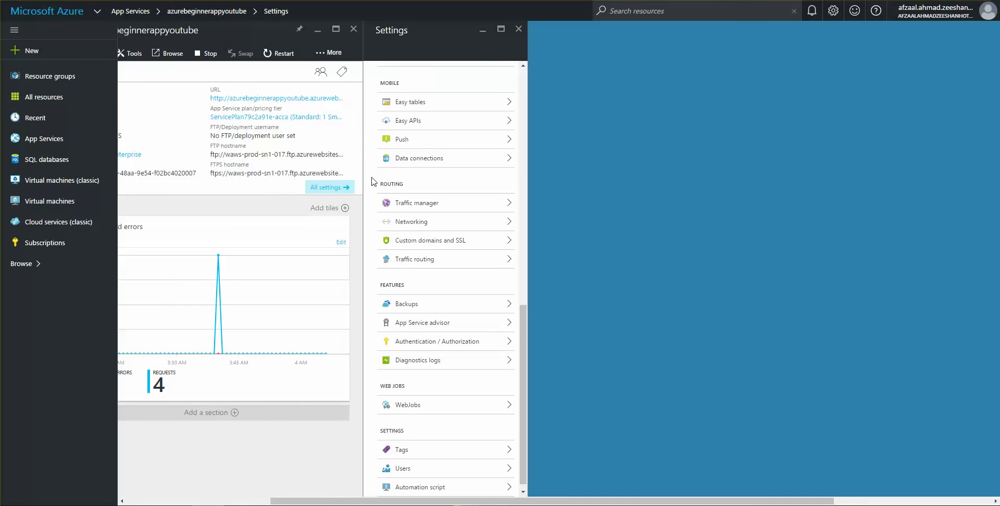
scroll(366, 200, "down", 1)
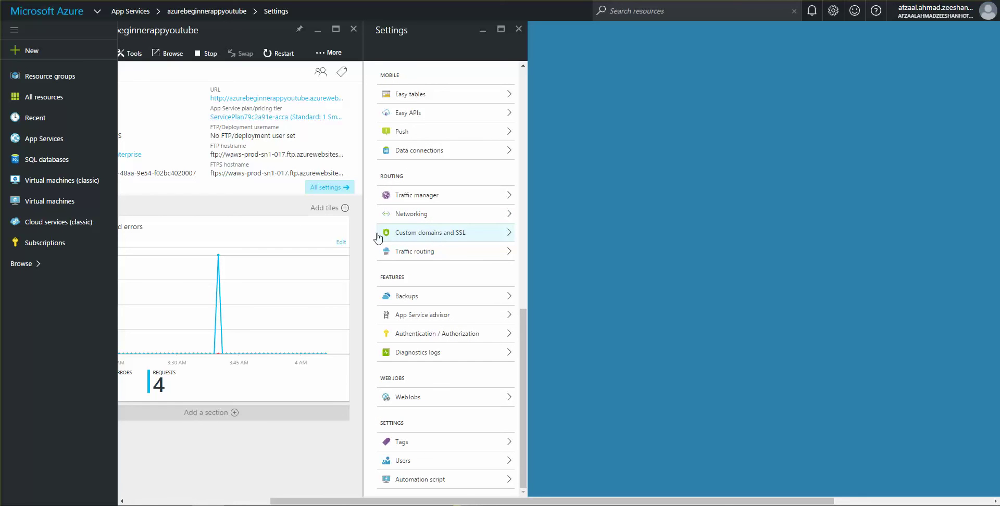
left_click(392, 303)
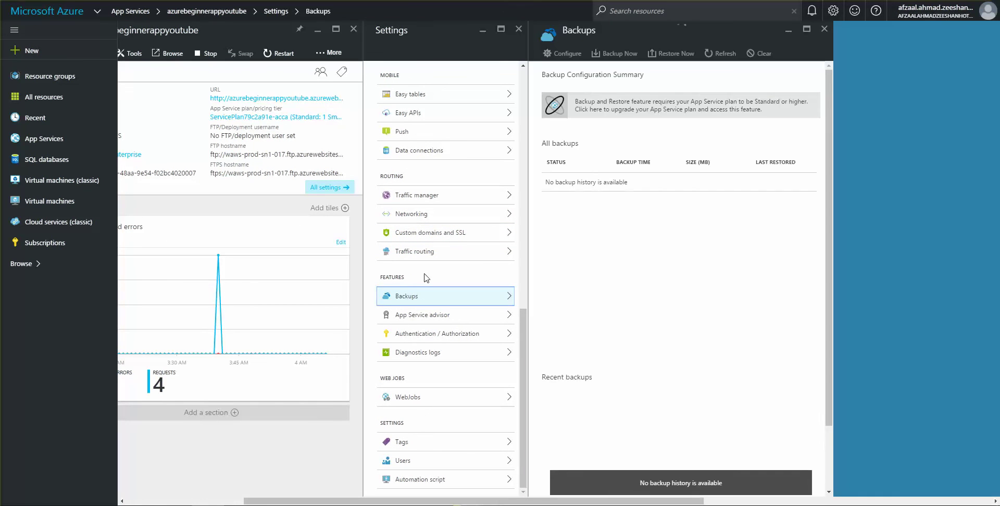
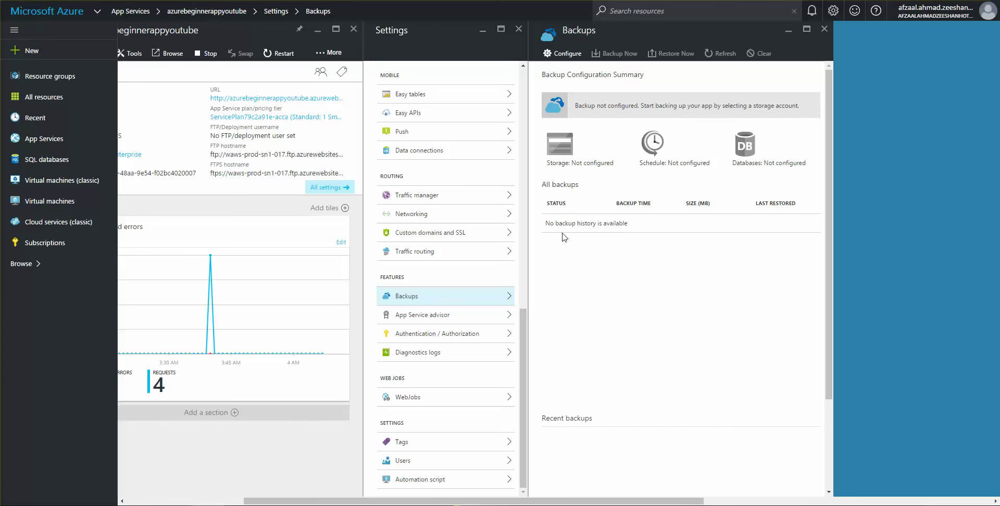
Turn App Service Authentication on to review the authentication providers, and turn it off again without saving
left_click(432, 336)
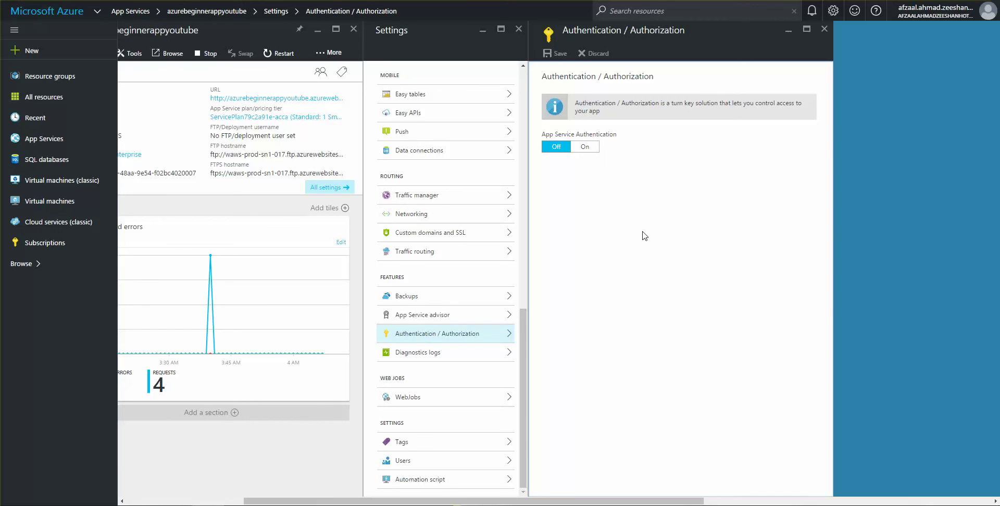
left_click(585, 146)
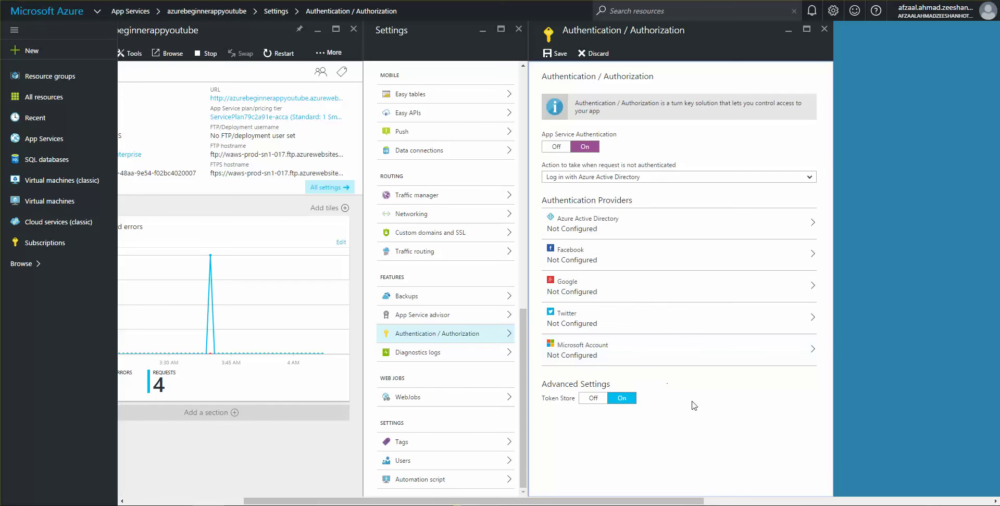
left_click(555, 148)
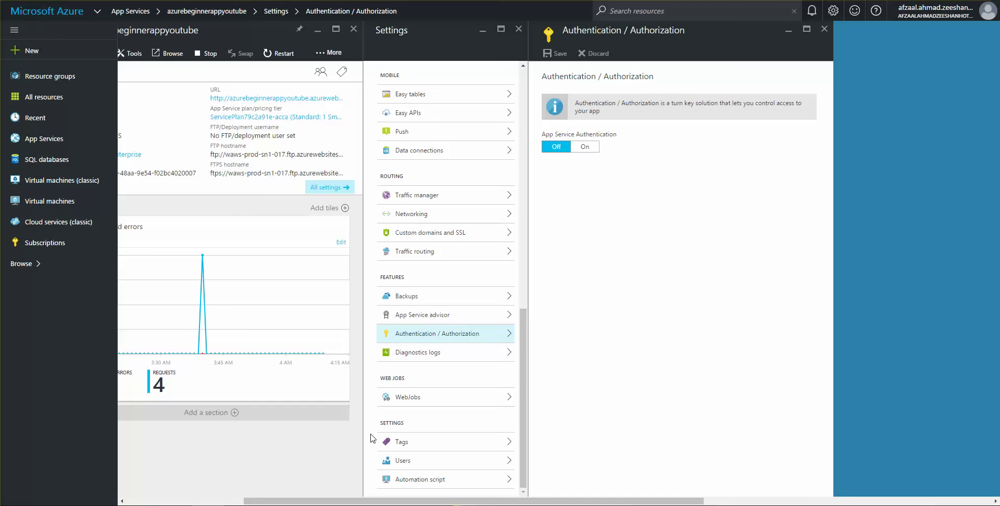
Open the web app's automation script and read through the CLI version of the deployment script
left_click(441, 485)
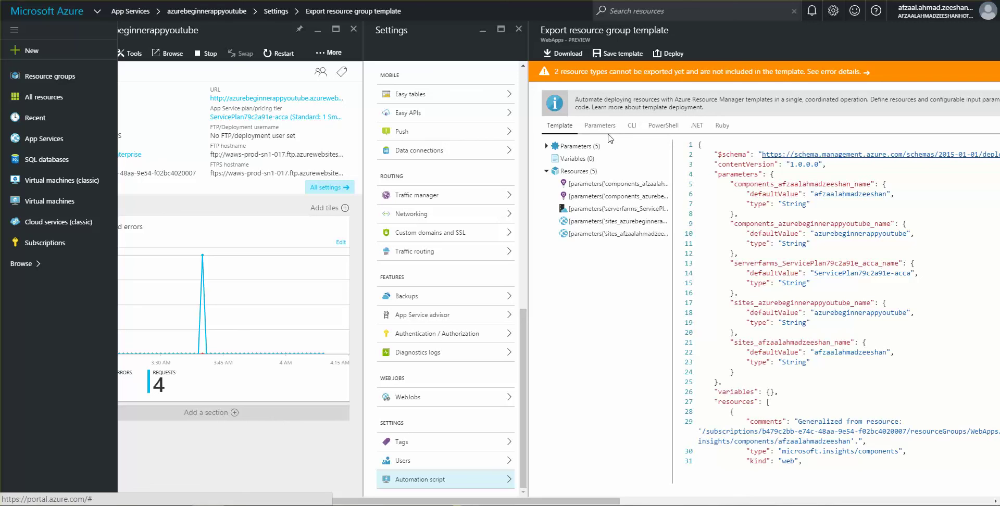
left_click(633, 126)
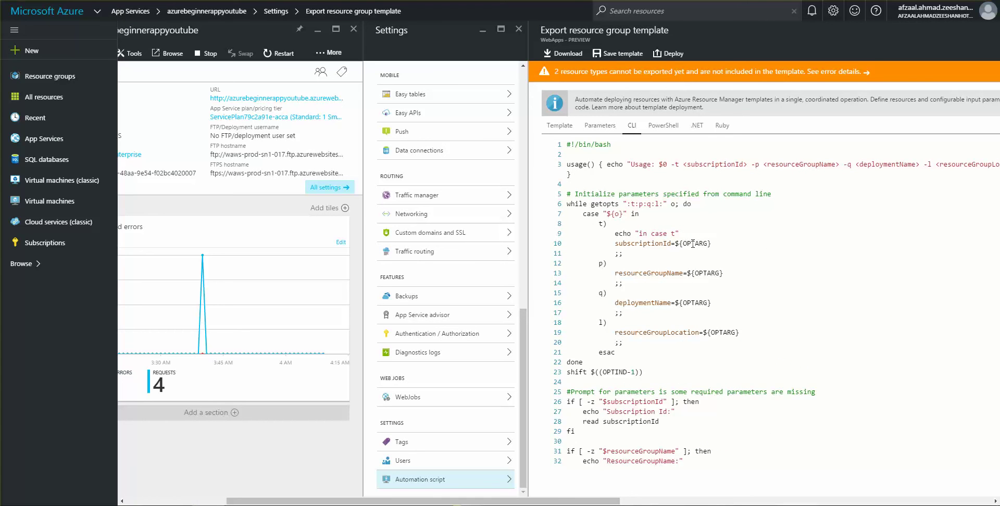
scroll(756, 254, "down", 3)
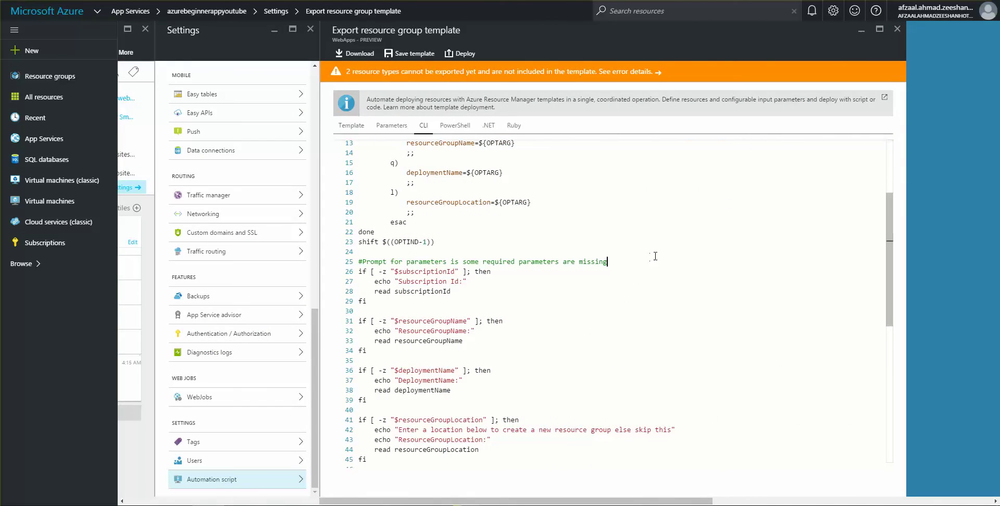
scroll(655, 256, "down", 3)
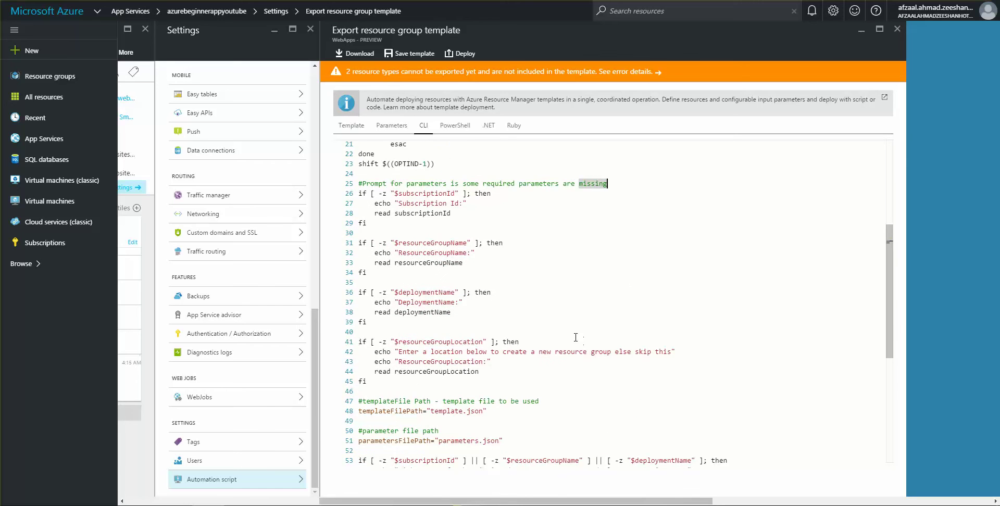
Return to the start of the CLI deployment script, and read through the PowerShell version of the script
scroll(575, 337, "up", 7)
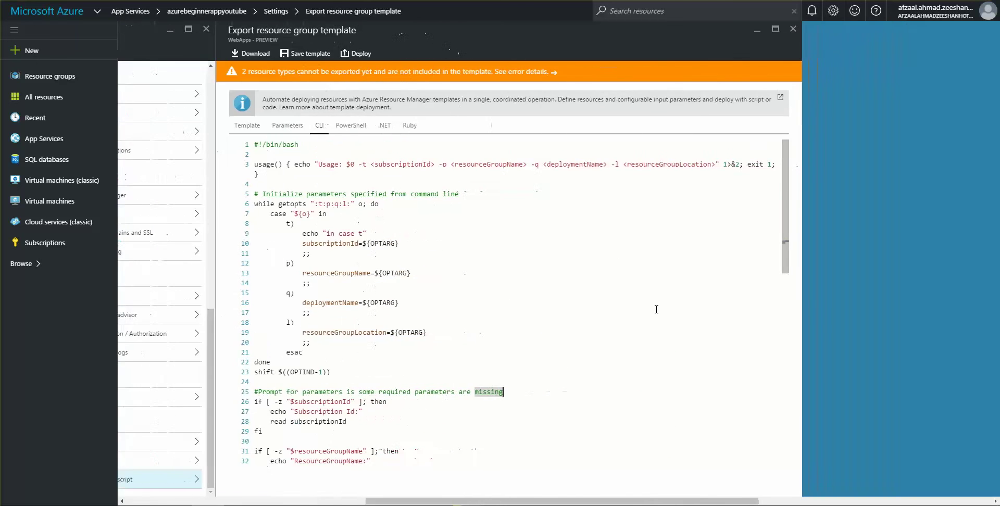
scroll(656, 309, "left", 3)
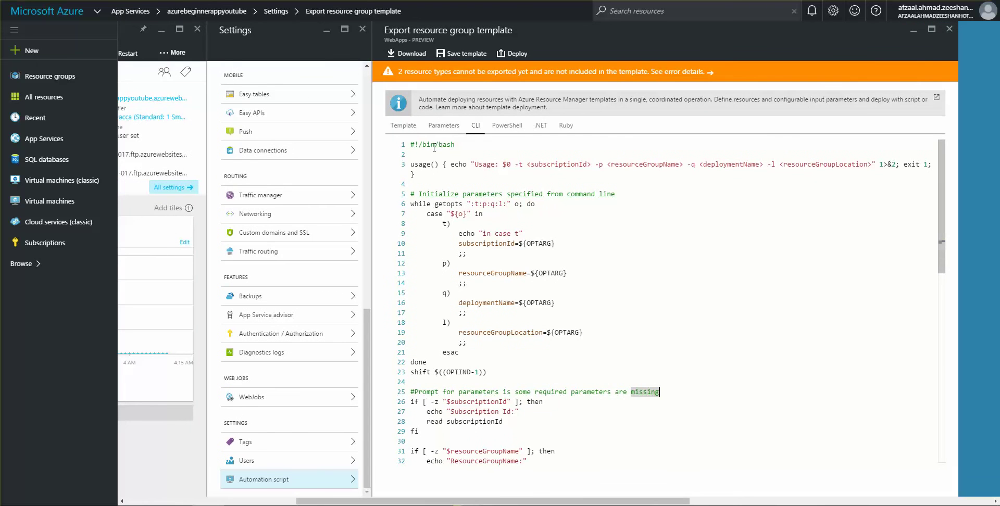
left_click(465, 145)
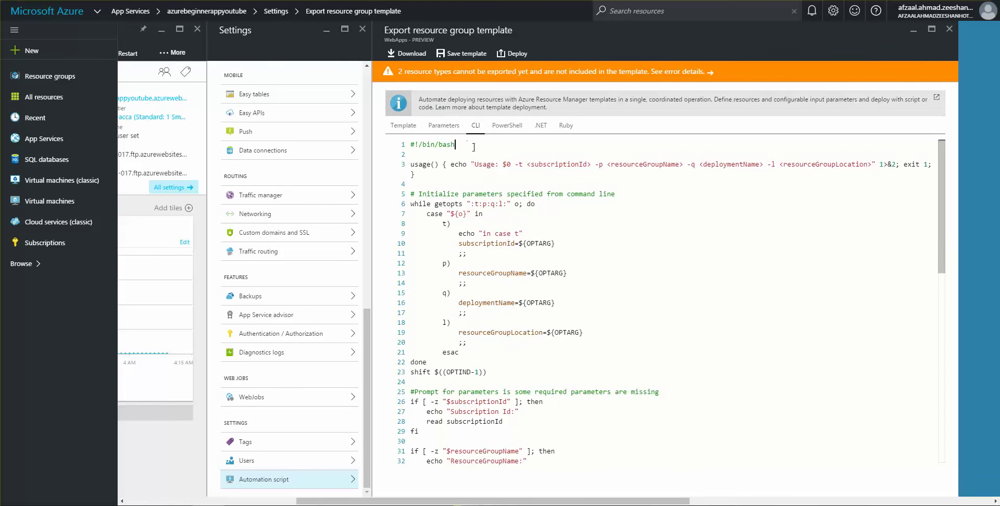
left_click(500, 154)
left_click(508, 126)
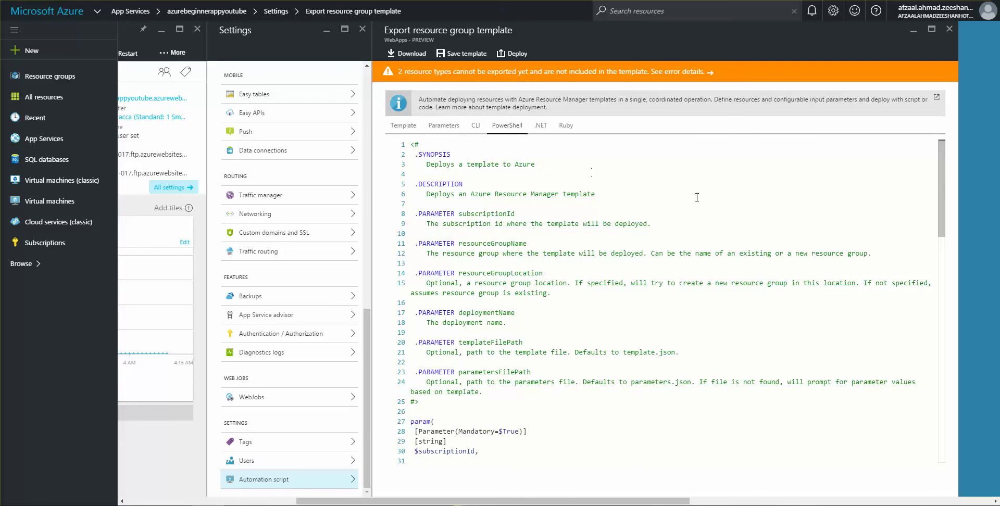
scroll(614, 176, "down", 10)
scroll(684, 219, "down", 6)
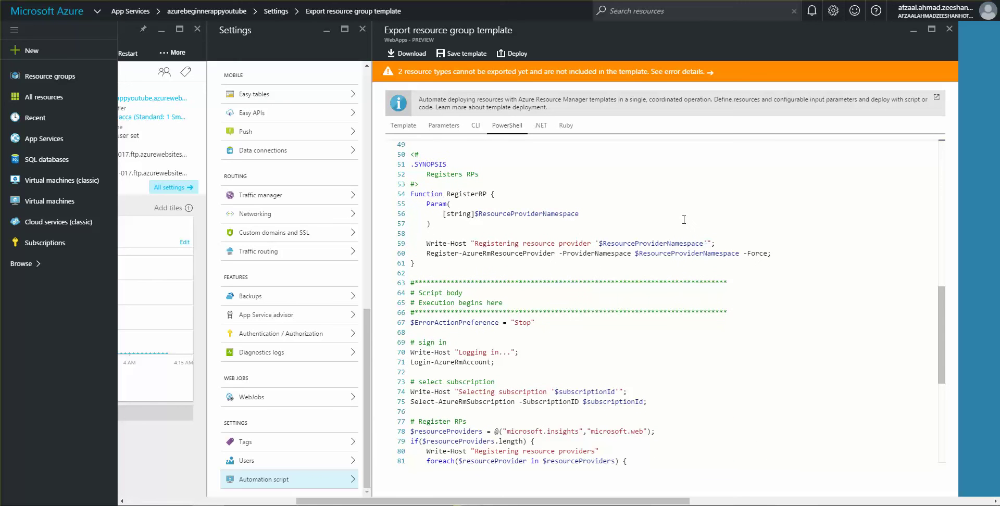
Review the .NET and Ruby versions of the deployment script, and return to the resource group template
left_click(540, 126)
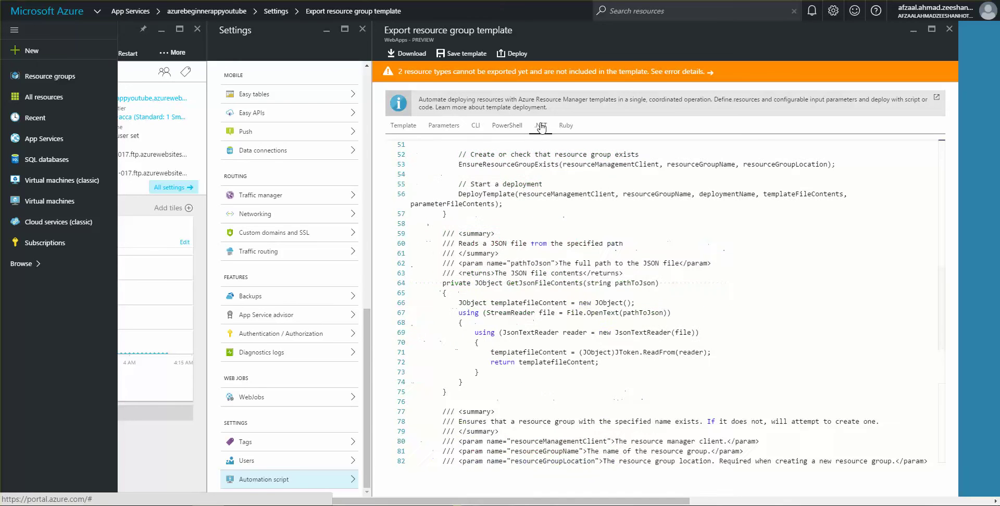
scroll(638, 244, "up", 10)
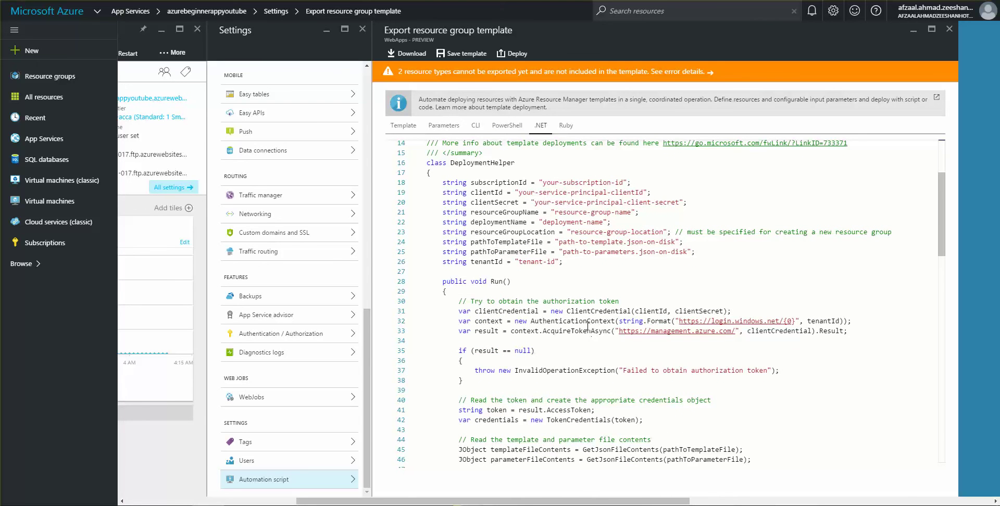
scroll(608, 285, "up", 4)
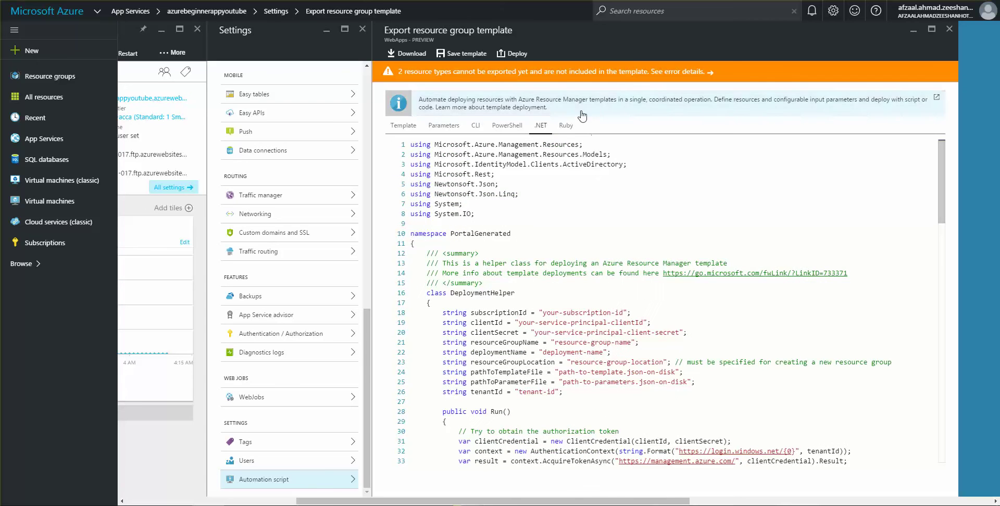
left_click(566, 125)
left_click(405, 127)
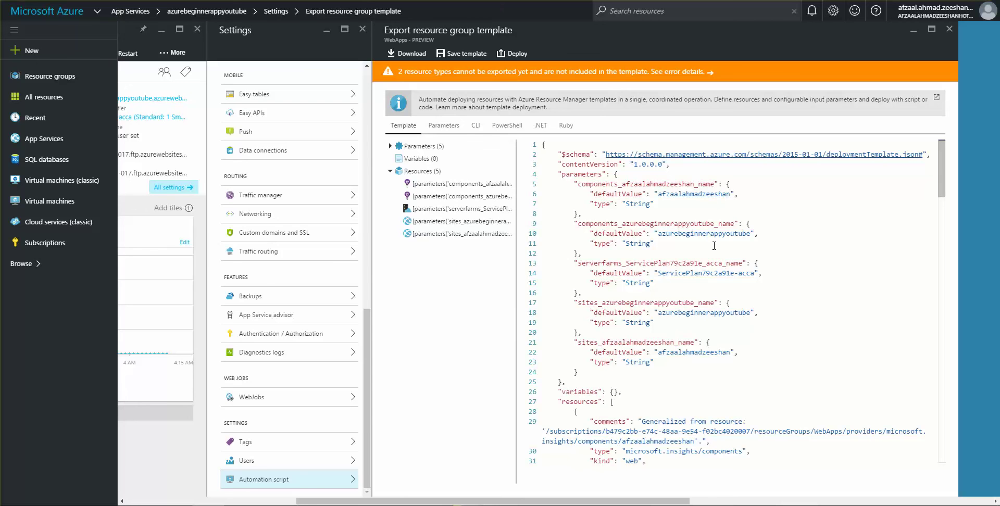
scroll(714, 245, "left", 5)
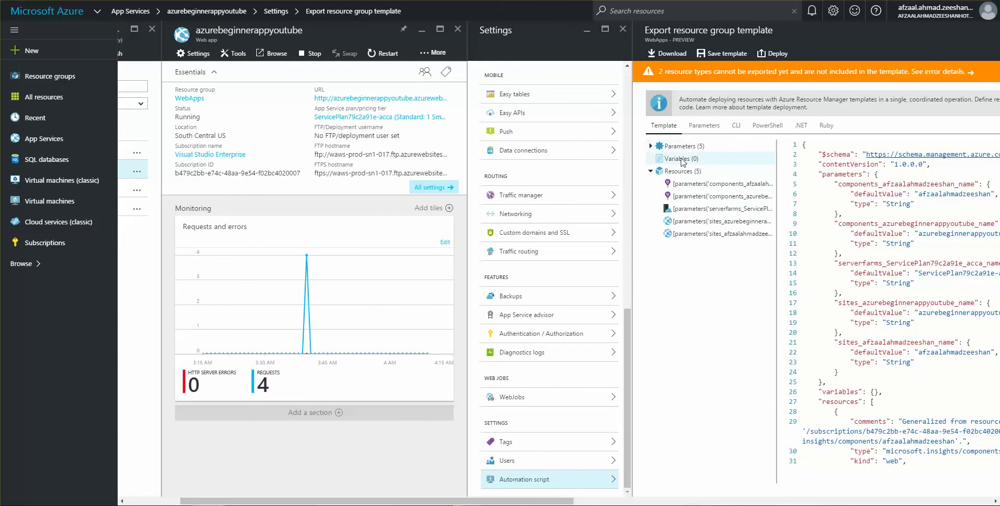
scroll(683, 162, "right", 4)
scroll(683, 162, "left", 3)
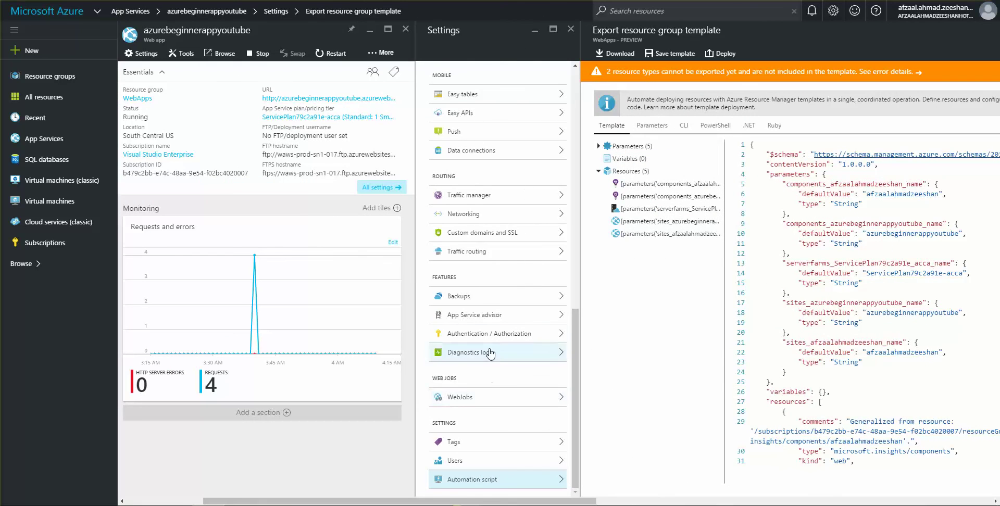
Open the web app's custom domains and SSL settings, and bring up the domain purchase options
scroll(486, 288, "up", 1)
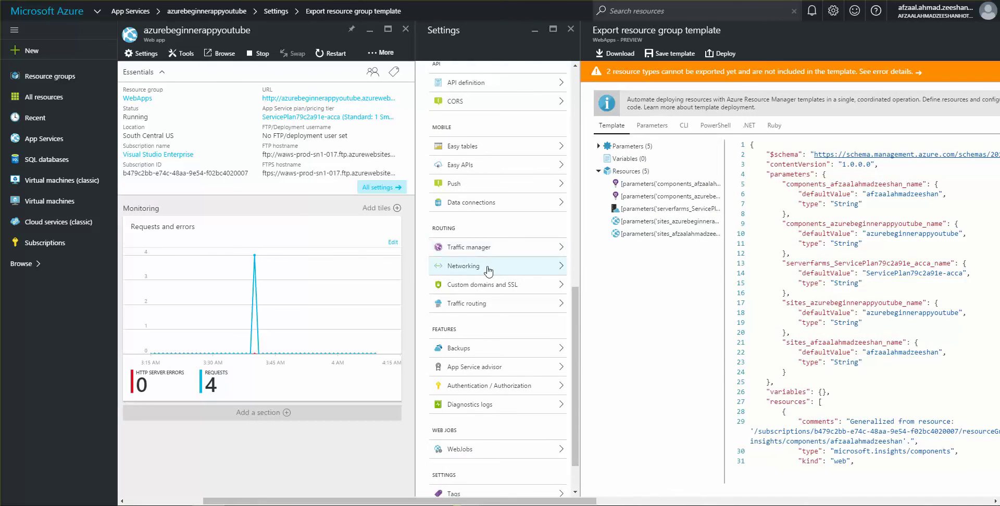
left_click(494, 287)
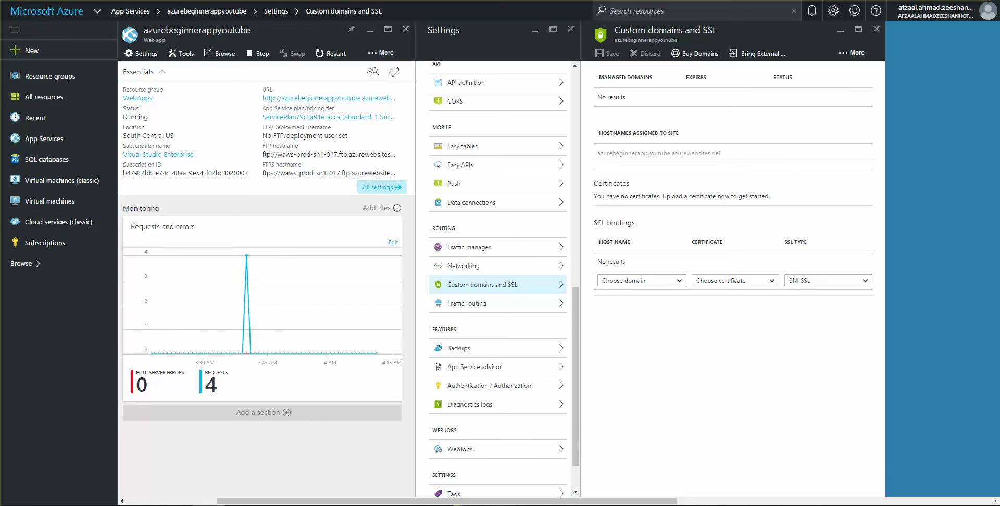
mouse_move(498, 505)
left_click(690, 63)
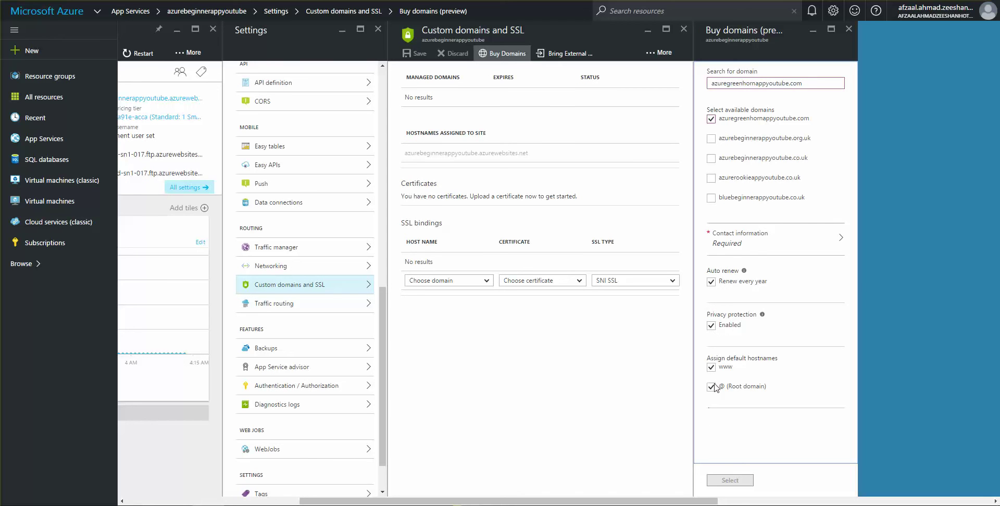
Review the contact information form required for buying a domain, and close the domain purchase without filling it in
left_click(756, 243)
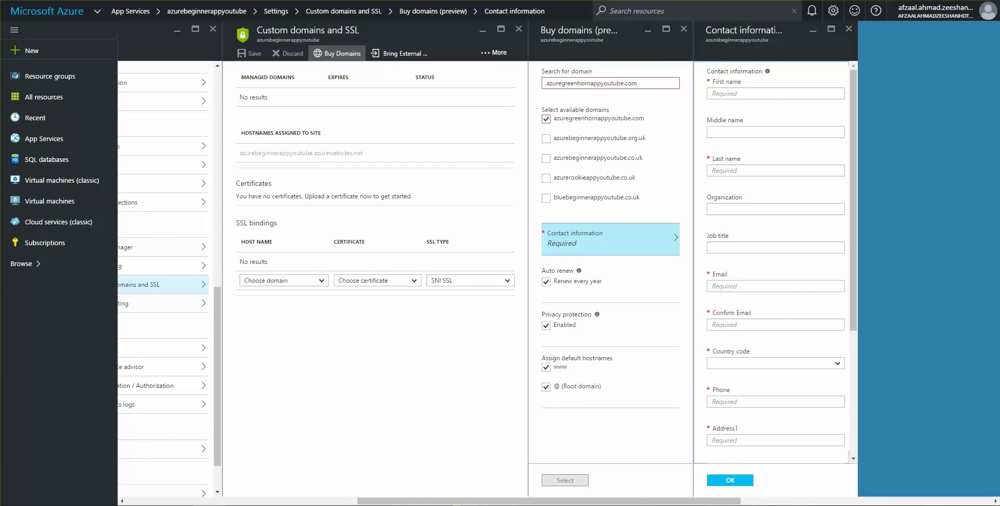
left_click(745, 247)
left_click(797, 94)
left_click(799, 134)
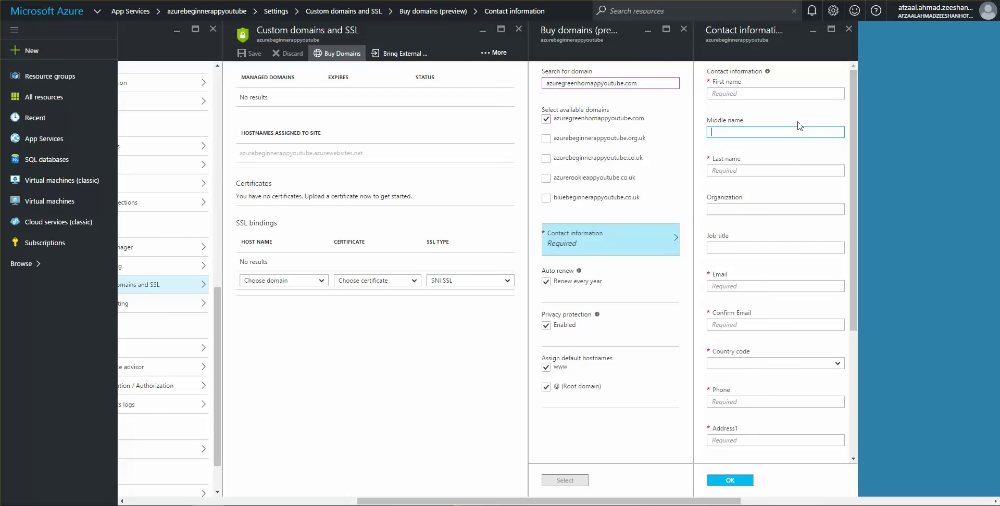
left_click(800, 115)
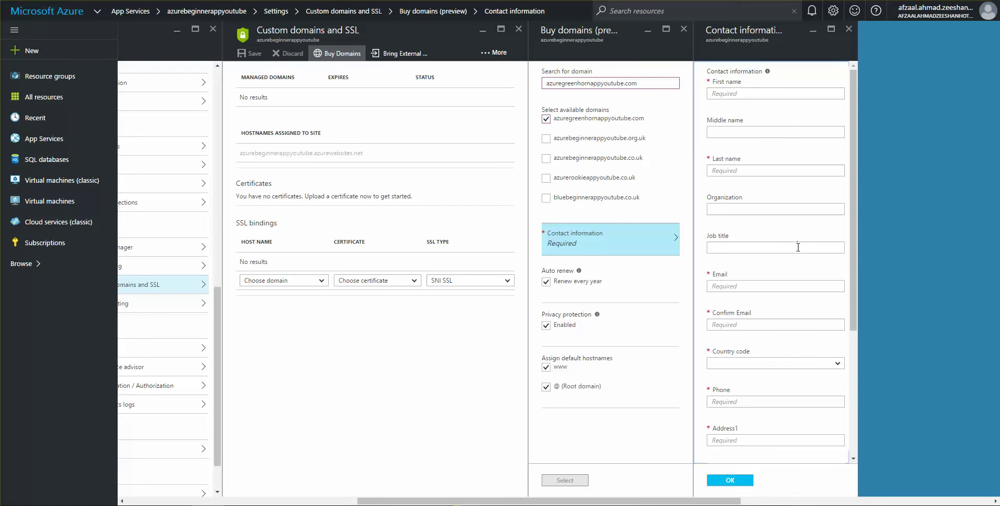
scroll(798, 247, "down", 4)
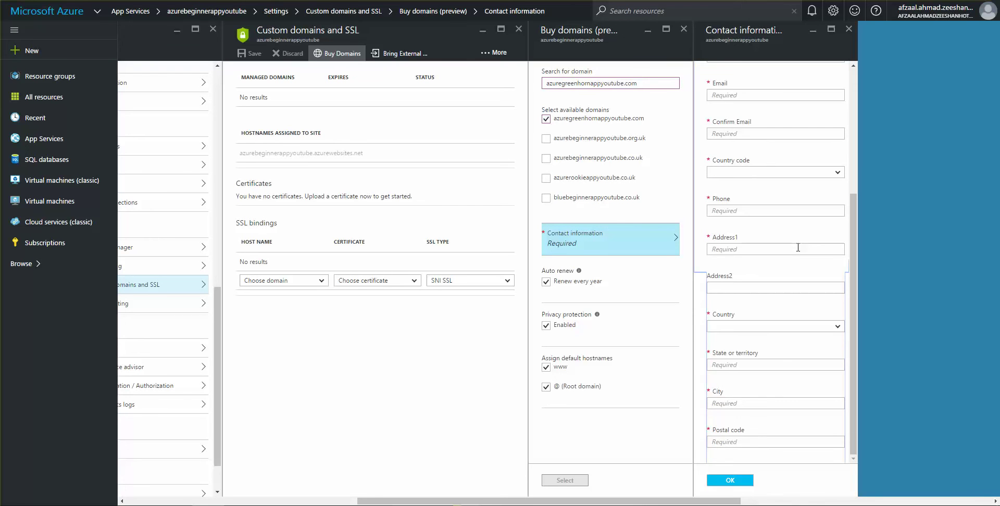
scroll(798, 247, "up", 4)
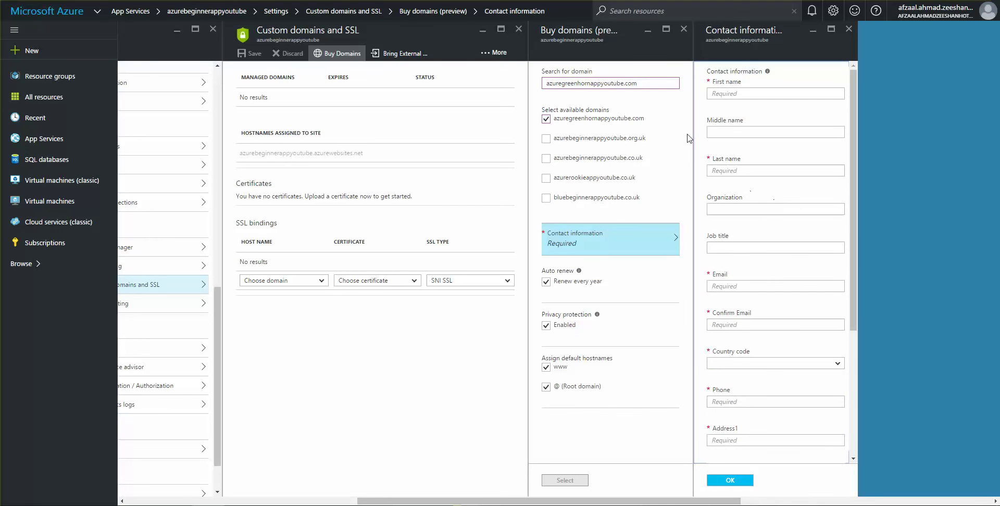
left_click(668, 103)
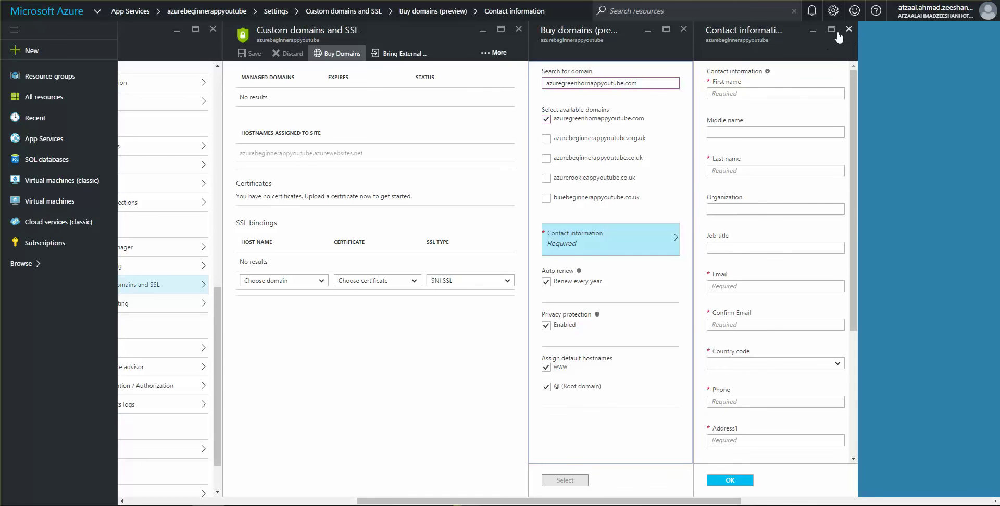
left_click(684, 30)
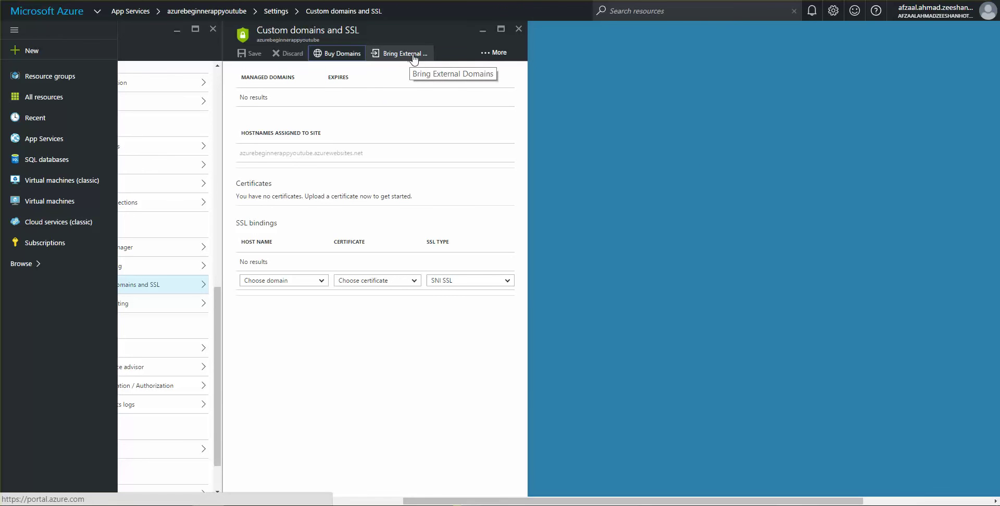
Open the external domains options, examine the domain name field and the IP address for A records, and close them unchanged
left_click(415, 61)
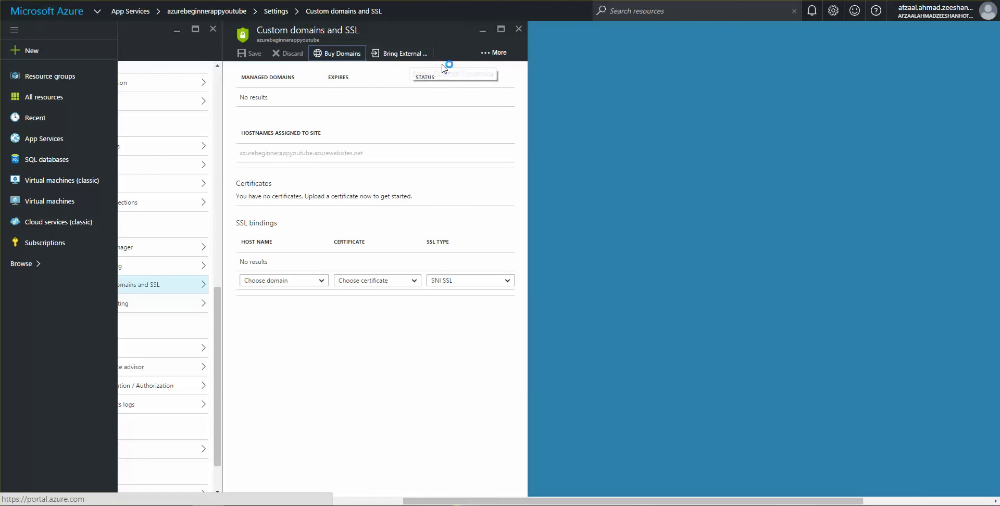
left_click(412, 57)
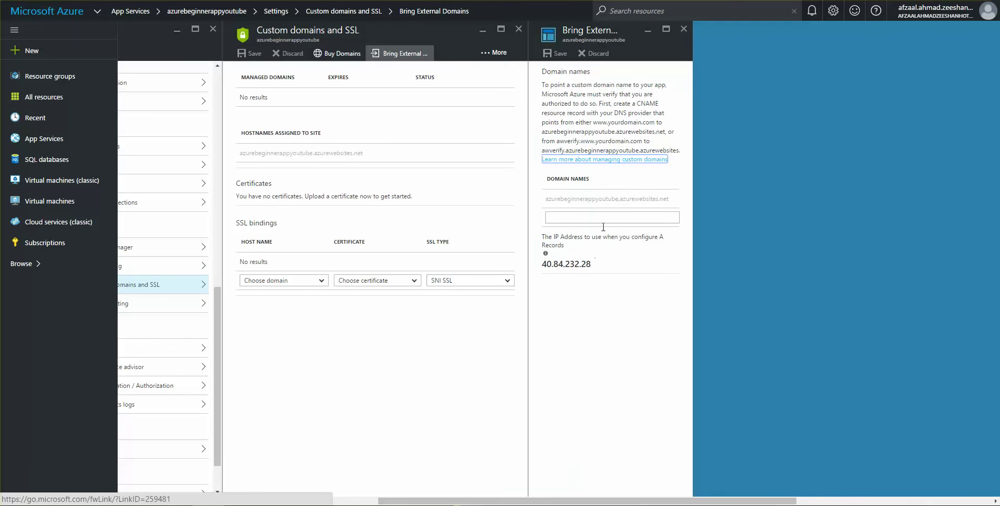
left_click(584, 219)
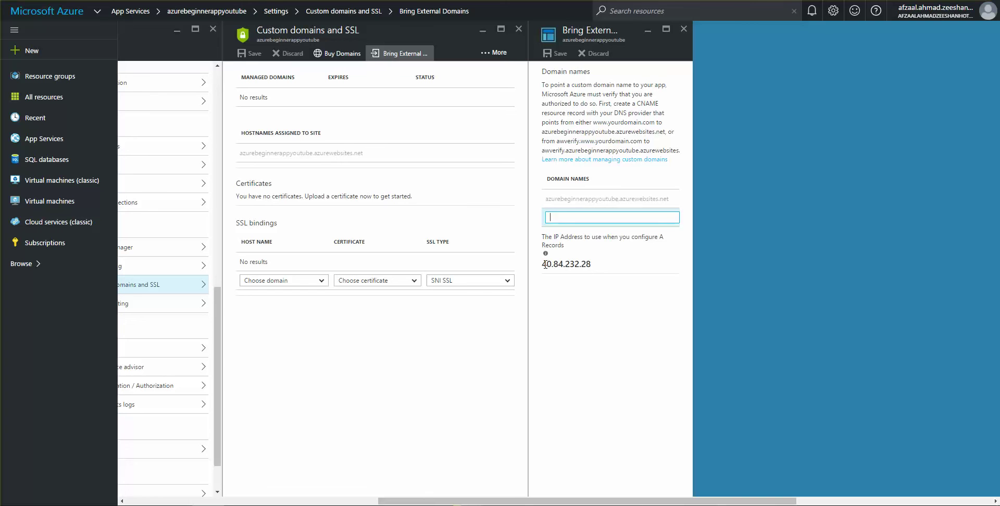
left_click_drag(544, 265, 592, 266)
left_click(608, 281)
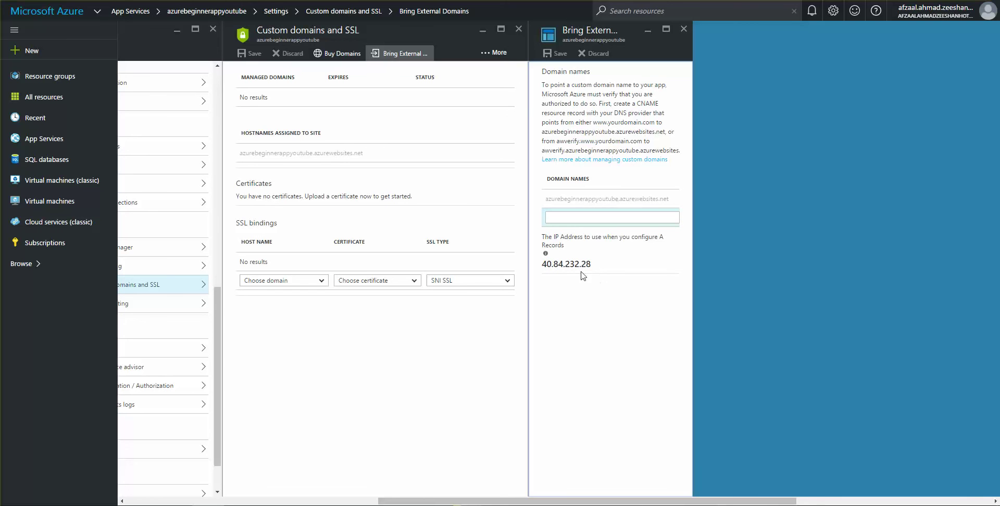
left_click(683, 29)
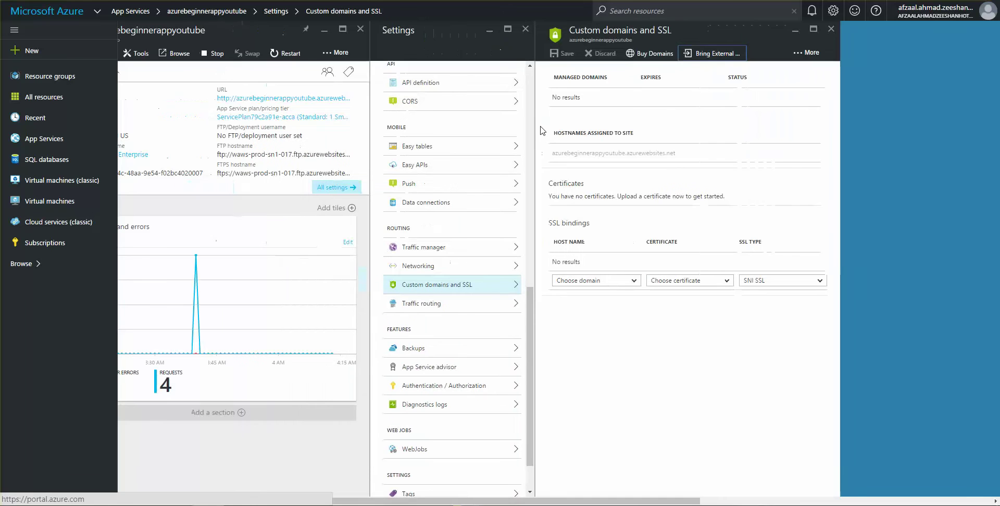
Close the custom domains and web app settings, and open the tools of azurebeginnerappyoutube
left_click(831, 28)
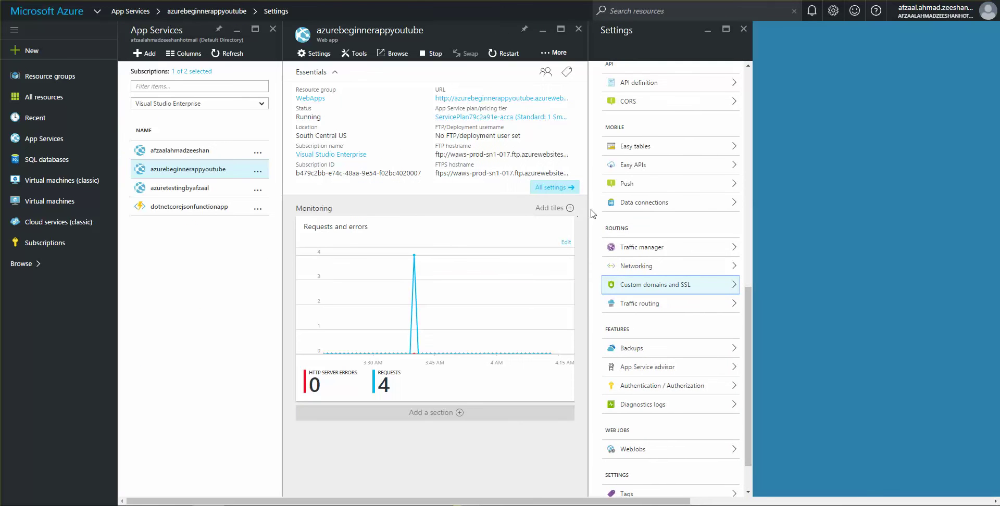
scroll(666, 143, "up", 10)
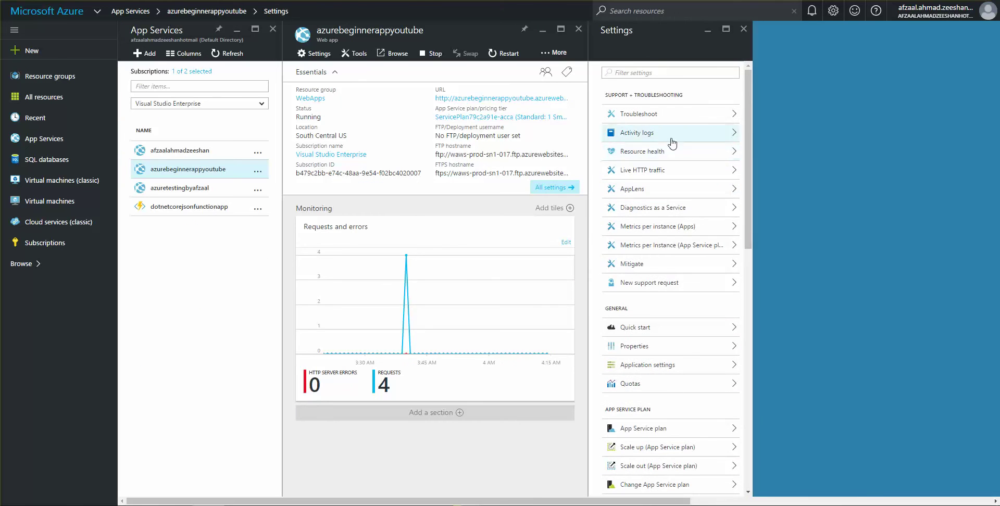
left_click(743, 30)
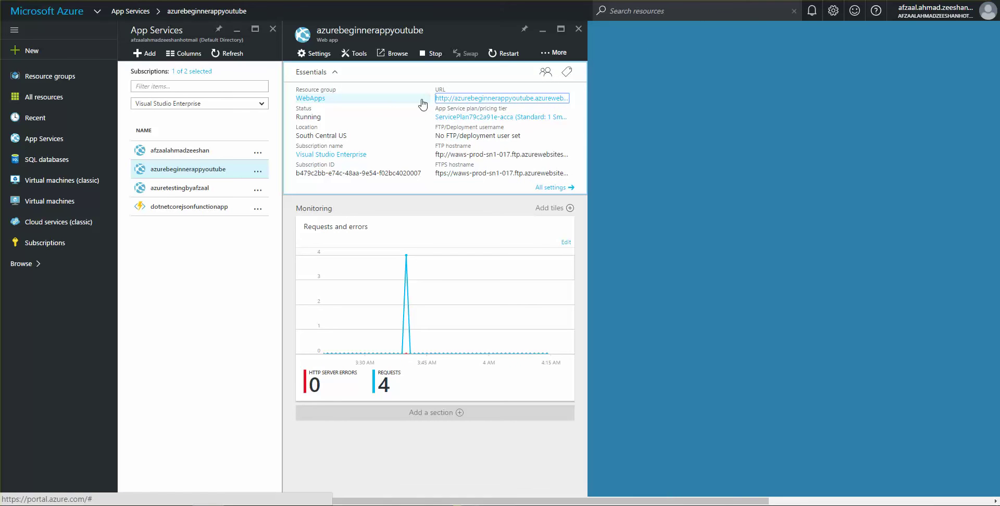
left_click(358, 61)
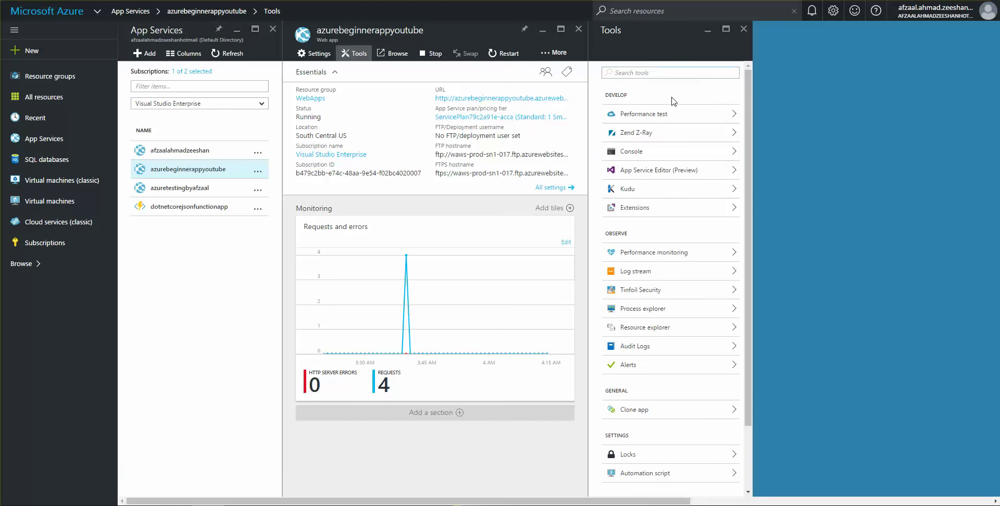
left_click(515, 86)
Look through the web app's development tools: Performance test, Zend Z-Ray, Console and Kudu
left_click(680, 115)
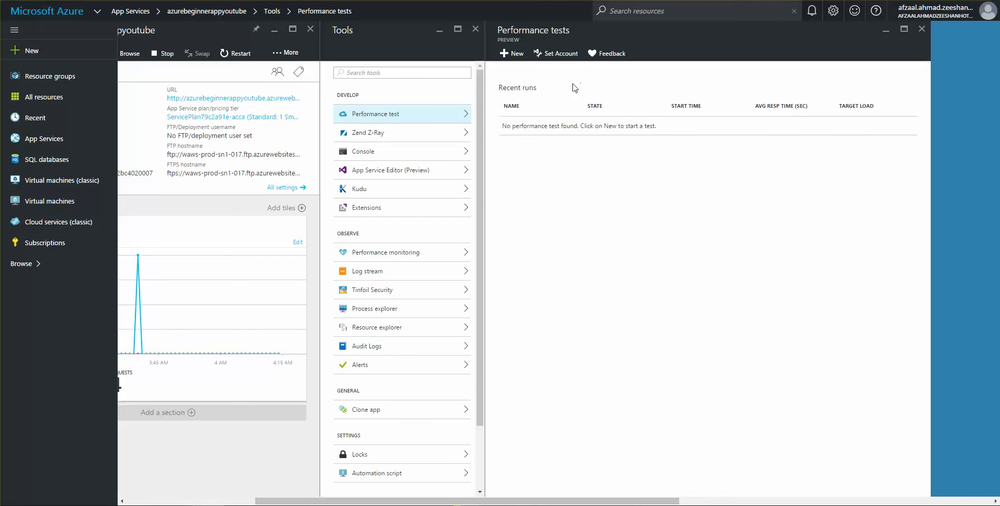
left_click(416, 137)
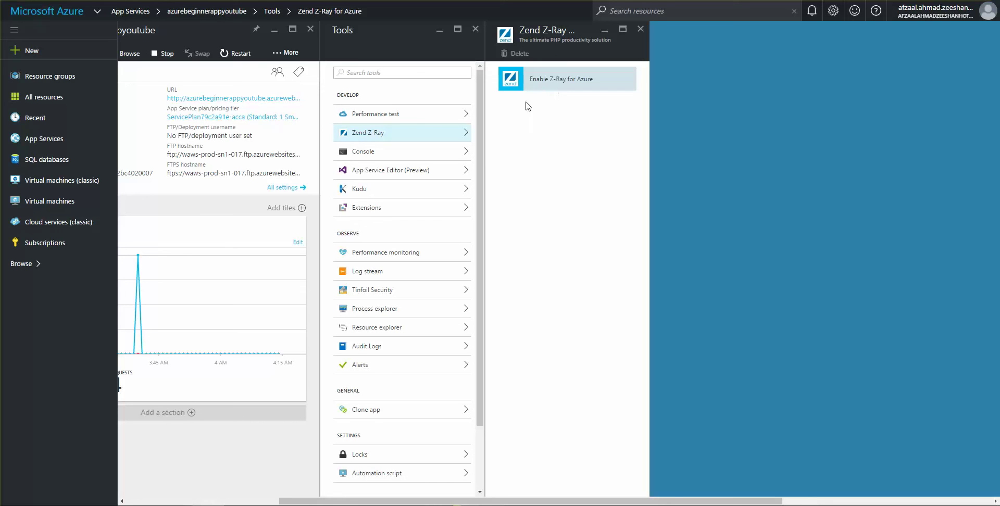
left_click(408, 153)
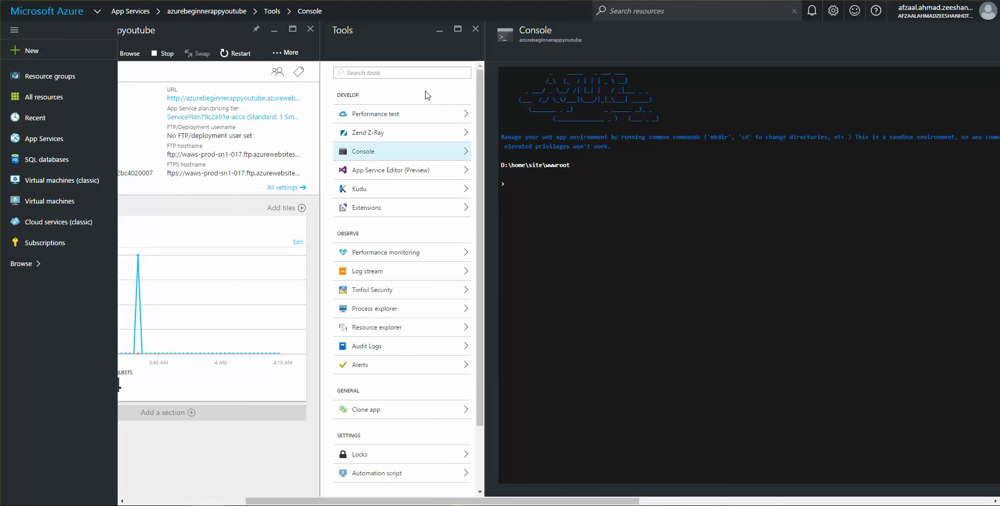
scroll(427, 96, "right", 3)
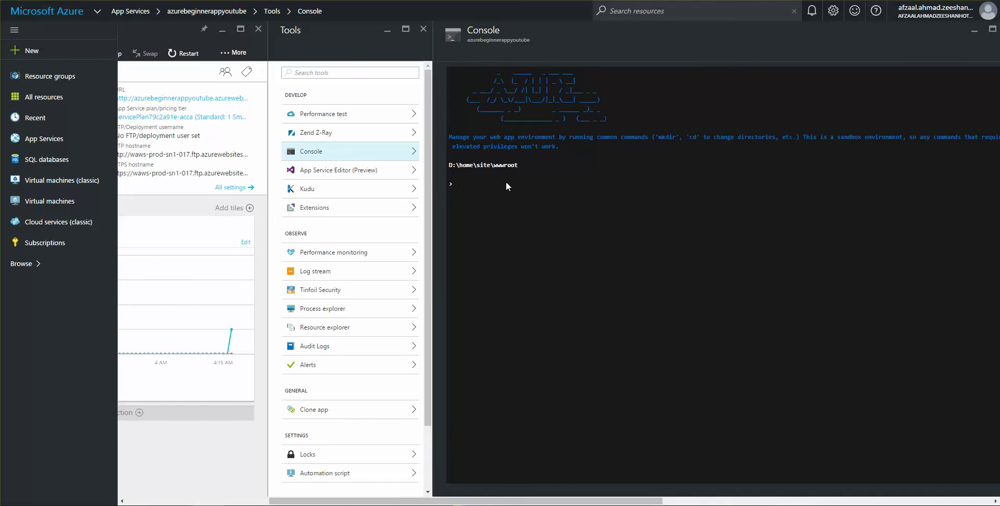
left_click(359, 190)
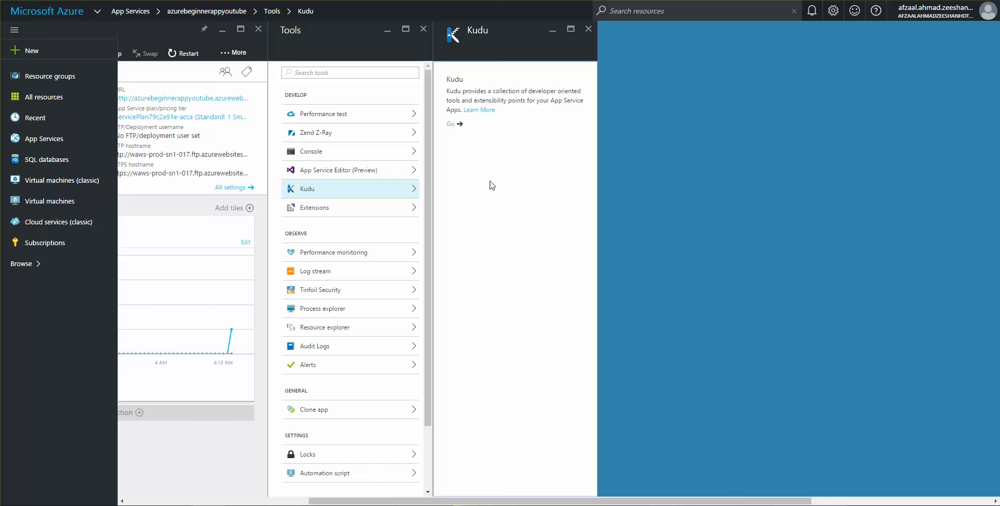
Launch the Kudu site of azurebeginnerappyoutube and open the web app's installed extensions in the portal
left_click(451, 125)
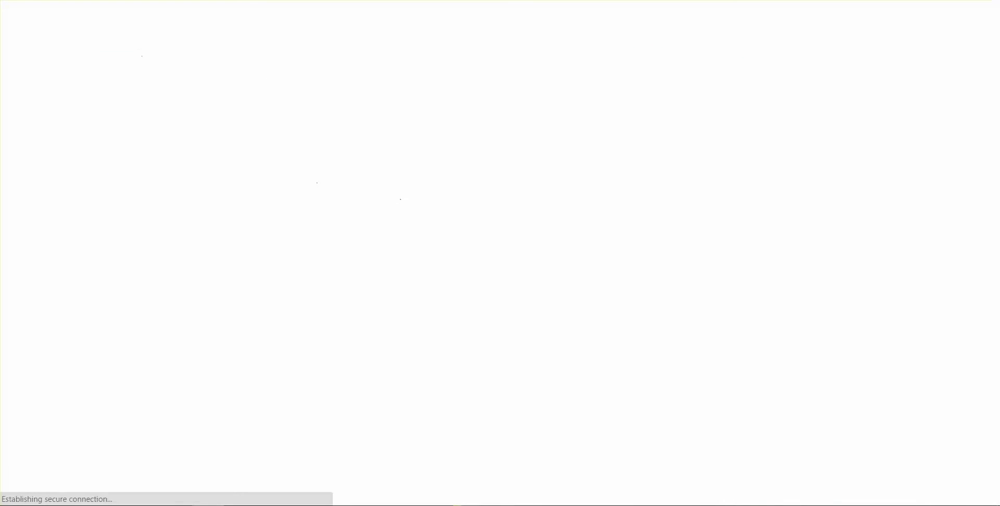
key("ctrl+shift+Tab")
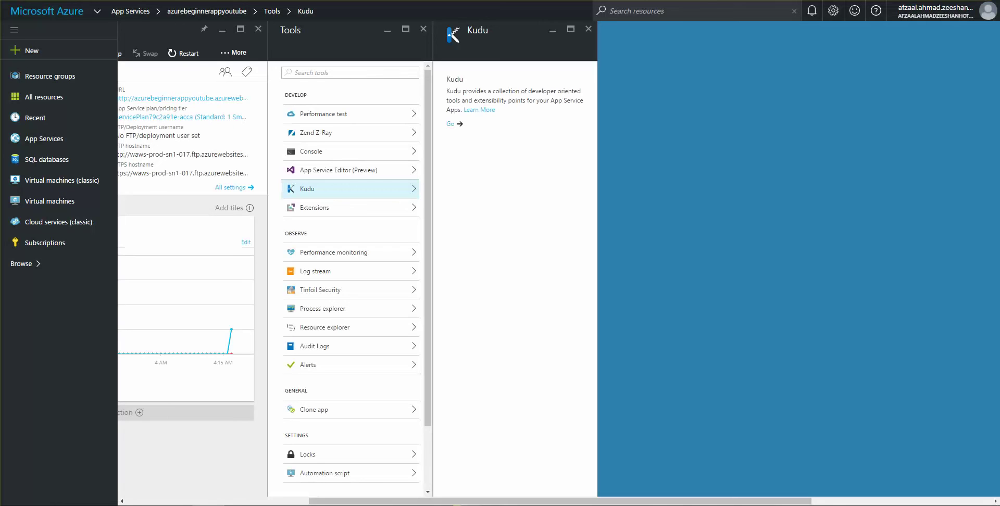
left_click(368, 213)
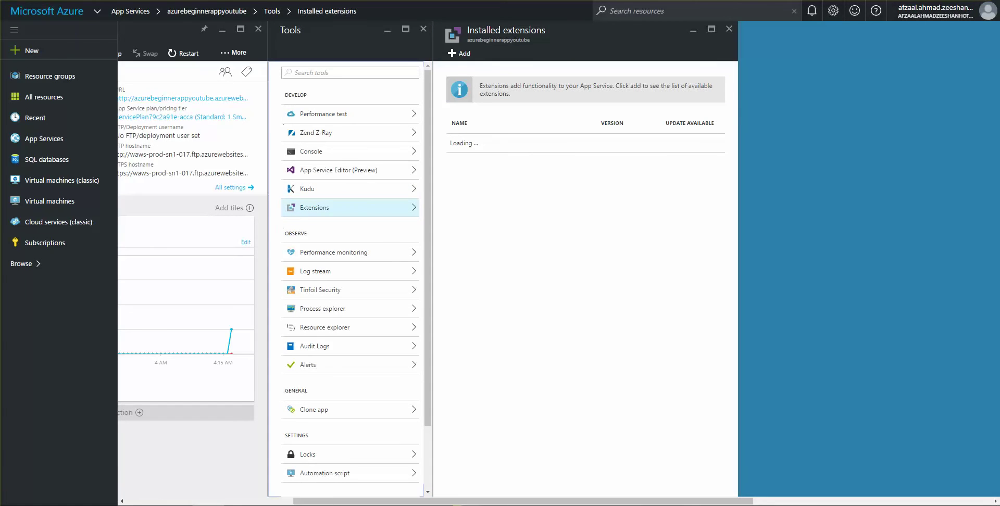
Return to the Kudu site and check which debug consoles it offers
key("ctrl+Tab")
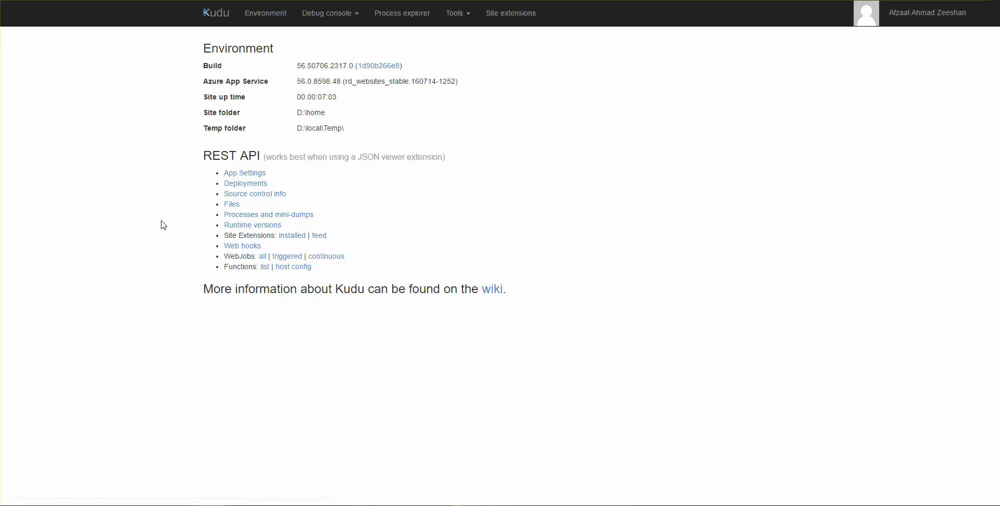
left_click(326, 21)
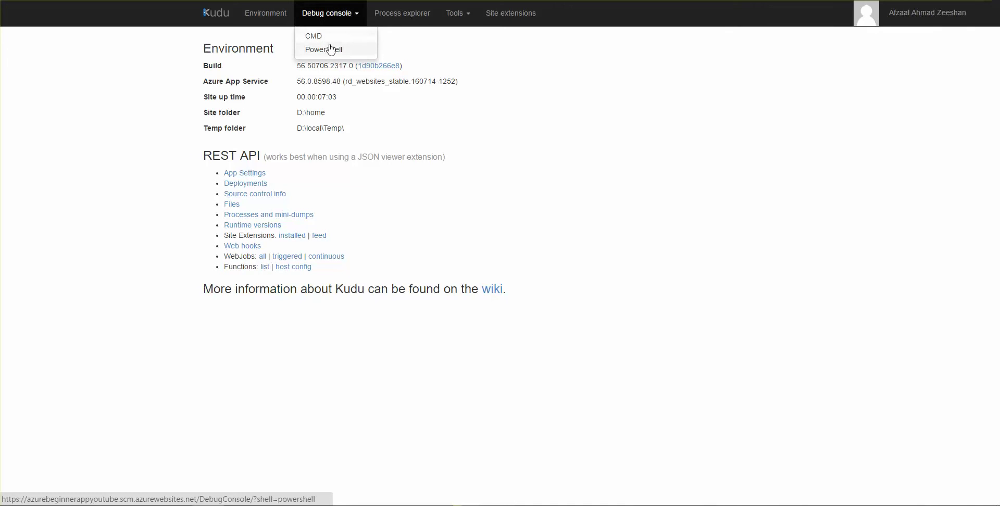
left_click(433, 57)
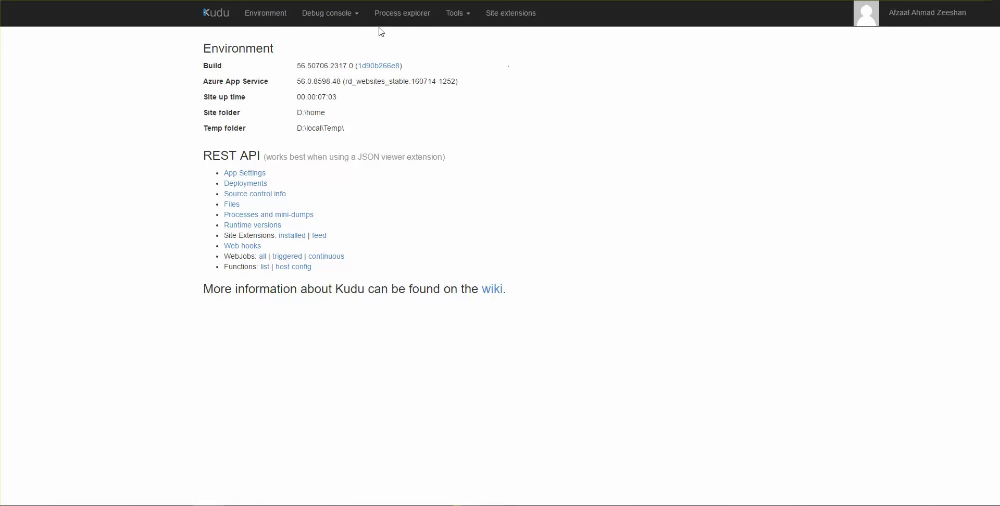
Review Kudu's Environment page, covering the system info, app settings, connection strings, environment variables and disk usage
left_click(259, 16)
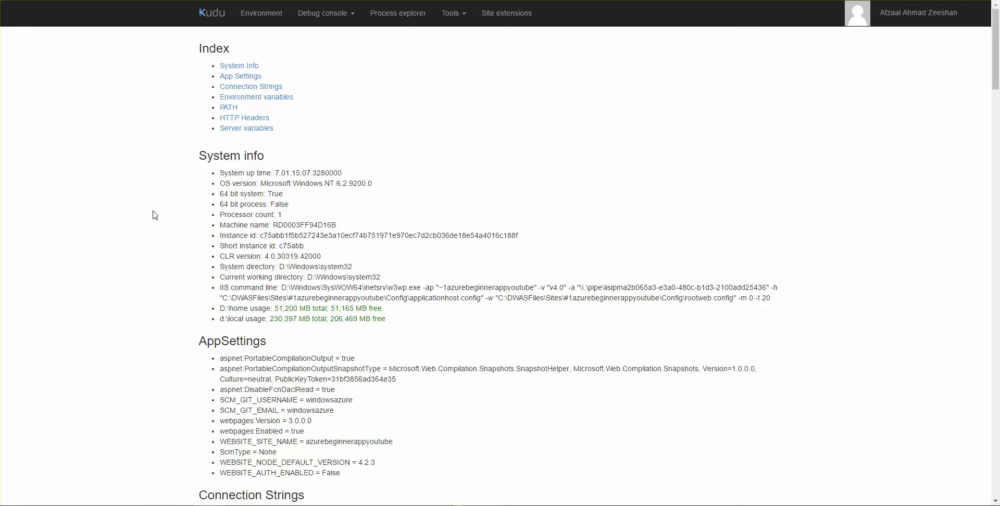
scroll(155, 215, "down", 5)
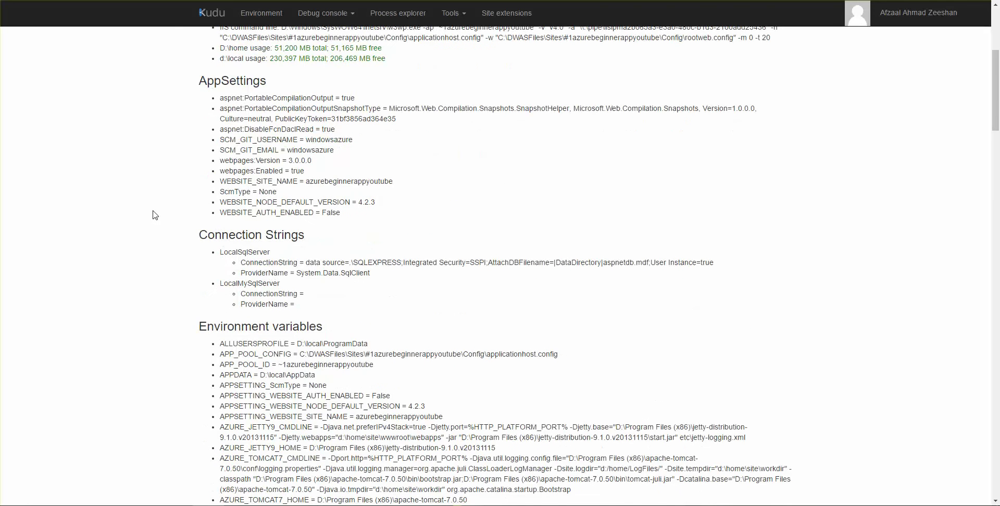
scroll(155, 214, "down", 9)
scroll(155, 215, "up", 7)
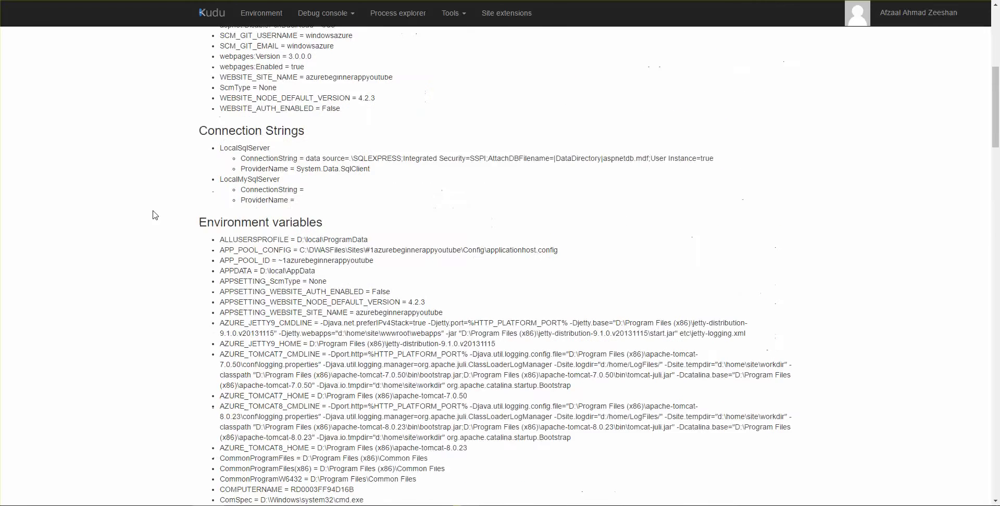
scroll(155, 215, "up", 7)
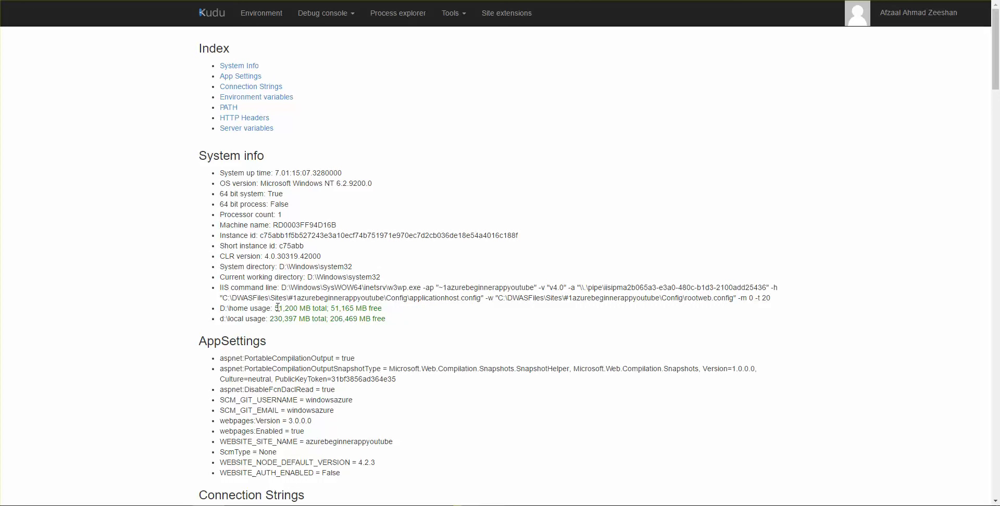
left_click_drag(279, 309, 290, 308)
left_click(433, 321)
Look over Kudu's additional tools and browse the gallery of available site extensions
left_click(459, 20)
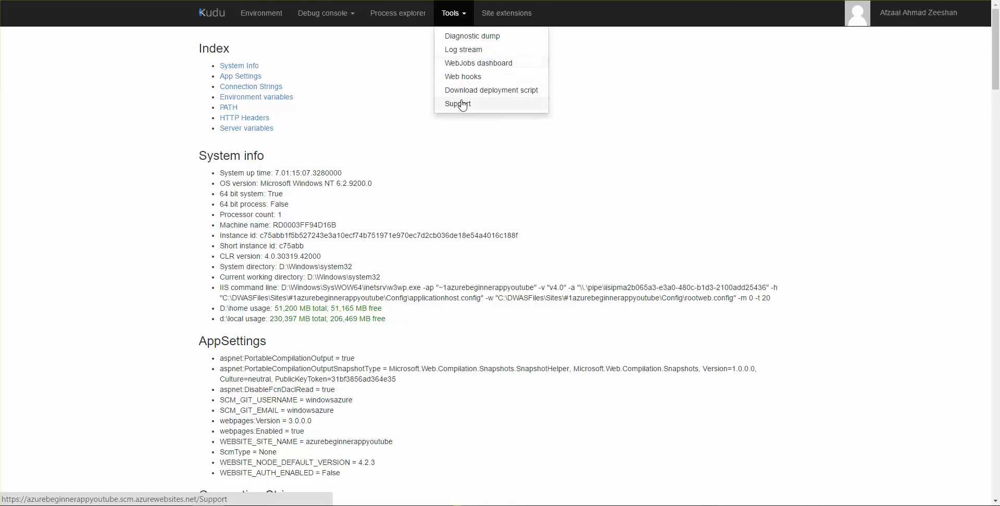
left_click(376, 109)
left_click(498, 19)
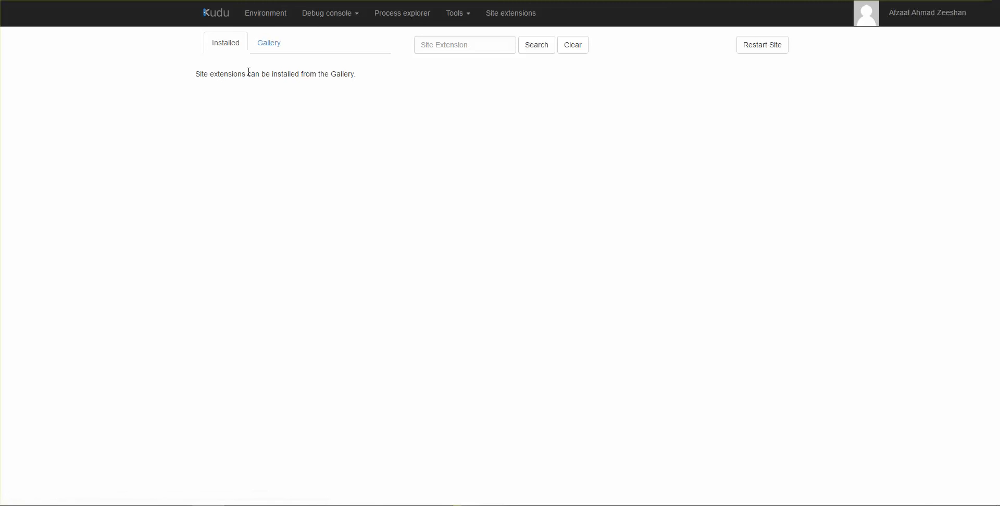
left_click(266, 47)
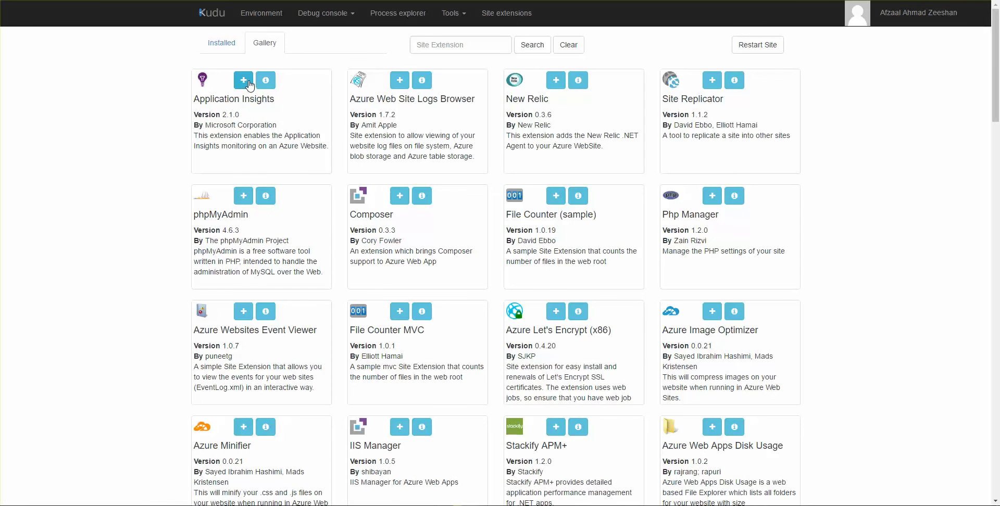
scroll(496, 259, "down", 6)
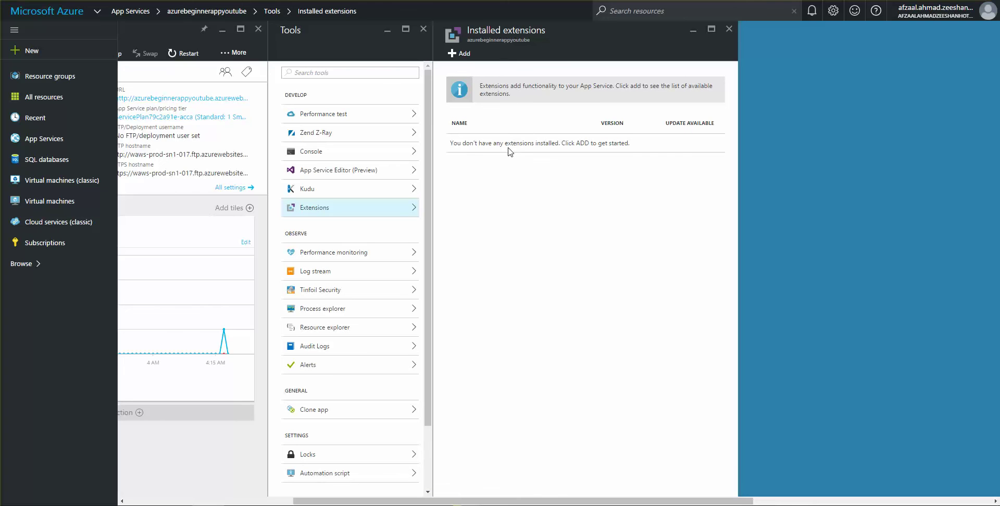
Back in the Azure portal, open the form for adding an extension and close it without choosing one
left_click(463, 54)
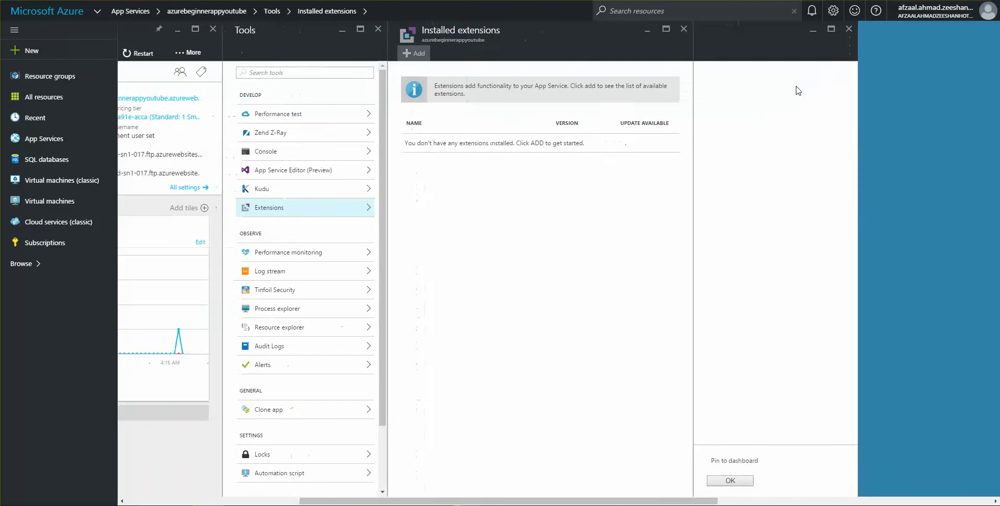
left_click(784, 95)
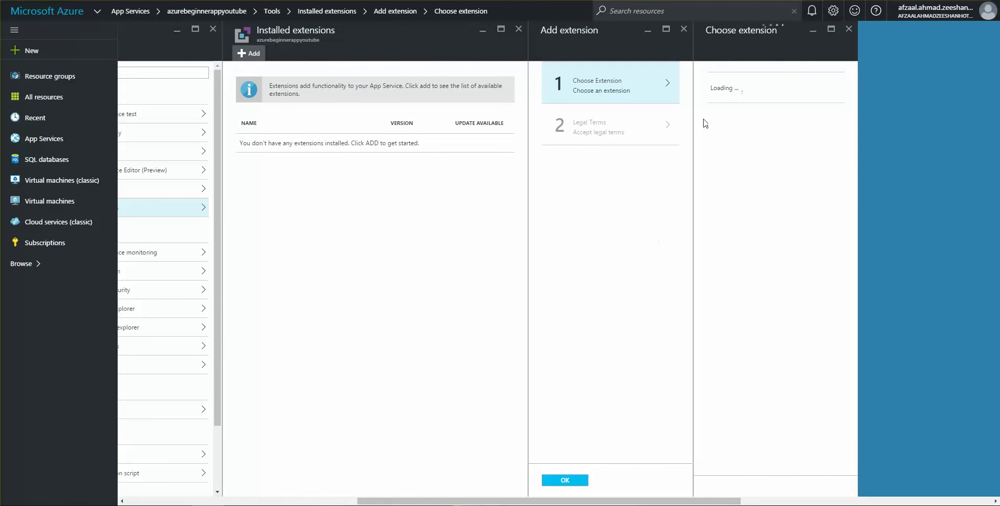
left_click(684, 30)
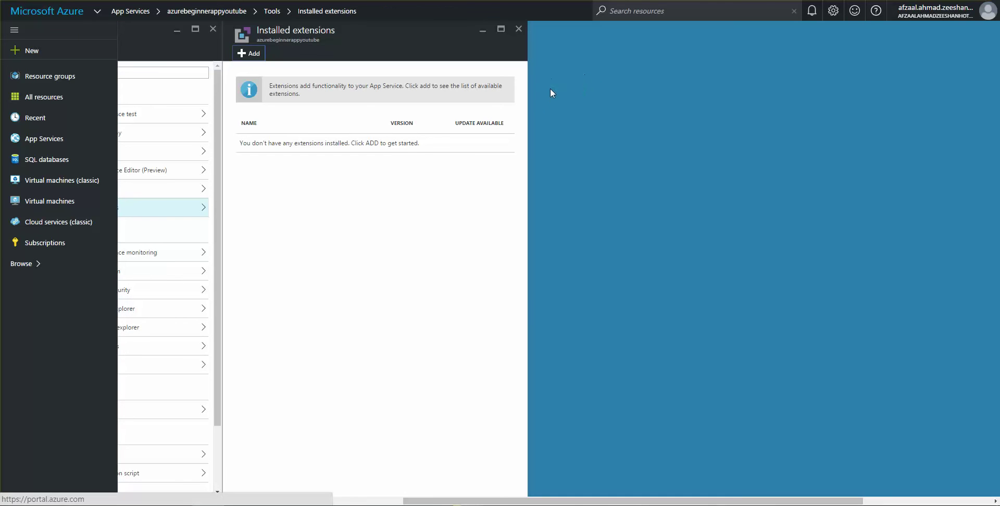
Open the Android quick start for mobile apps and check the backend languages offered for the table API
scroll(458, 263, "down", 3)
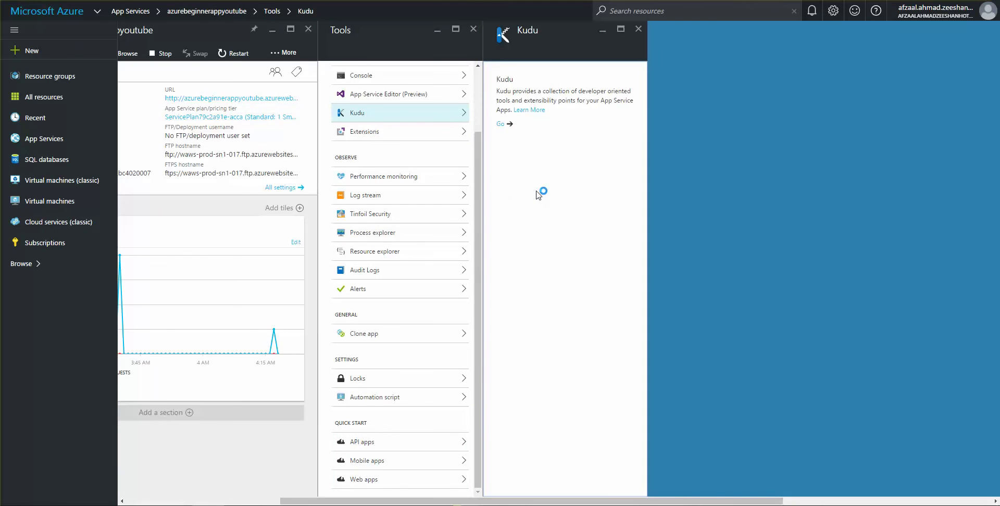
left_click(394, 463)
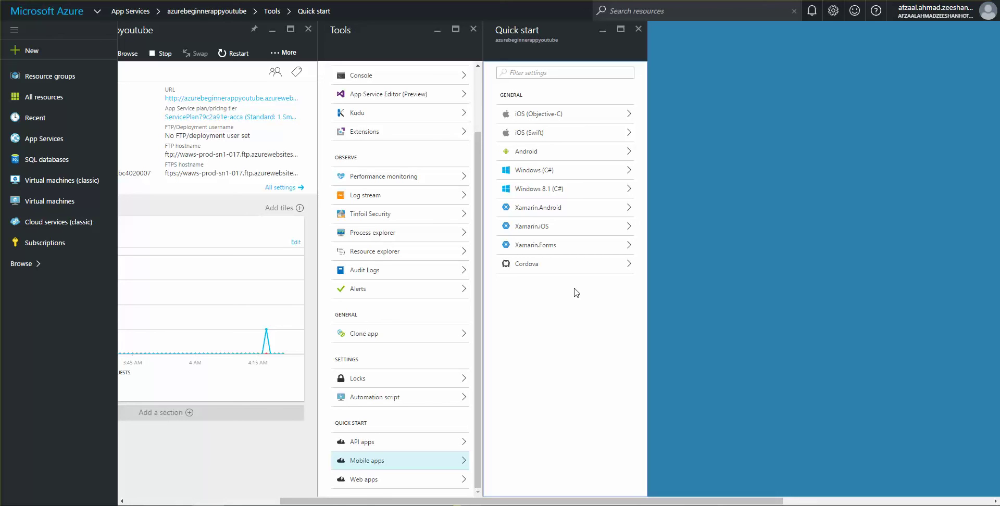
left_click(573, 153)
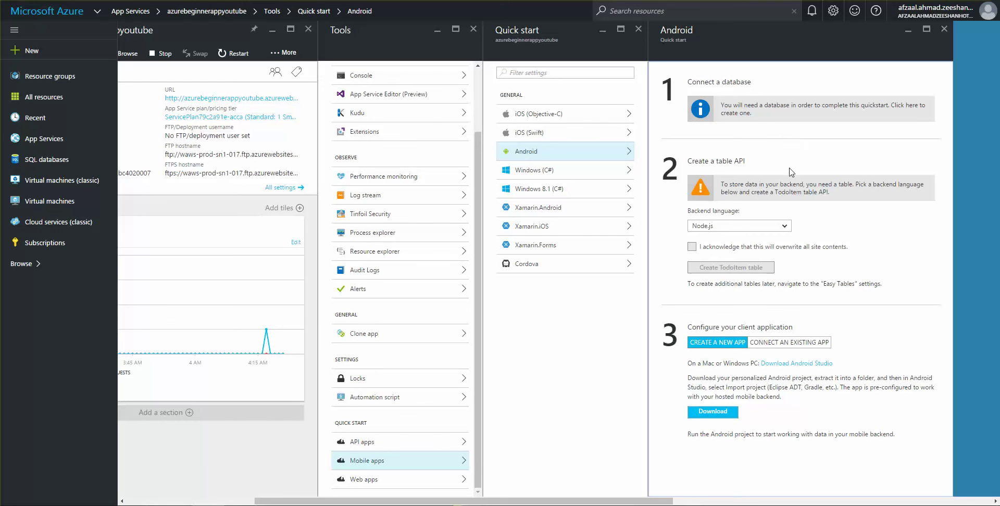
left_click(773, 231)
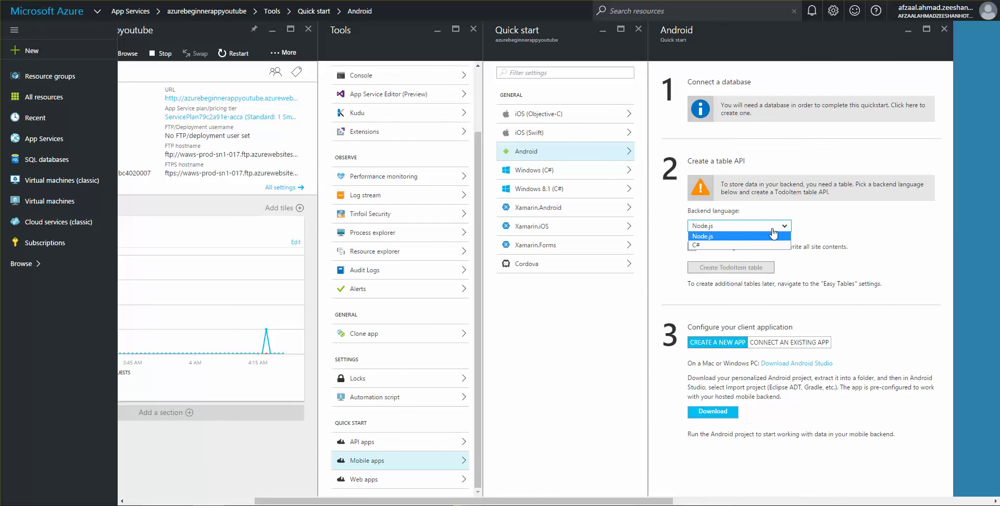
left_click(801, 226)
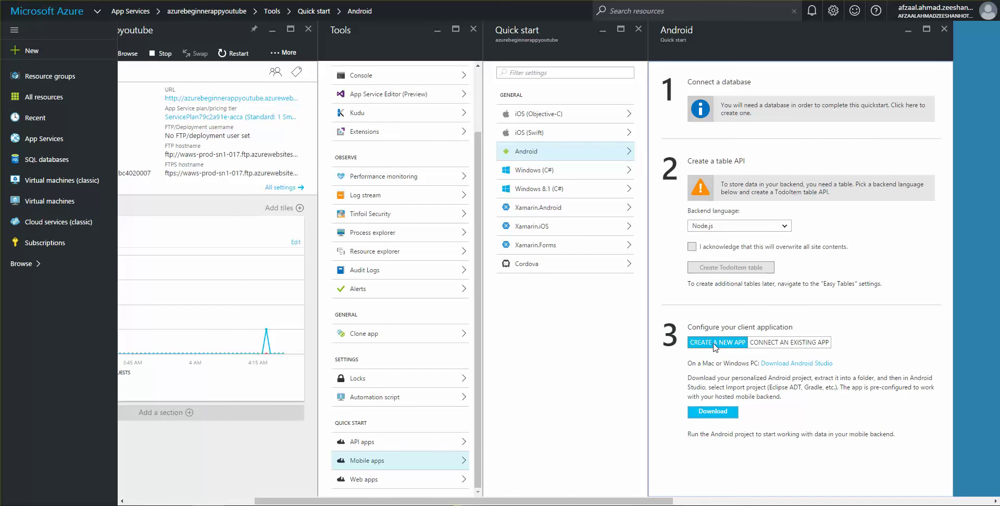
Compare the Android client configuration options for creating a new app and connecting an existing app
left_click(710, 413)
left_click(777, 345)
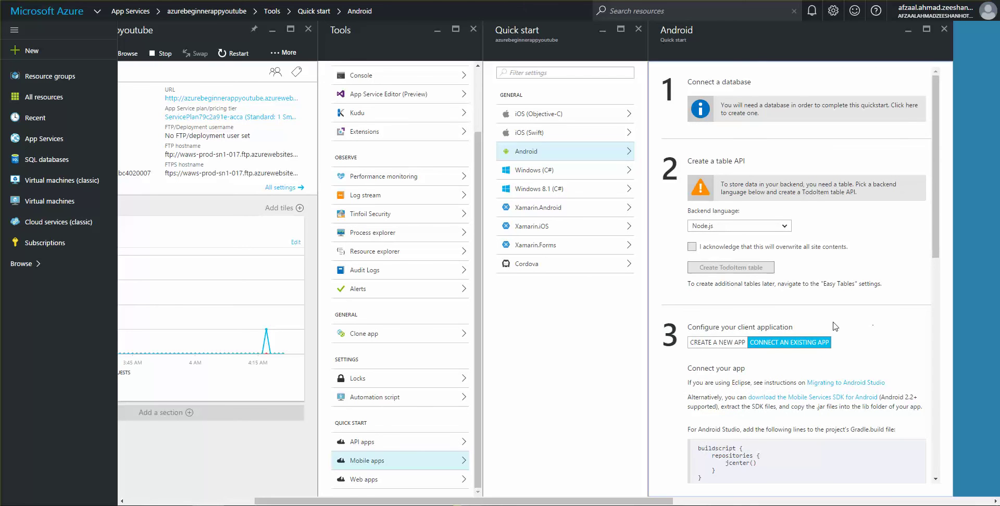
left_click(727, 342)
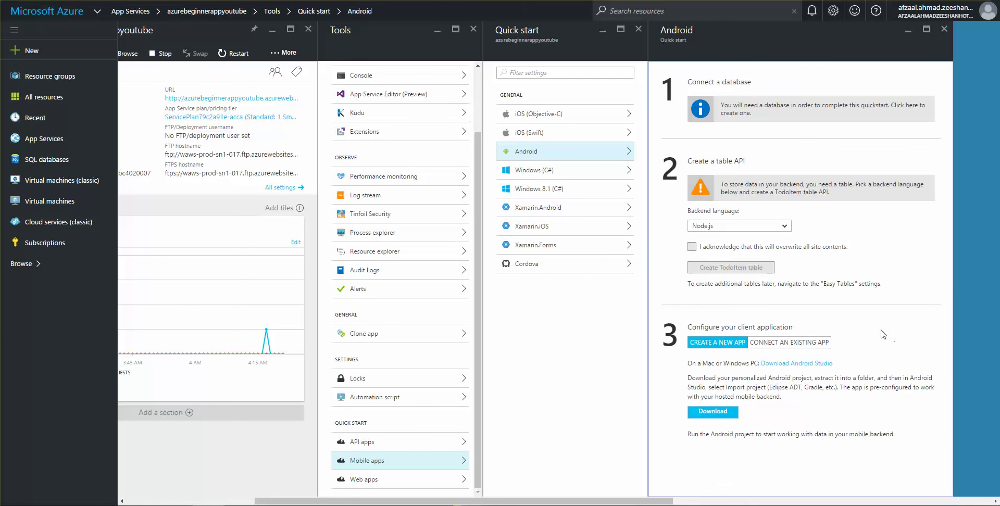
Read the instructions for connecting an existing Android app, from the Gradle build lines to the TodoItem sample code
left_click(823, 343)
scroll(868, 338, "down", 3)
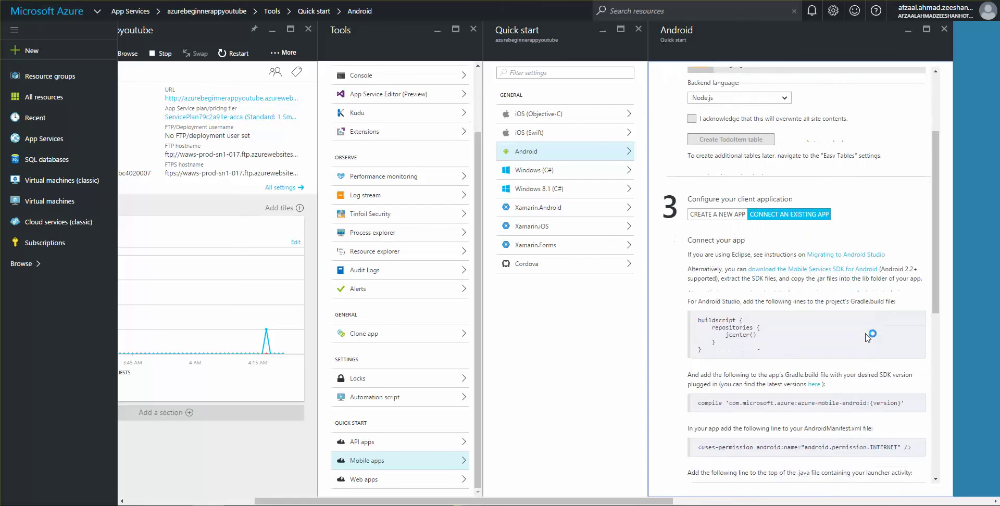
scroll(867, 337, "down", 1)
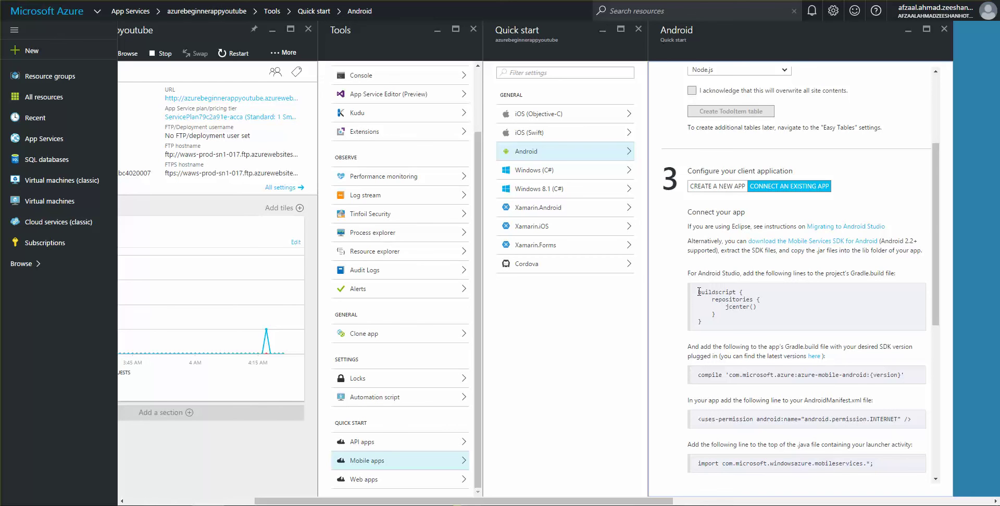
scroll(813, 292, "down", 2)
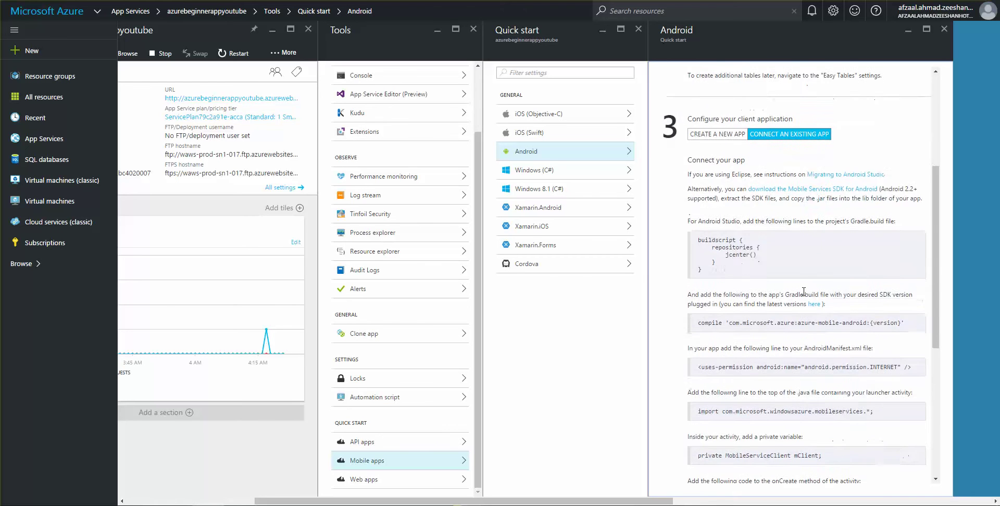
scroll(766, 286, "down", 1)
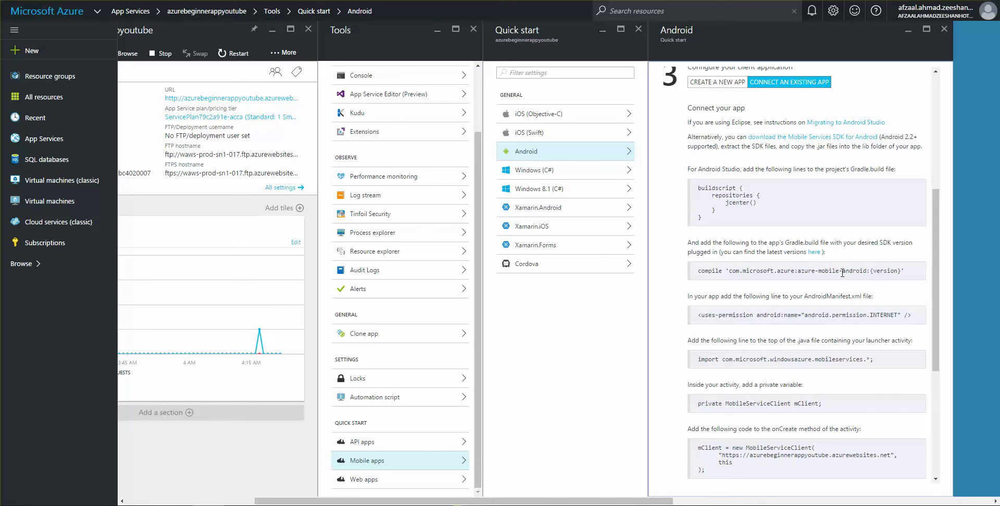
scroll(740, 287, "down", 1)
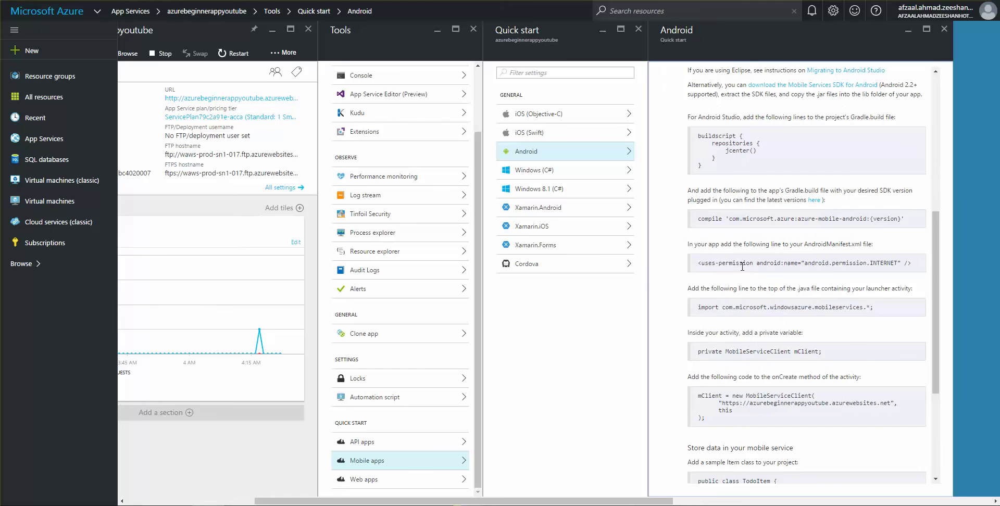
scroll(750, 308, "down", 3)
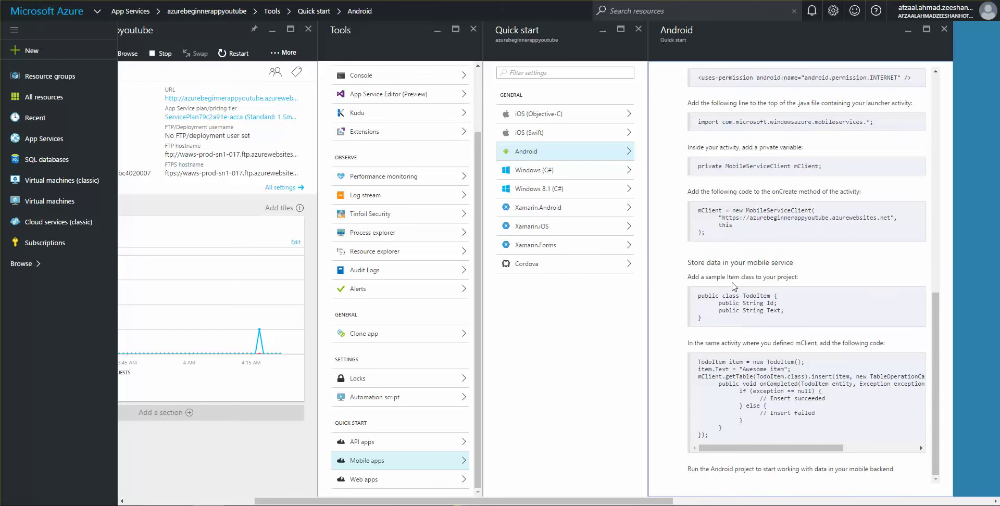
Close the Android and mobile apps quick starts and the tools of azurebeginnerappyoutube
left_click(585, 335)
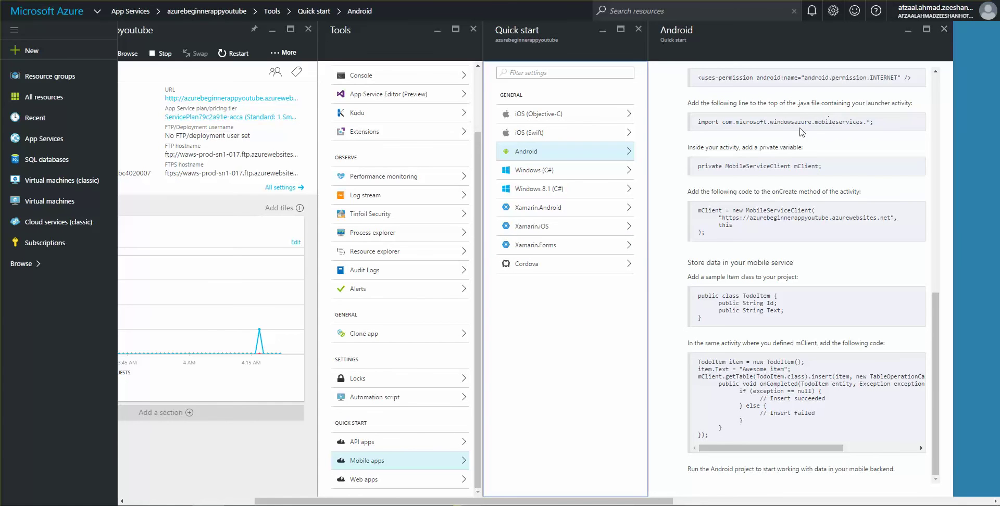
left_click(943, 29)
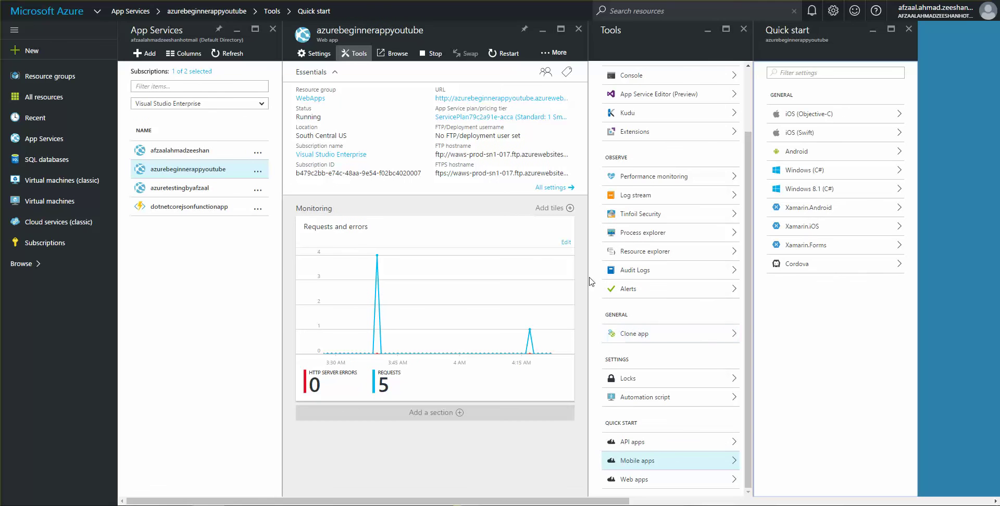
left_click(909, 29)
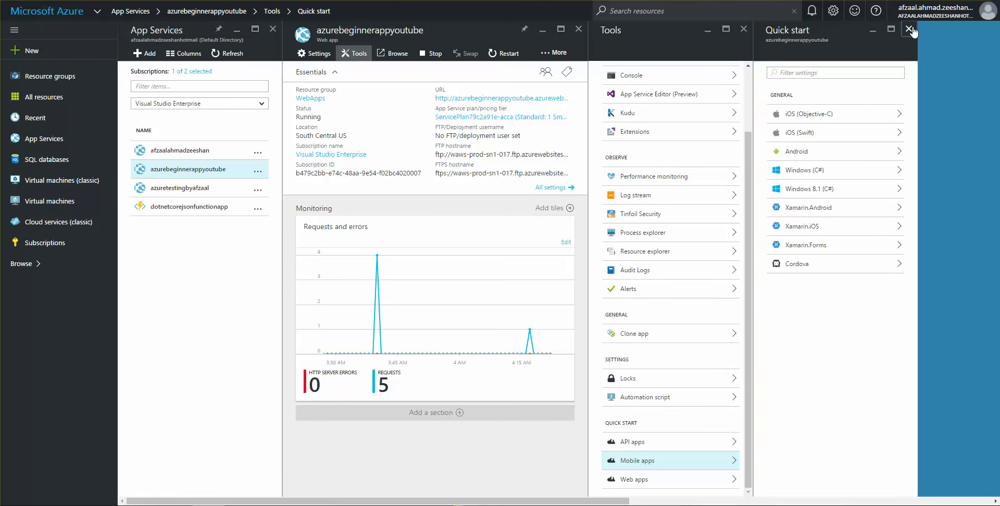
left_click(744, 28)
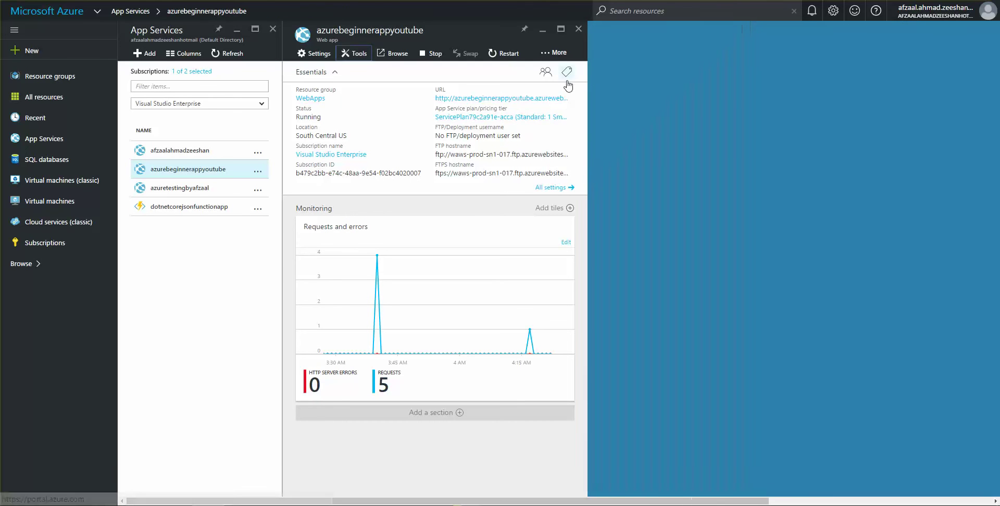
double_click(512, 80)
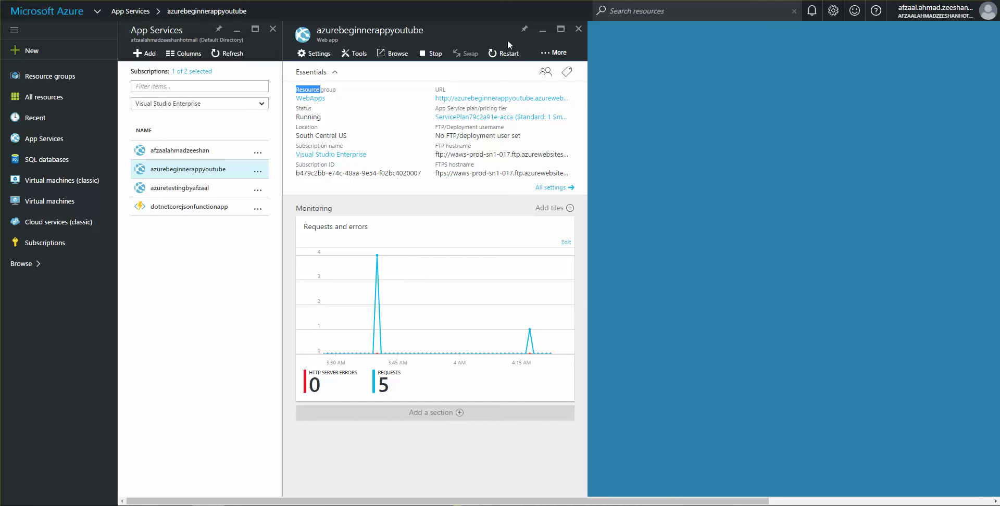
Review the additional commands of azurebeginnerappyoutube for deleting the app and getting or resetting its publish profile
left_click(553, 52)
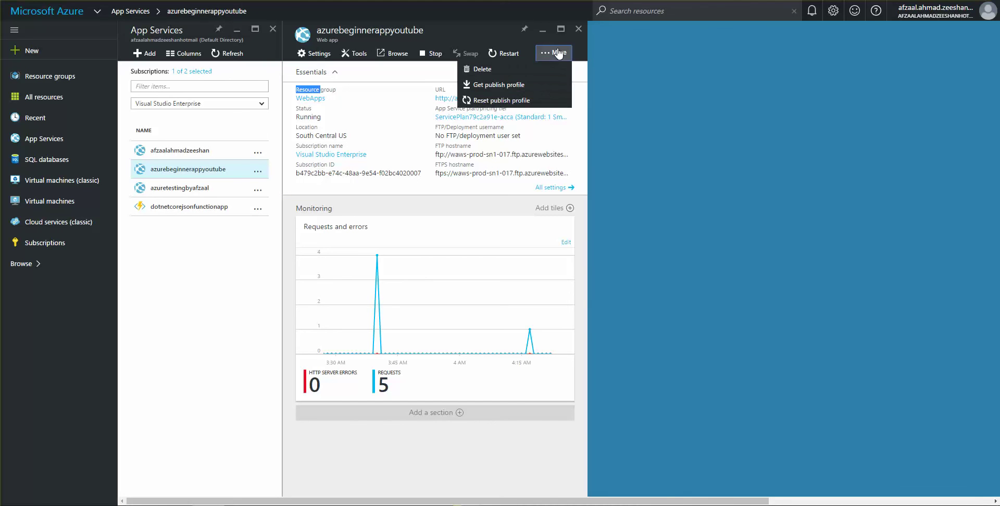
left_click(537, 88)
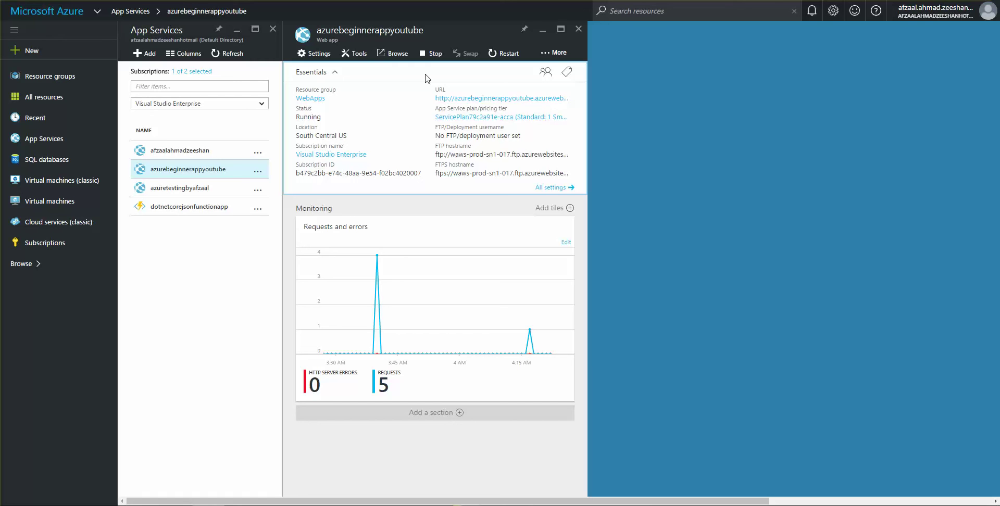
left_click(553, 53)
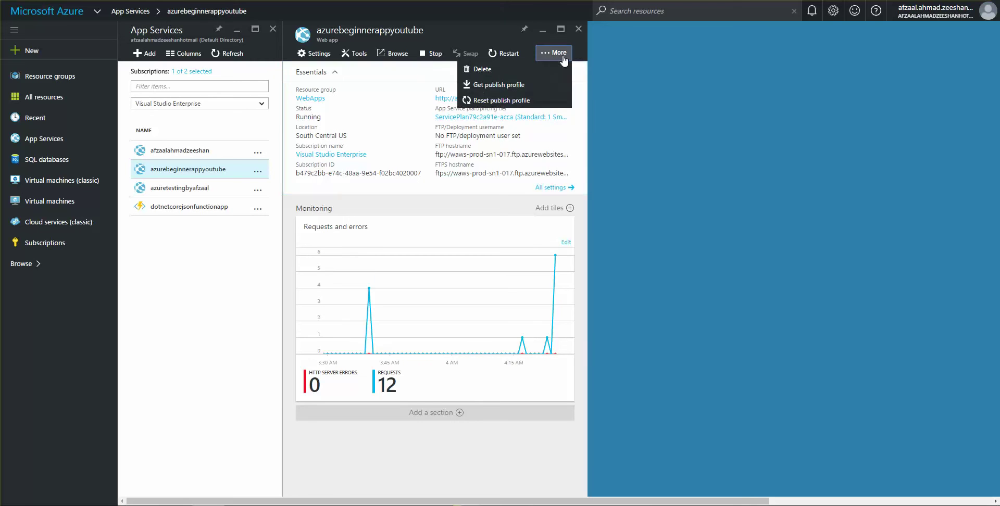
left_click(443, 75)
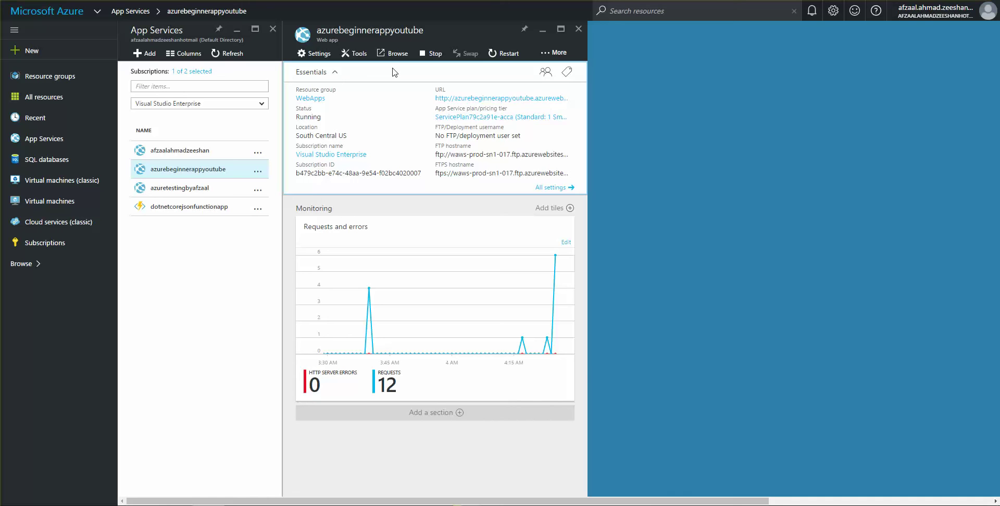
left_click(575, 373)
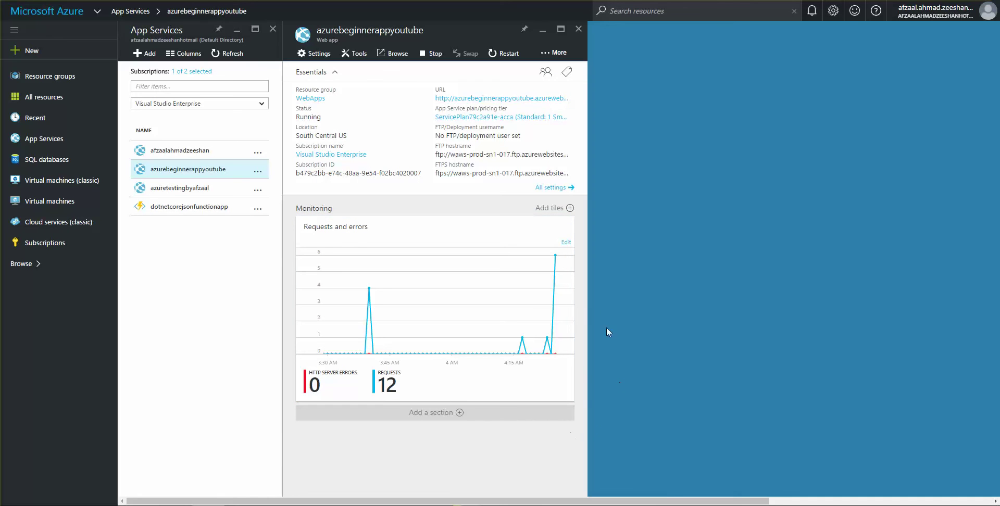
Open the metric details of the Requests and errors chart and examine the average value for Requests
mouse_move(564, 303)
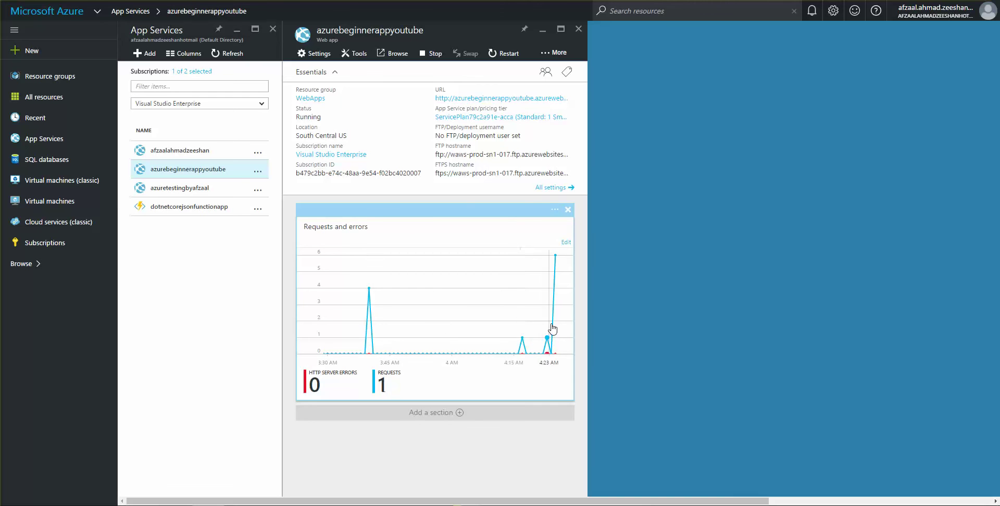
left_click(459, 246)
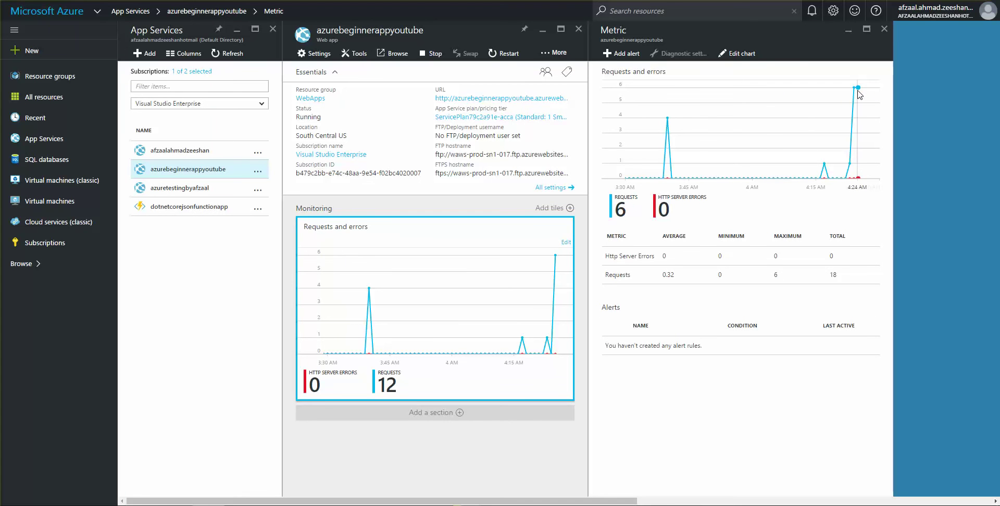
double_click(668, 275)
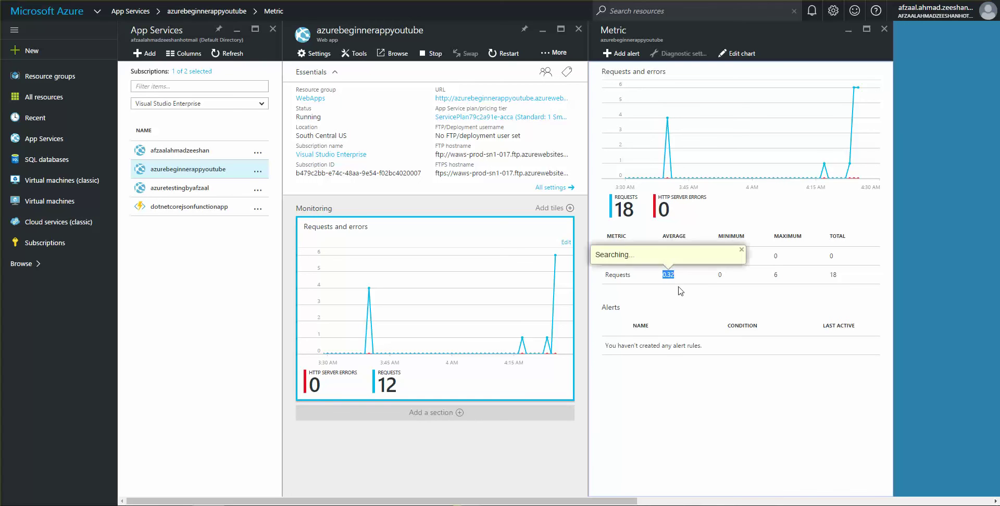
left_click(678, 290)
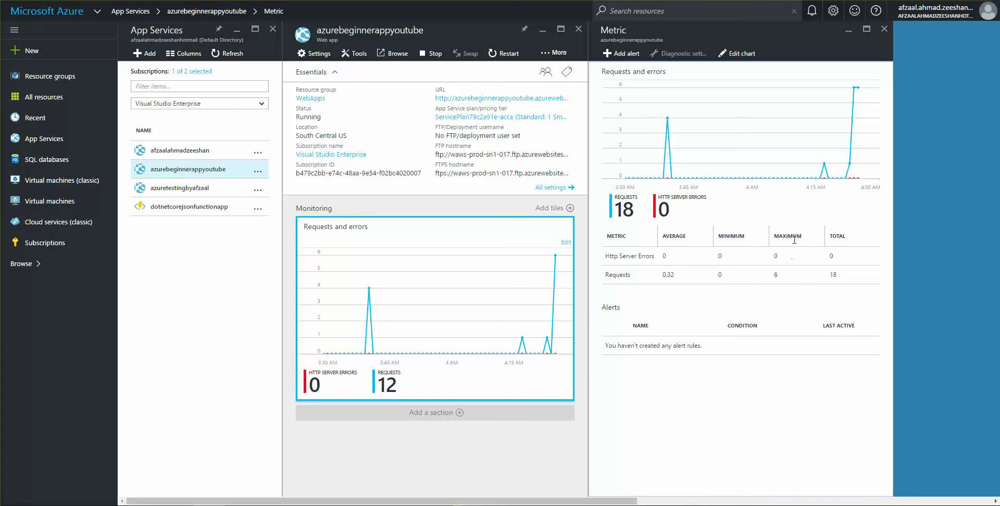